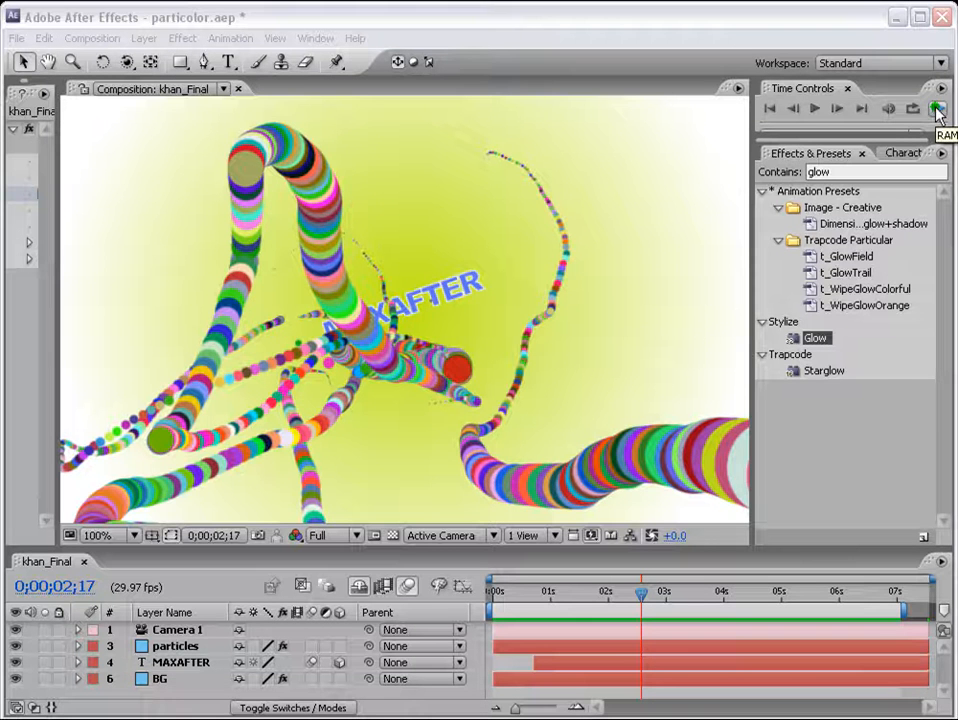
# Preview the khan_Final composition and create a new 800 x 450 composition at 29.97 fps with a duration of 0;00;10;19.
pyautogui.click(937, 109)
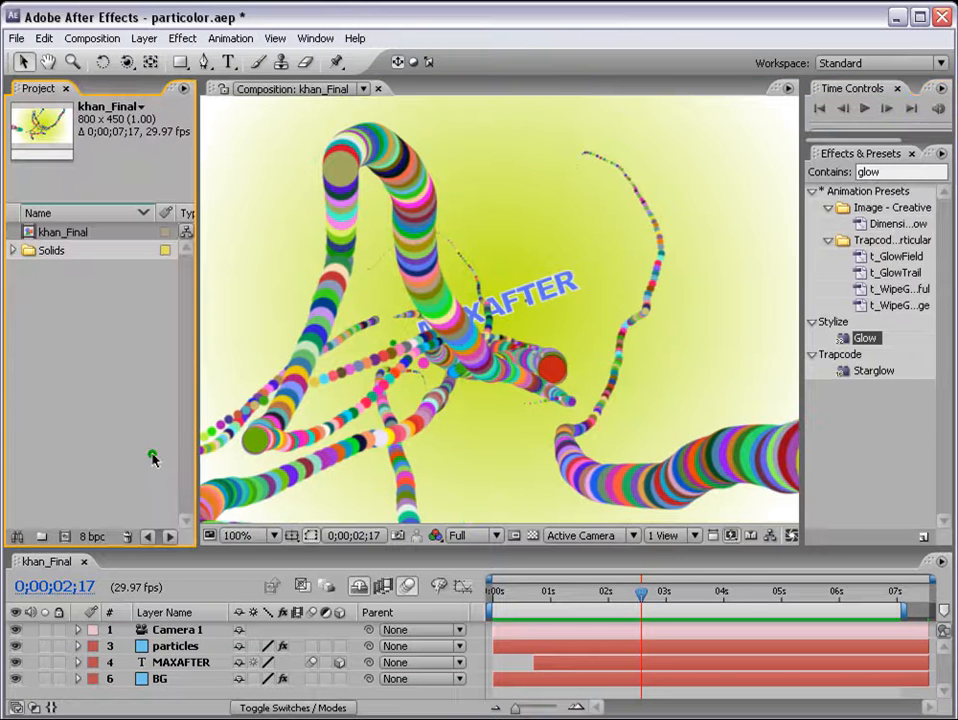
pyautogui.click(65, 537)
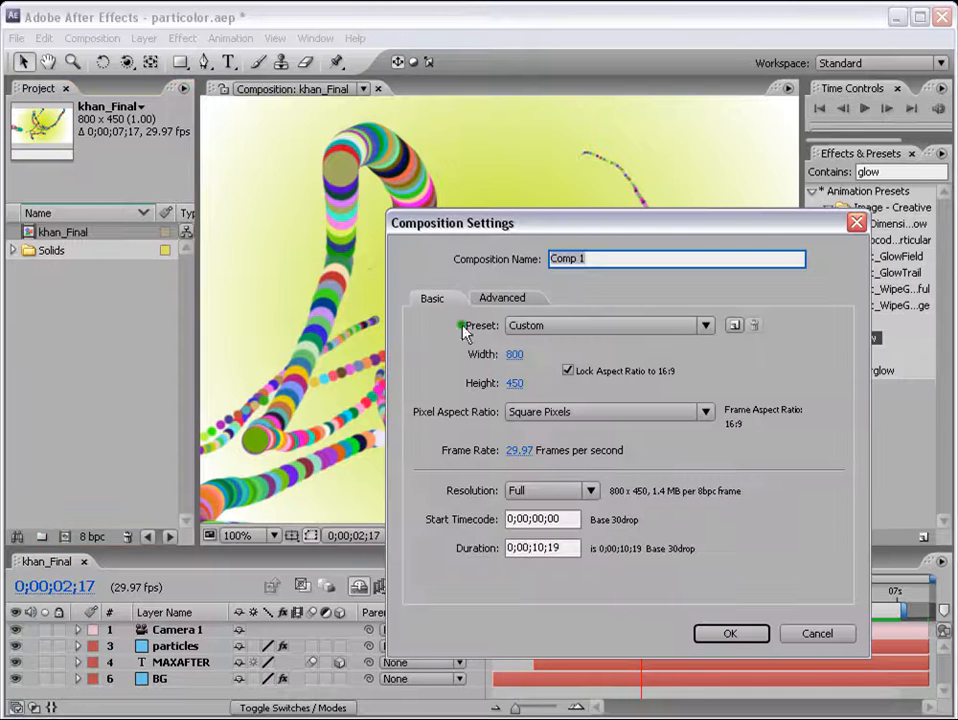
pyautogui.click(728, 633)
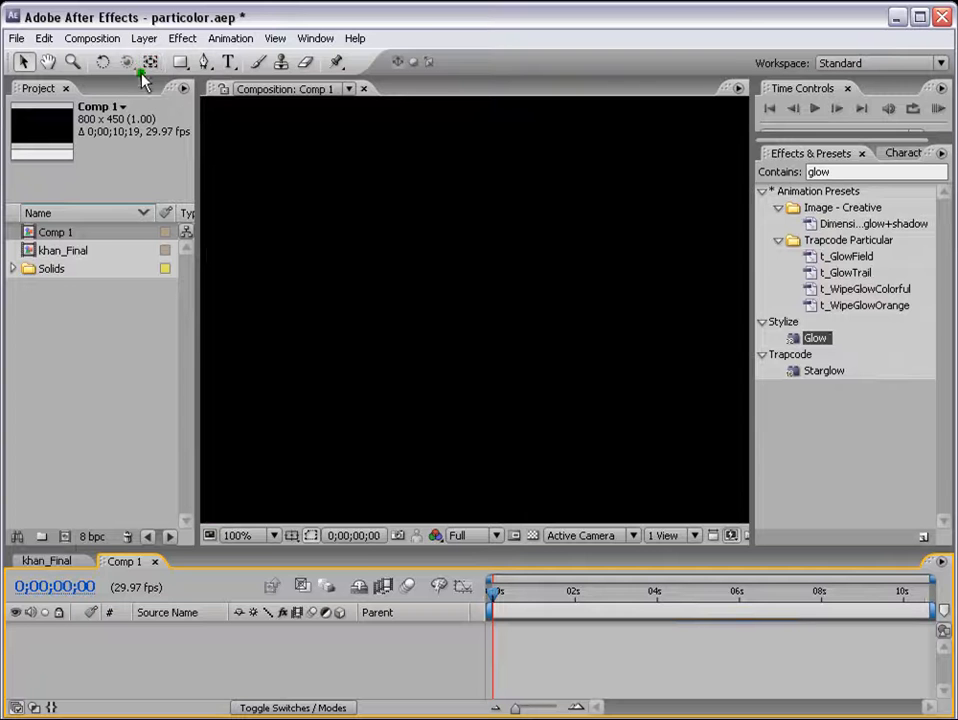
# Add a comp-size Medium Royal Blue solid, 800 x 450 pixels, to the new composition.
pyautogui.click(144, 38)
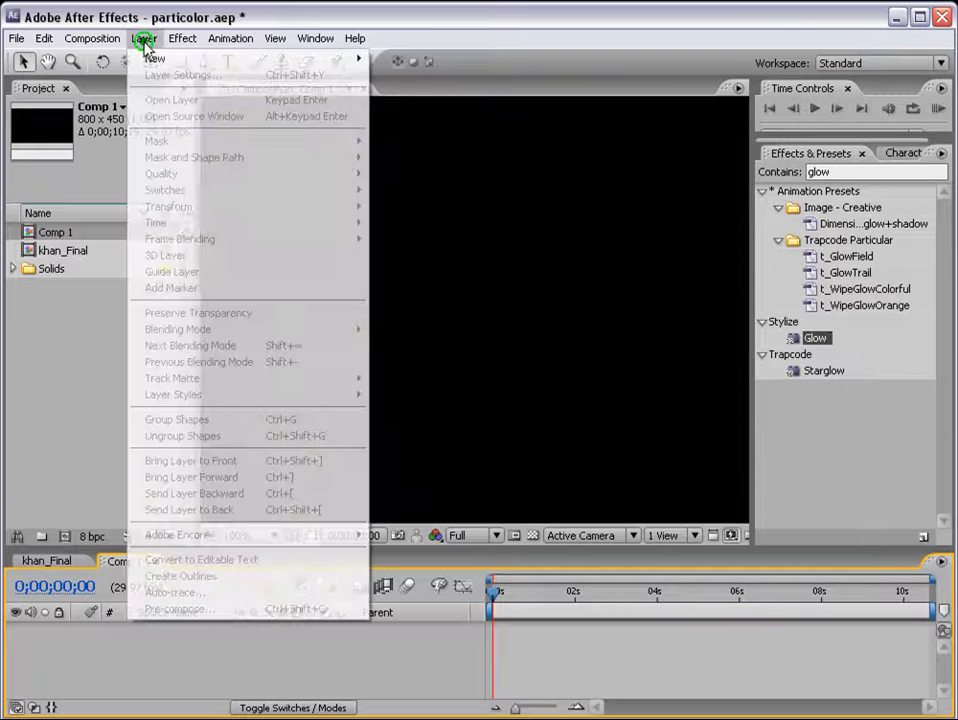
pyautogui.moveTo(150, 60)
pyautogui.click(436, 75)
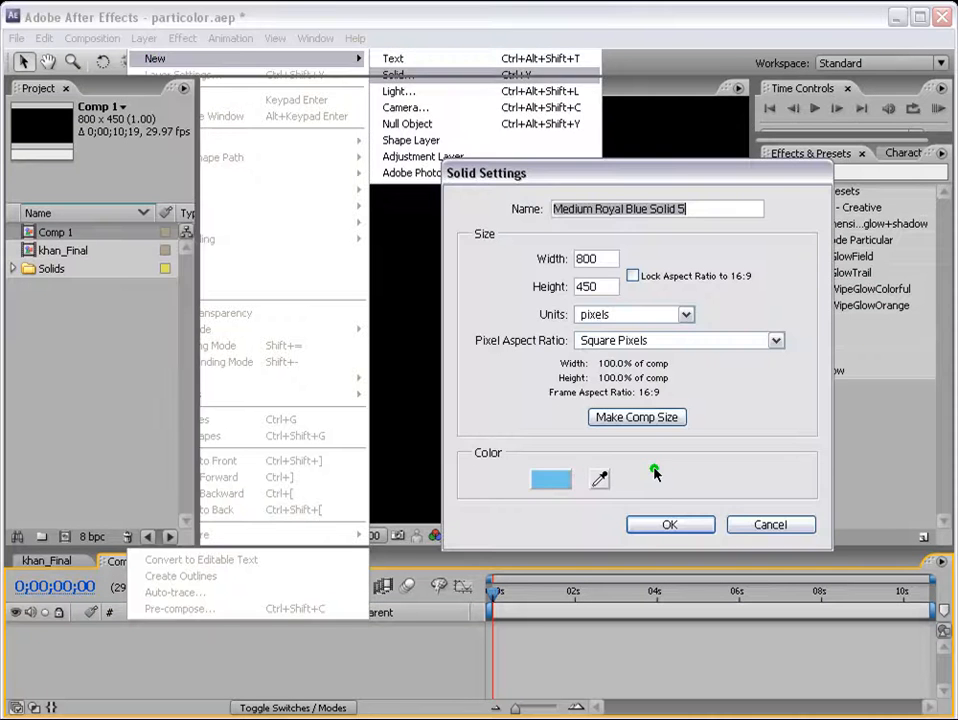
pyautogui.click(621, 424)
pyautogui.click(665, 528)
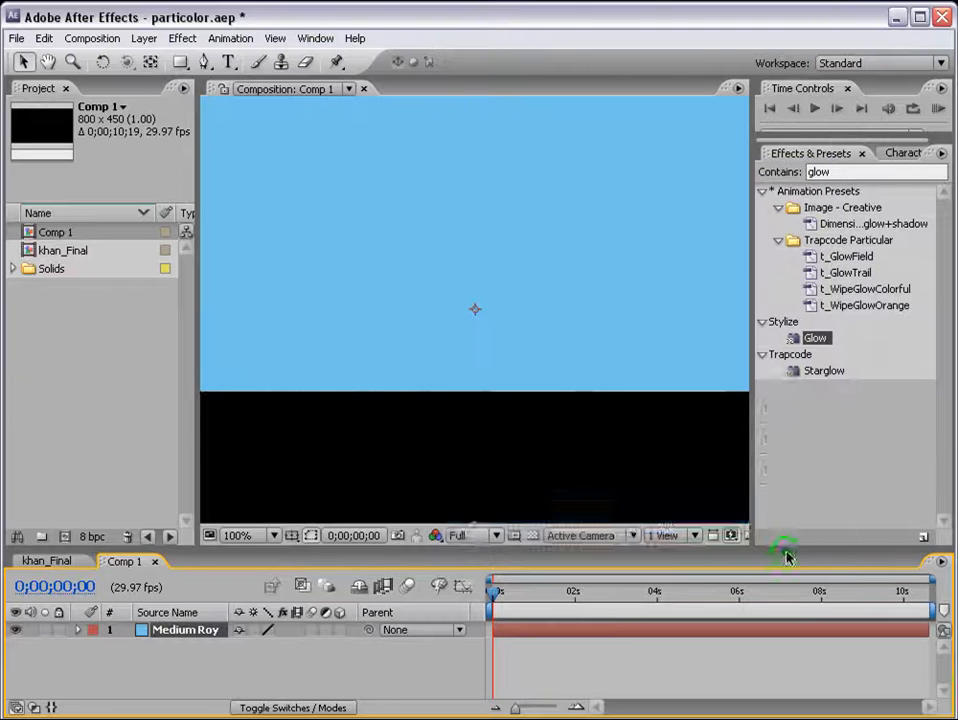
# Find the Trapcode Particular effect, apply it to the solid and move the current time to 0;00;01;11.
pyautogui.moveTo(838, 172); pyautogui.dragTo(687, 152)
pyautogui.write('part')
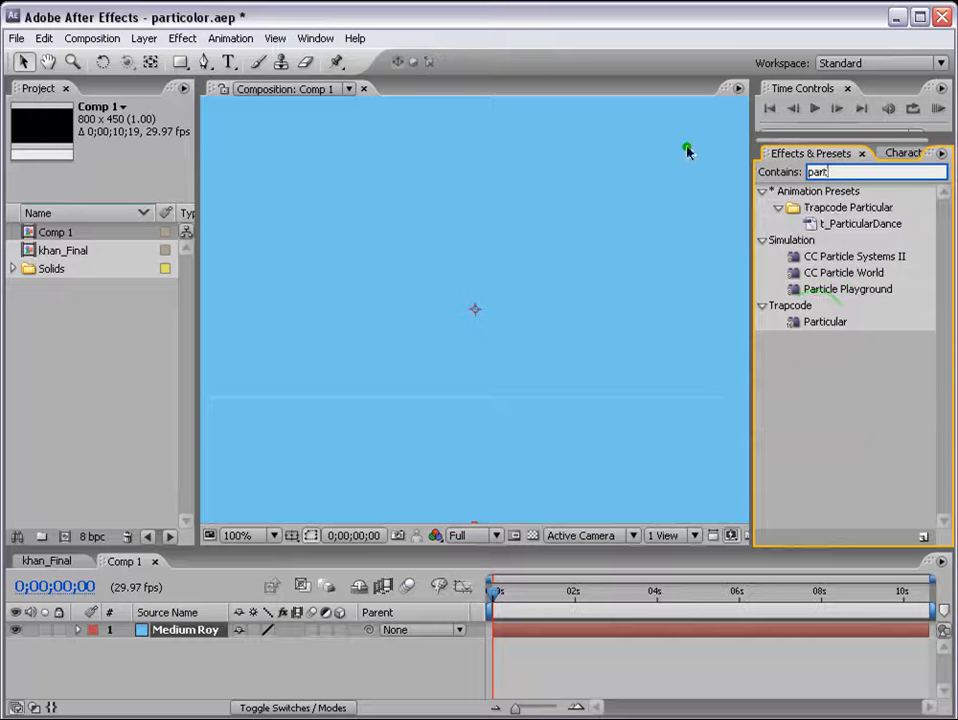
pyautogui.click(816, 322)
pyautogui.moveTo(816, 322); pyautogui.dragTo(483, 331)
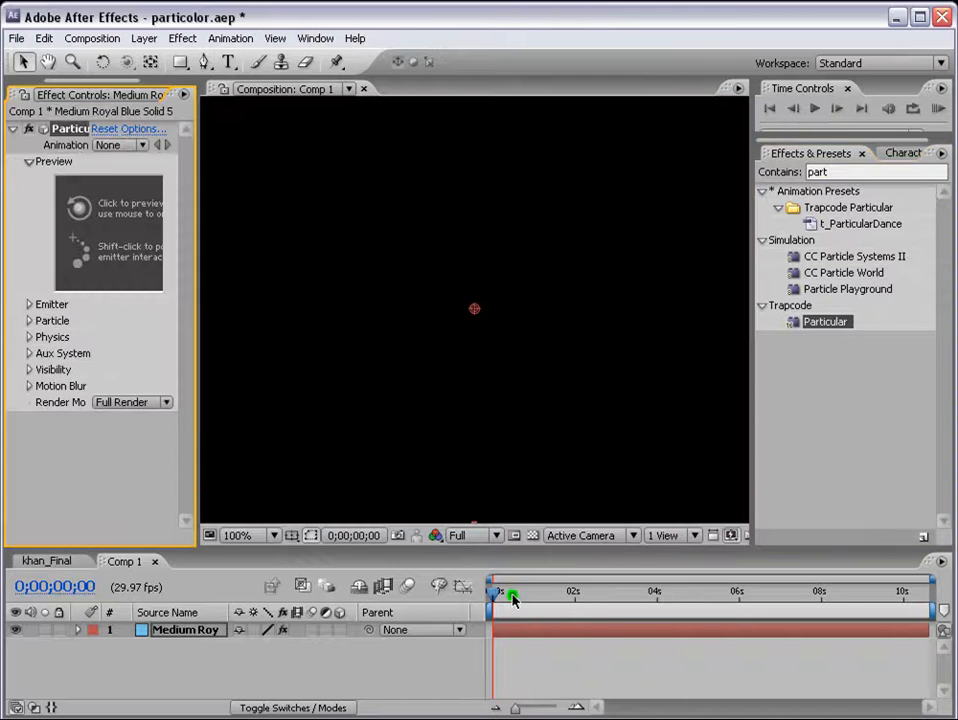
pyautogui.moveTo(512, 598); pyautogui.dragTo(680, 605)
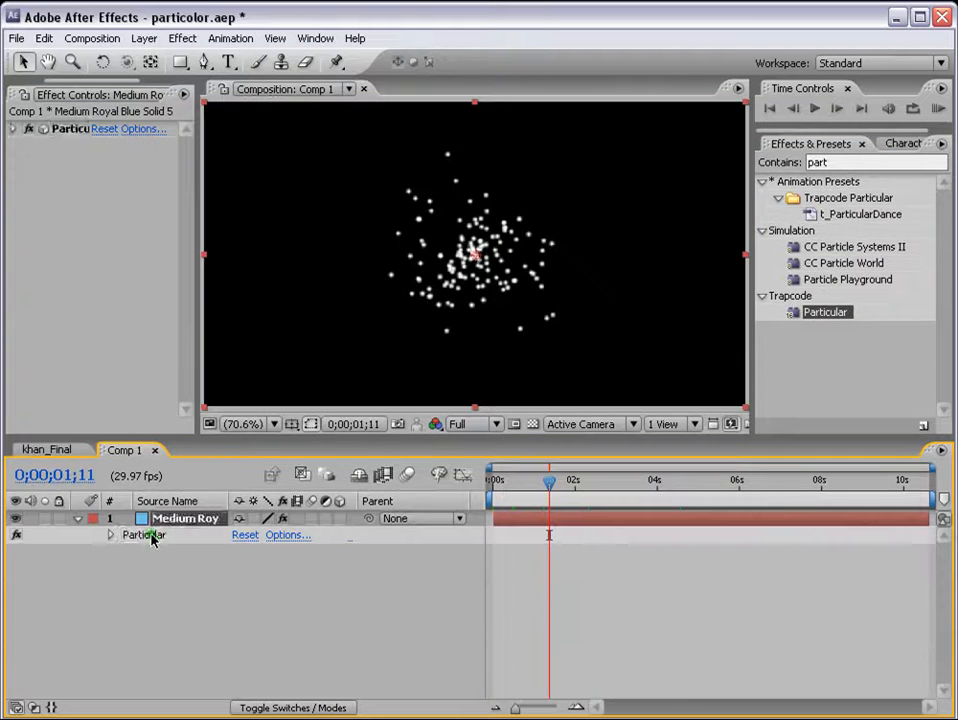
# Set the Particular emitter's Velocity, Velocity Random and Velocity from Motion to 0.
pyautogui.click(152, 537)
pyautogui.click(14, 129)
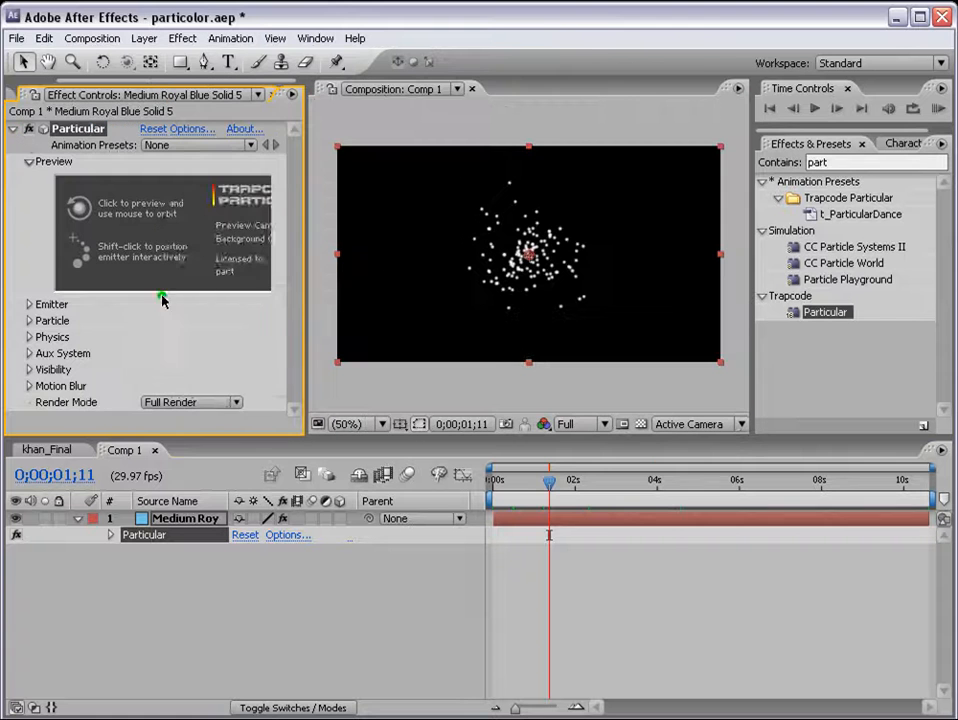
pyautogui.click(50, 162)
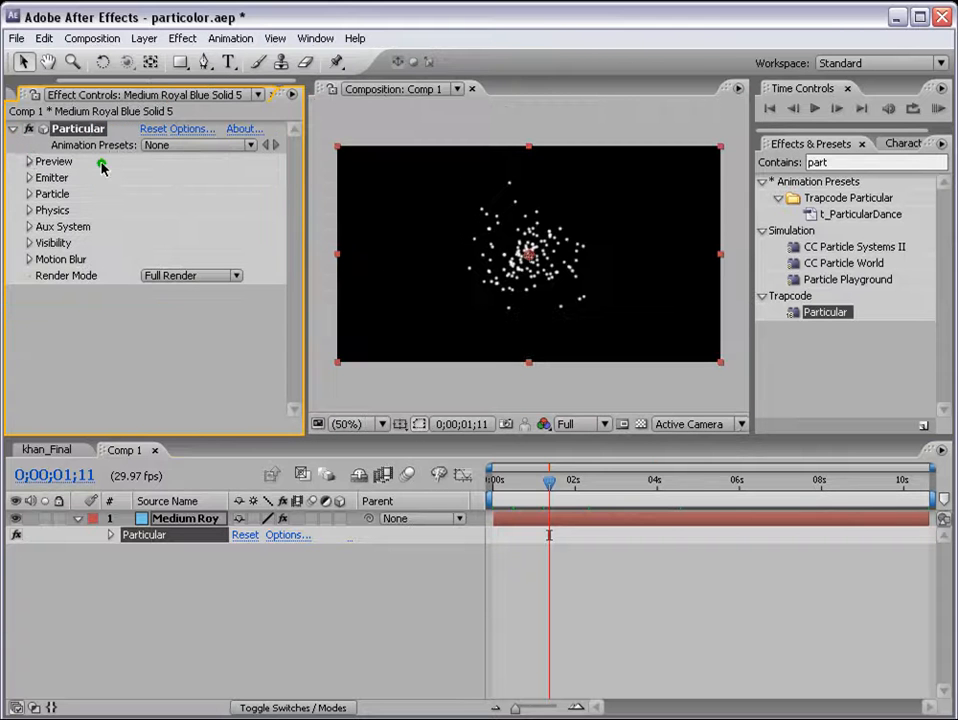
pyautogui.click(31, 178)
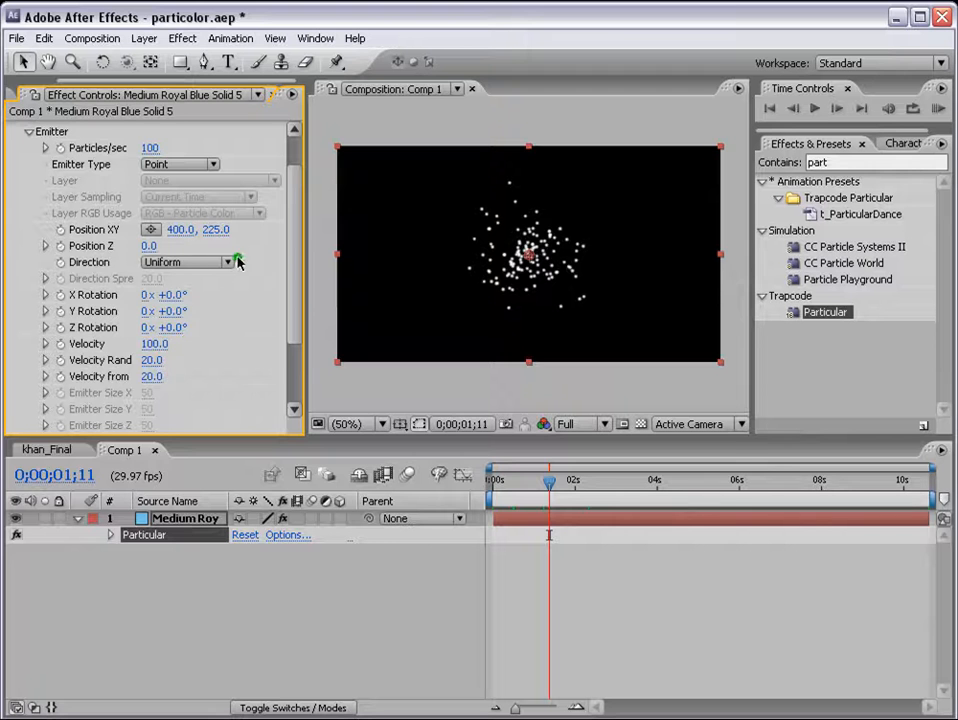
pyautogui.scroll(-1, 279, 254)
pyautogui.click(154, 313)
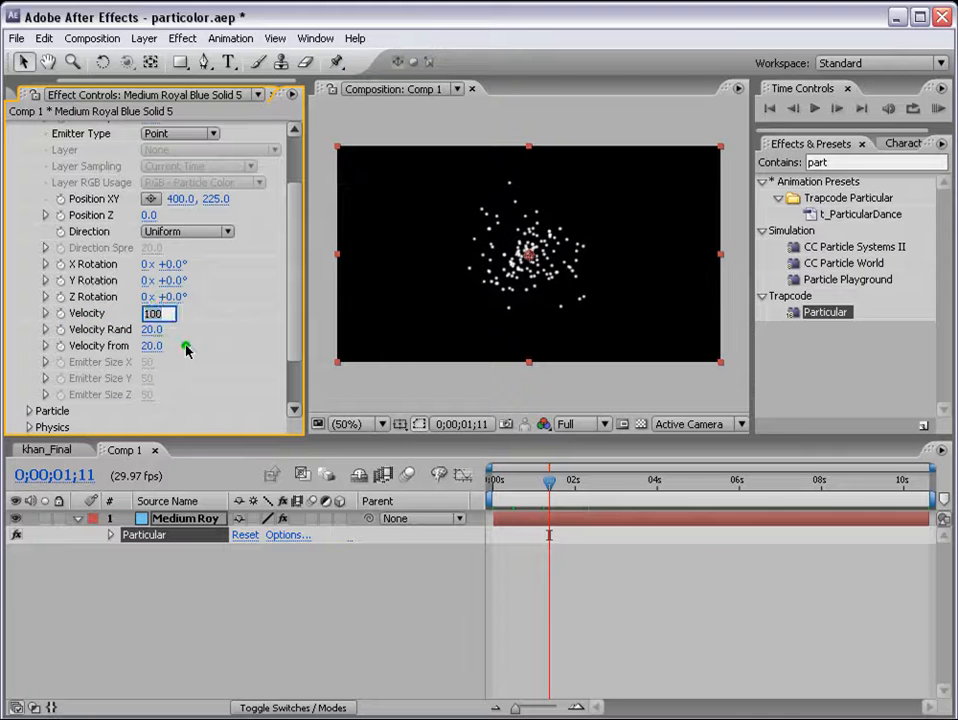
pyautogui.write('0')
pyautogui.press('Tab')
pyautogui.write('0')
pyautogui.press('Tab')
pyautogui.write('0')
pyautogui.press('Return')
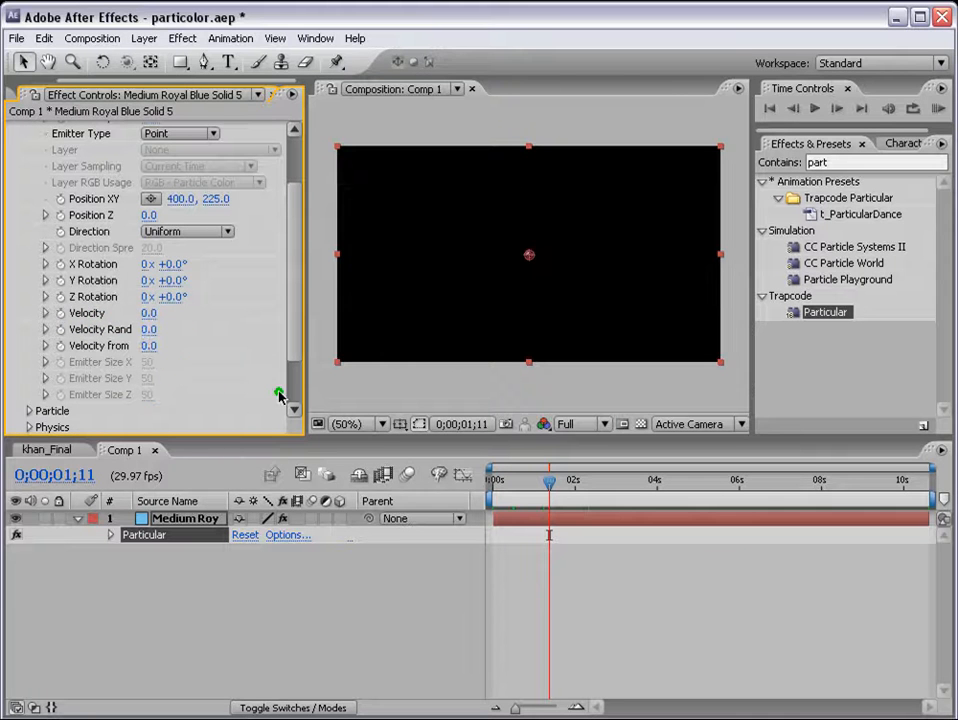
# Set the emitter's Direction to Directional with a Direction Spread of 0 and preview the composition.
pyautogui.moveTo(572, 491); pyautogui.dragTo(605, 498)
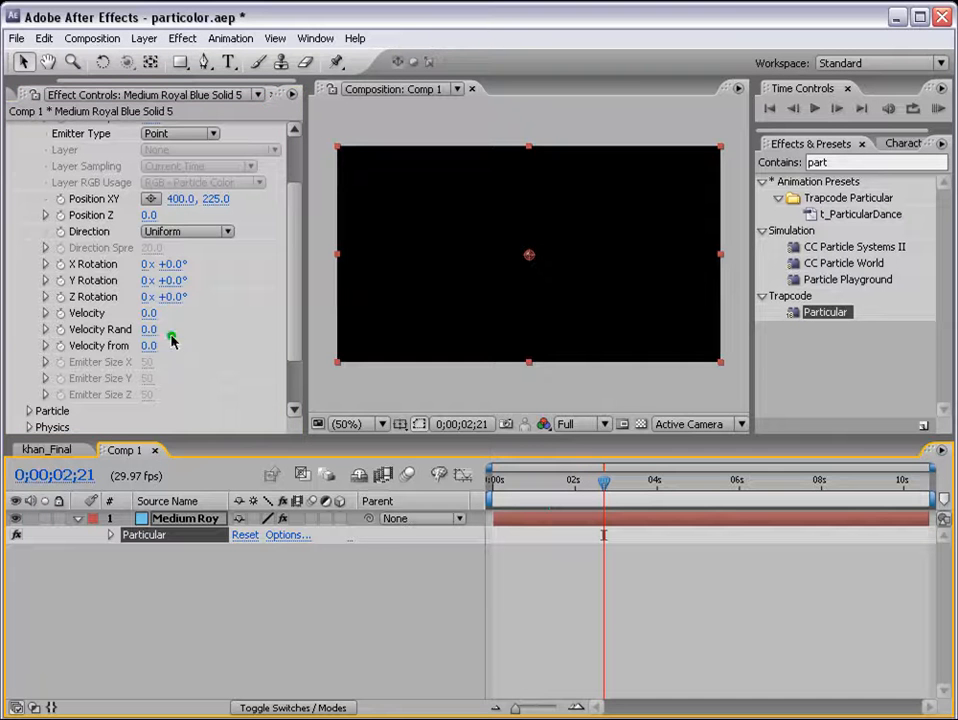
pyautogui.scroll(1, 295, 252)
pyautogui.click(216, 253)
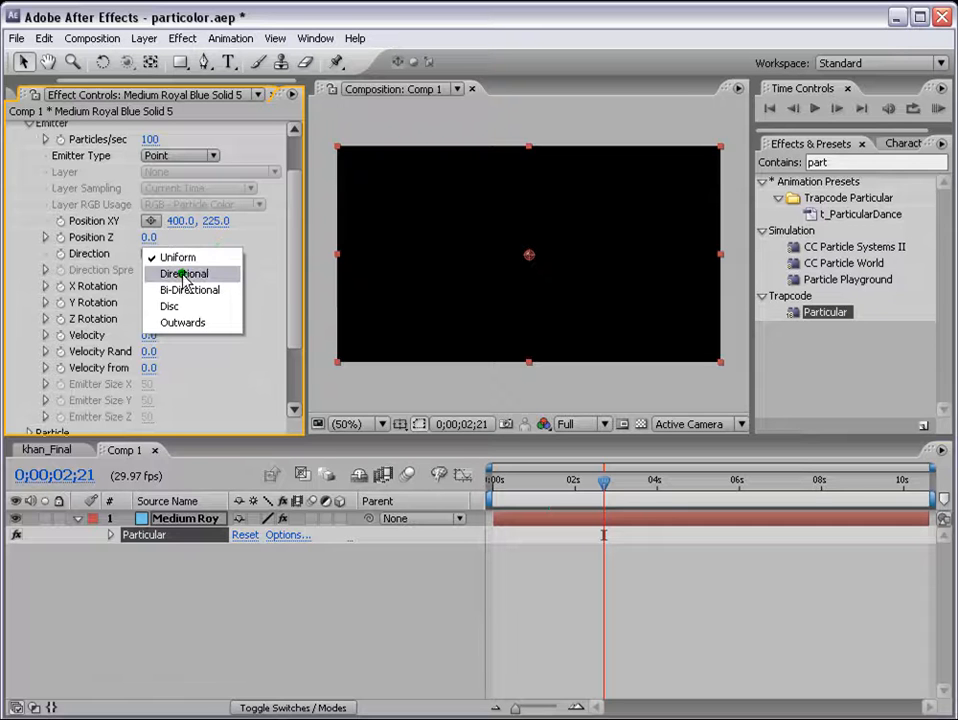
pyautogui.click(186, 274)
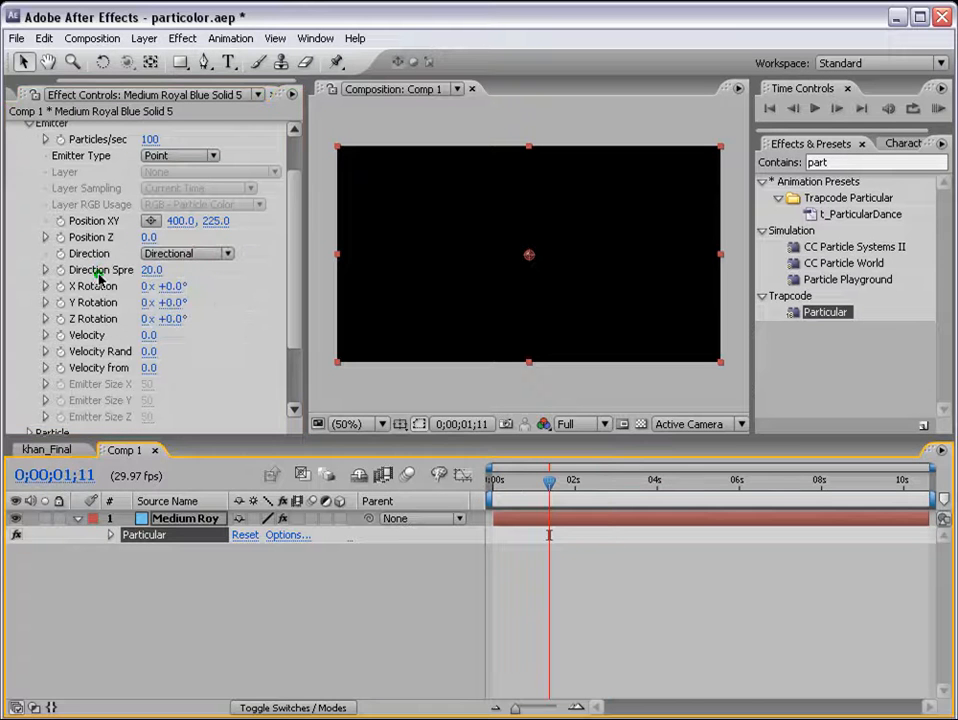
pyautogui.click(152, 270)
pyautogui.write('0')
pyautogui.press('Return')
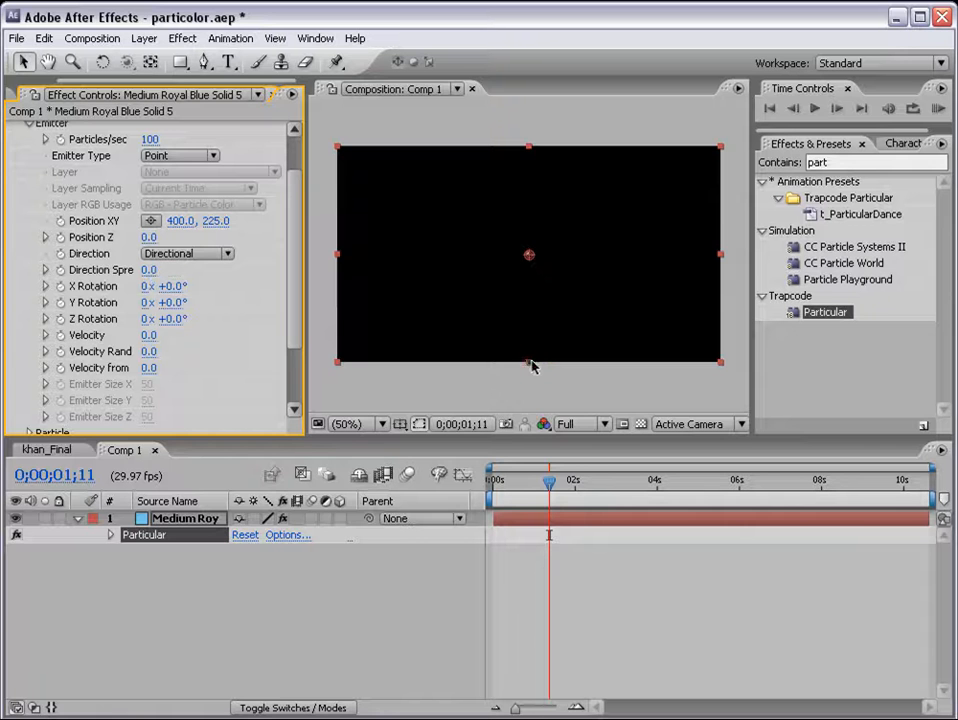
pyautogui.click(634, 605)
pyautogui.press('space')
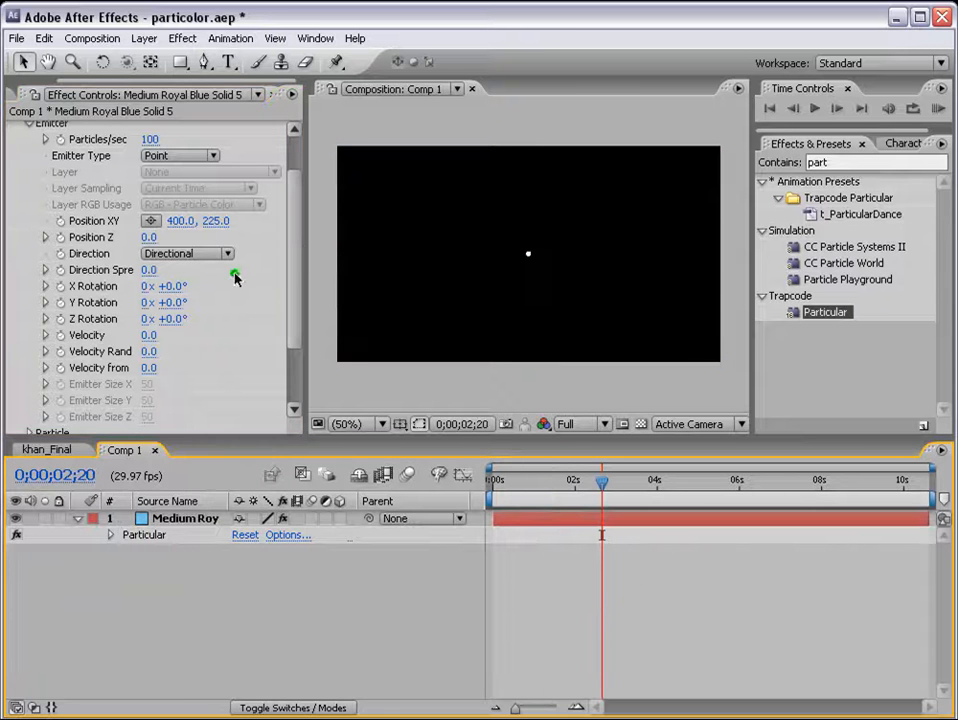
# Set the particle Life to 12 seconds in the Particular effect.
pyautogui.moveTo(299, 267); pyautogui.dragTo(300, 190)
pyautogui.click(30, 153)
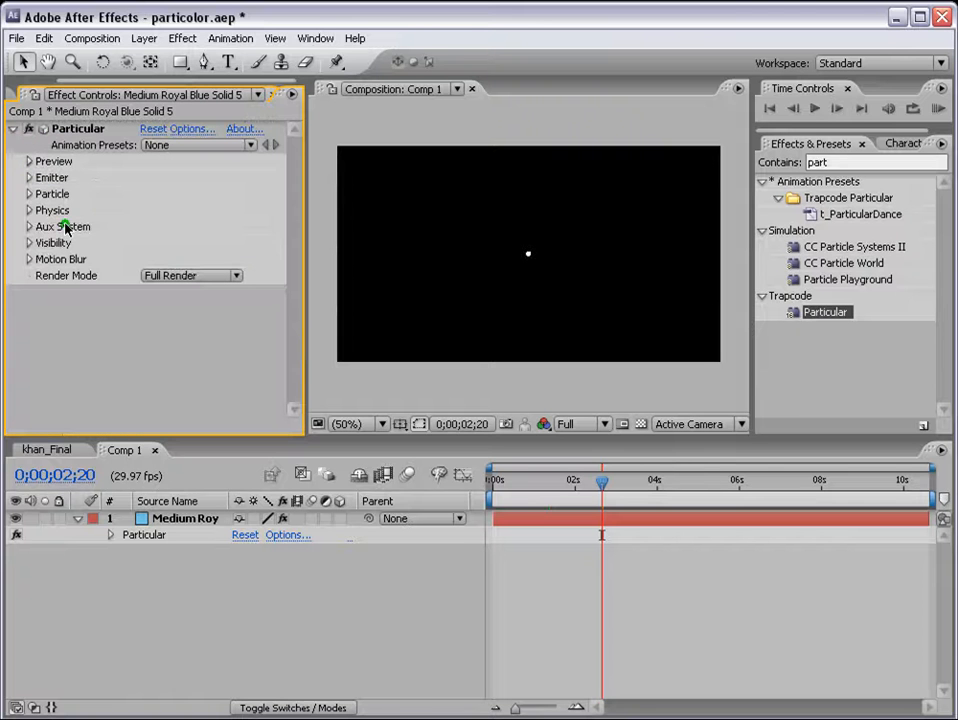
pyautogui.click(40, 195)
pyautogui.scroll(-2, 63, 145)
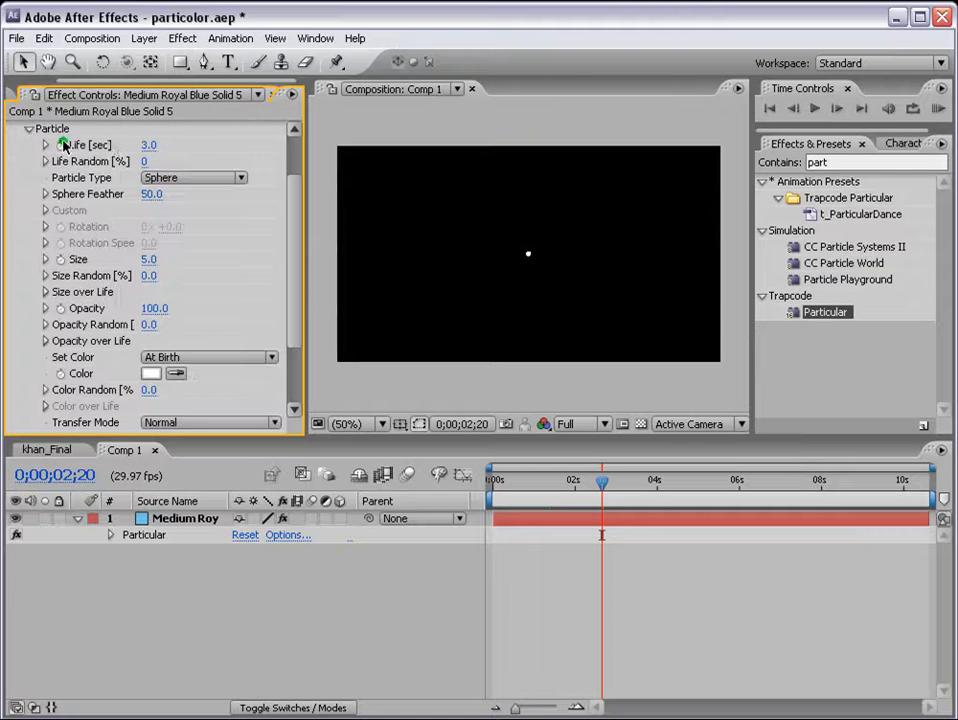
pyautogui.click(146, 145)
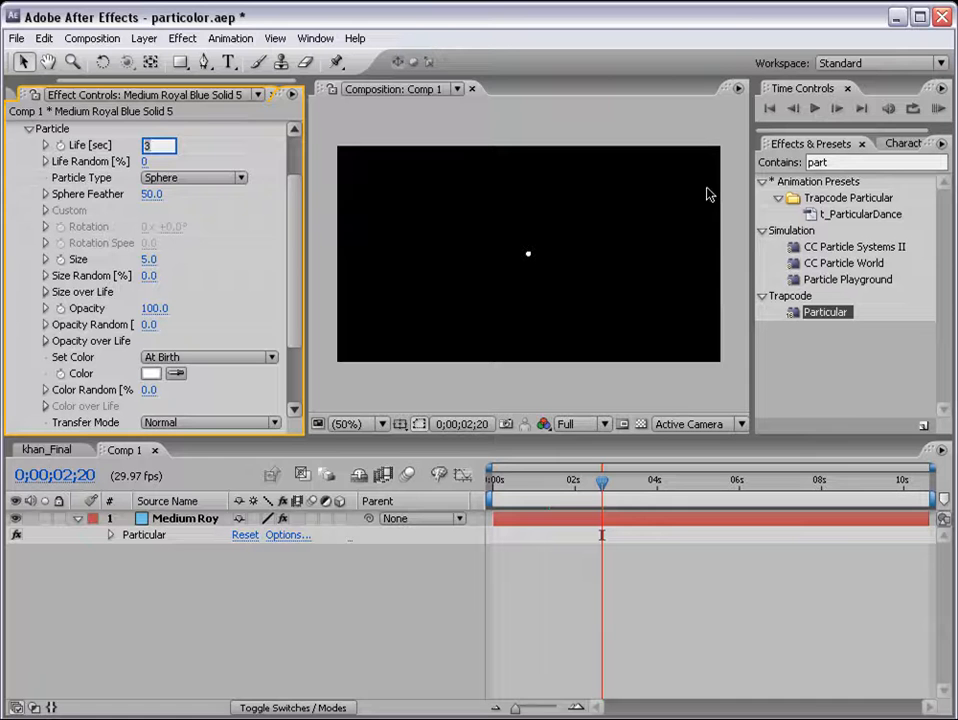
pyautogui.write('12')
pyautogui.press('Return')
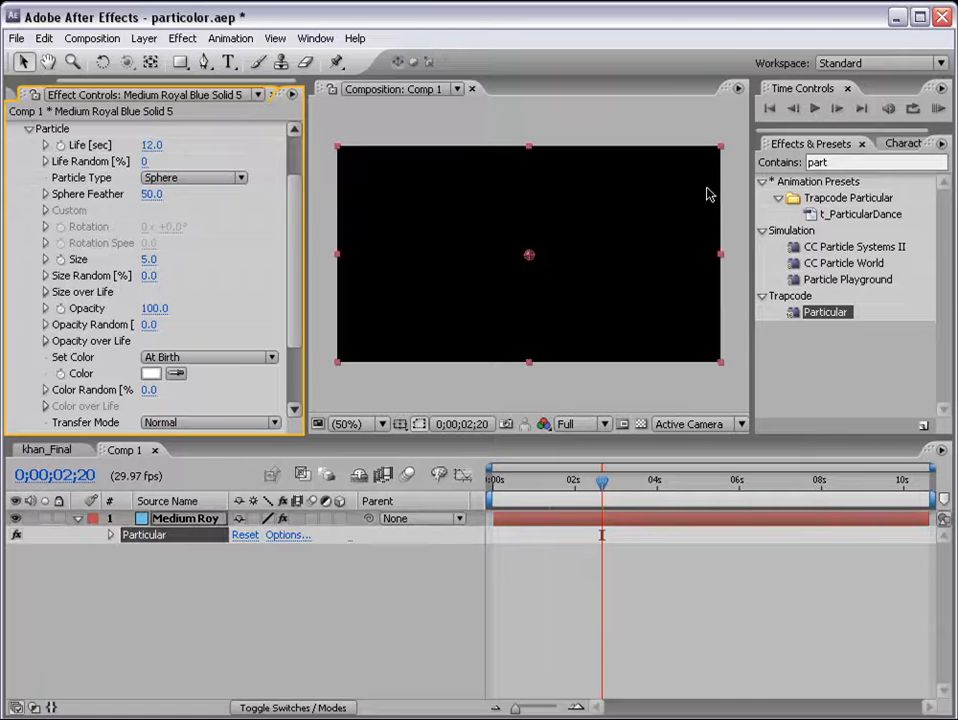
pyautogui.click(689, 578)
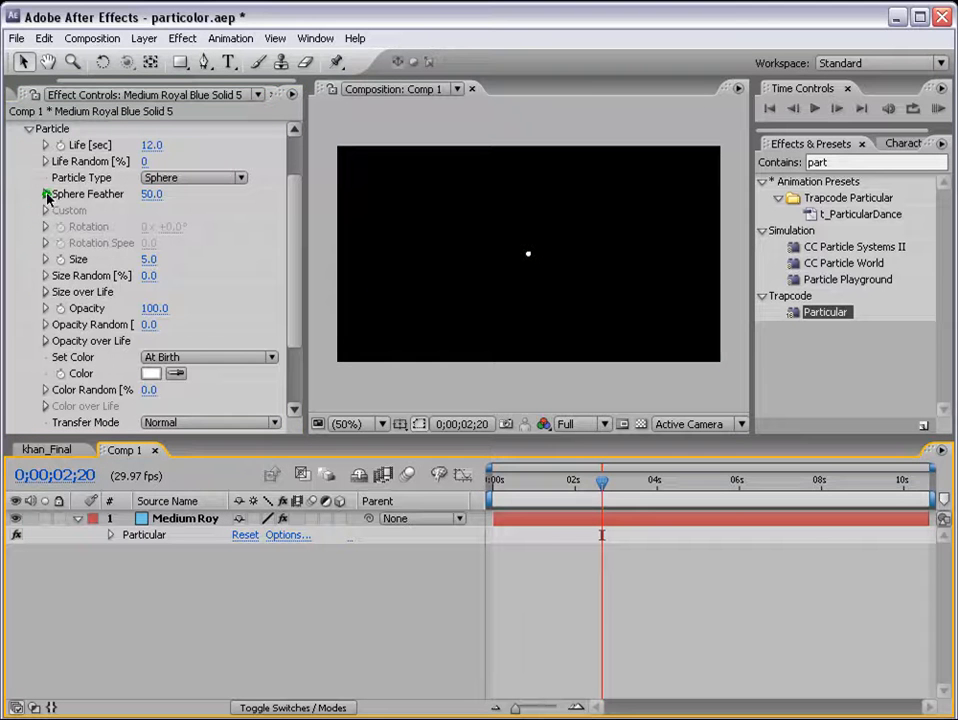
# Set the particles' Sphere Feather to 0 and Size to 2.
pyautogui.click(150, 194)
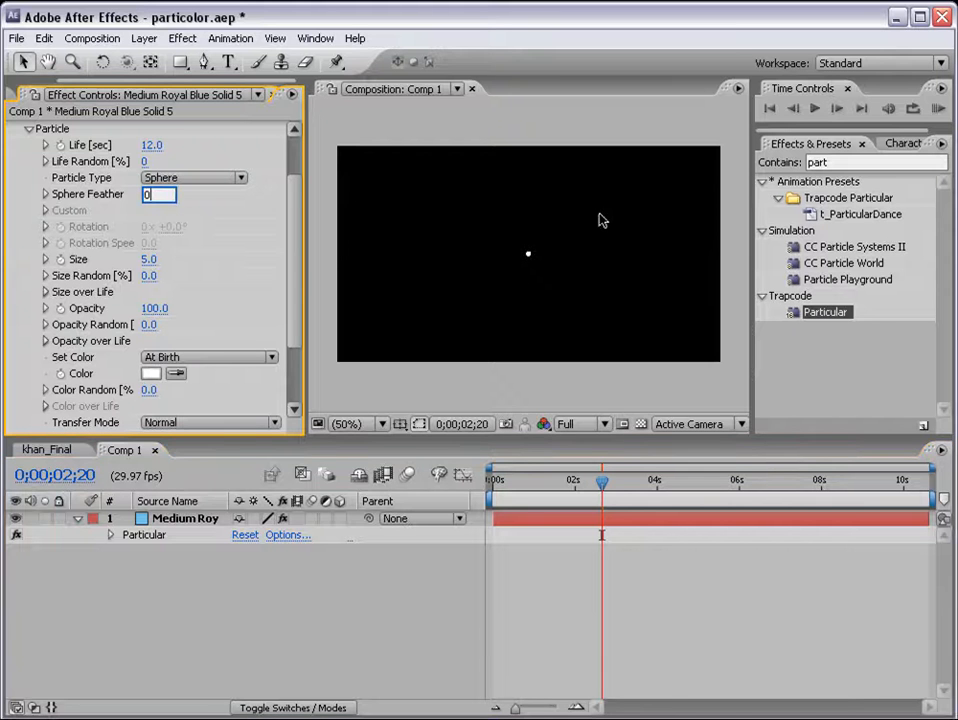
pyautogui.press('Return')
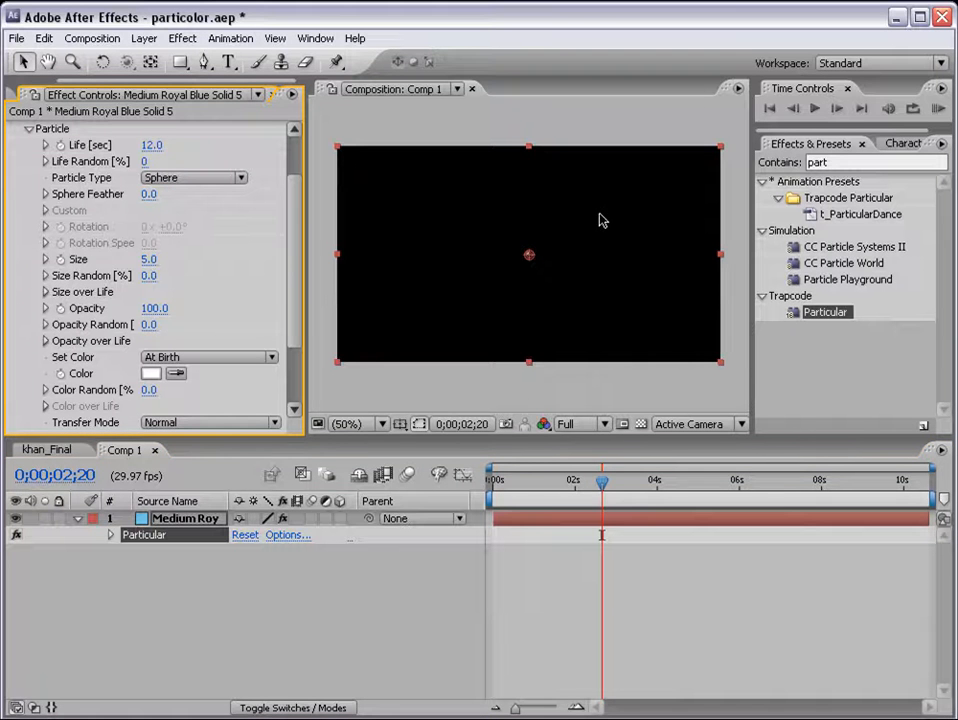
pyautogui.click(147, 260)
pyautogui.write('5')
pyautogui.press('Return')
# Raise the particles' Color Random to 100%.
pyautogui.scroll(-2, 55, 296)
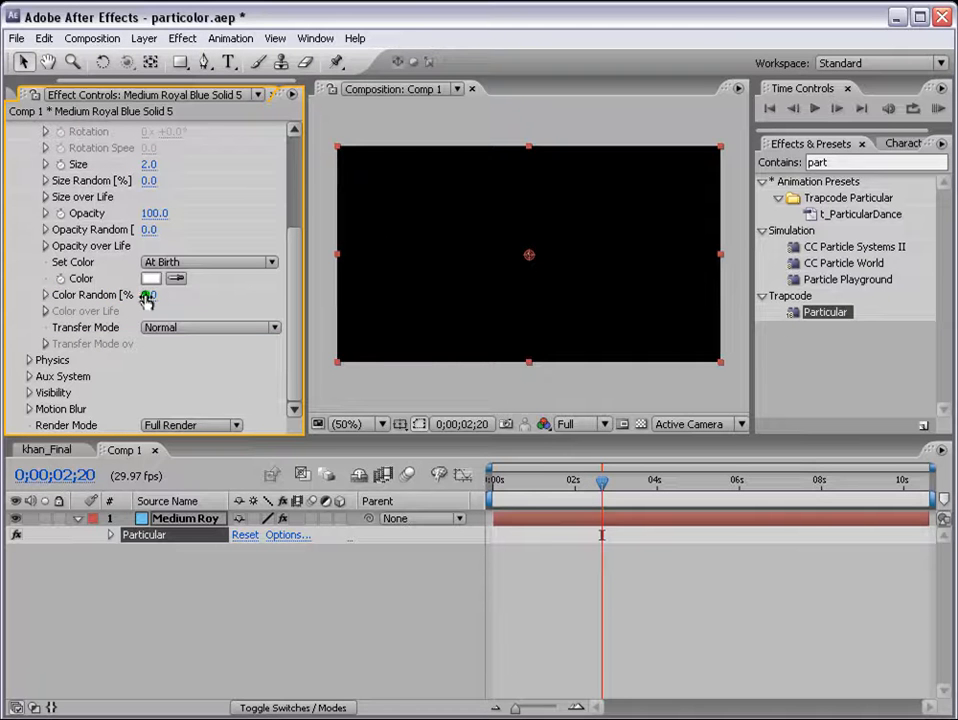
pyautogui.moveTo(147, 297); pyautogui.dragTo(301, 293)
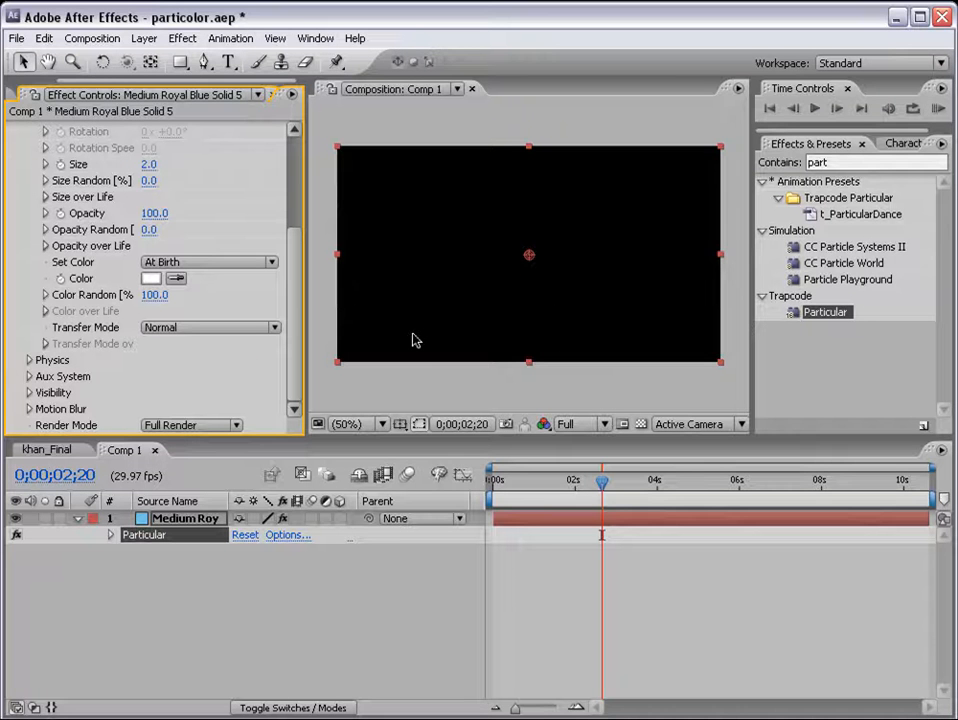
pyautogui.click(241, 405)
pyautogui.click(113, 430)
# Set Wind Y to 100 in the Air settings of Particular's Physics.
pyautogui.click(29, 360)
pyautogui.scroll(-2, 237, 352)
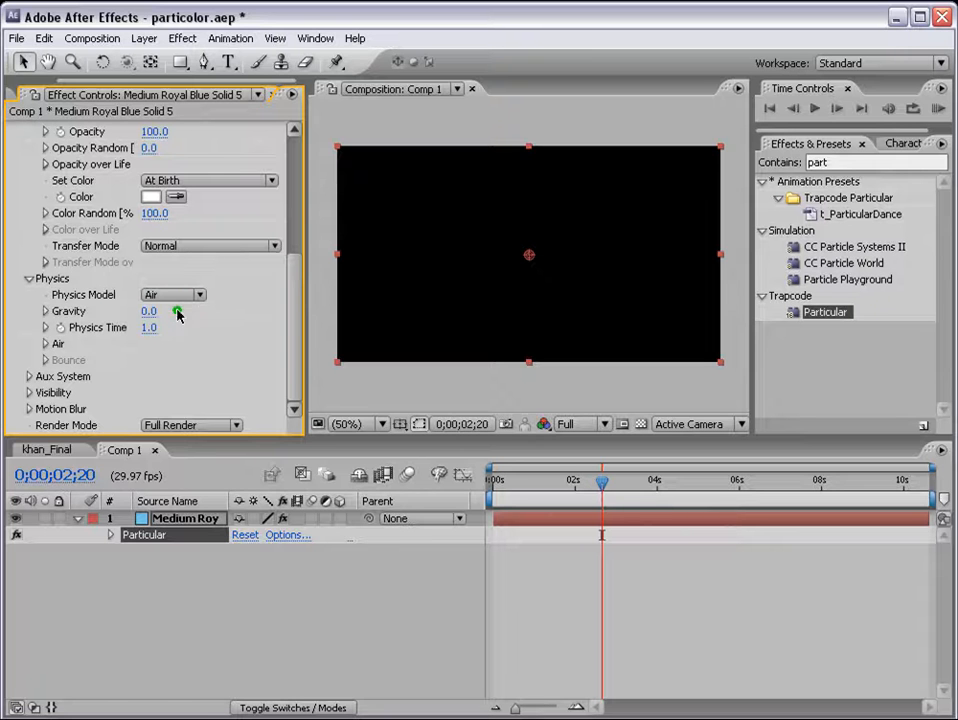
pyautogui.click(44, 344)
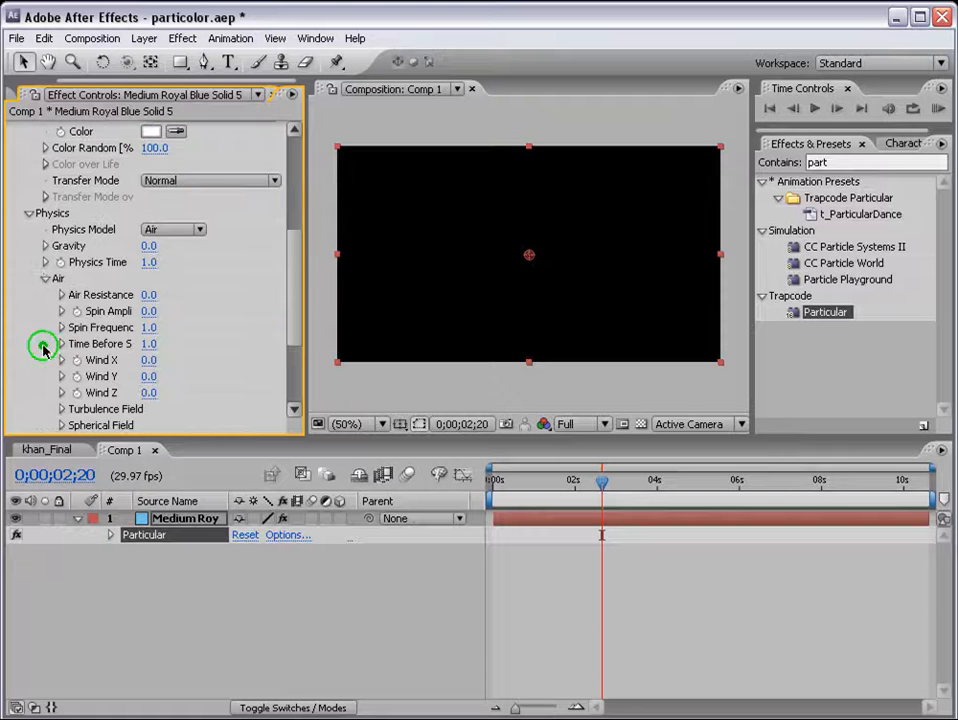
pyautogui.click(150, 330)
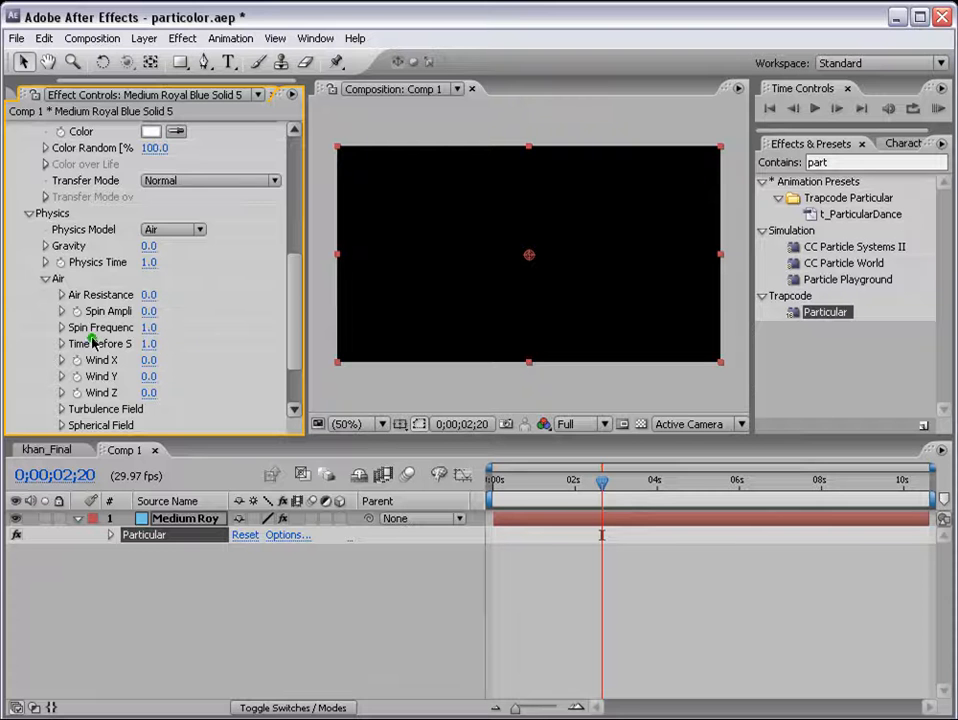
pyautogui.scroll(-3, 139, 374)
pyautogui.click(137, 296)
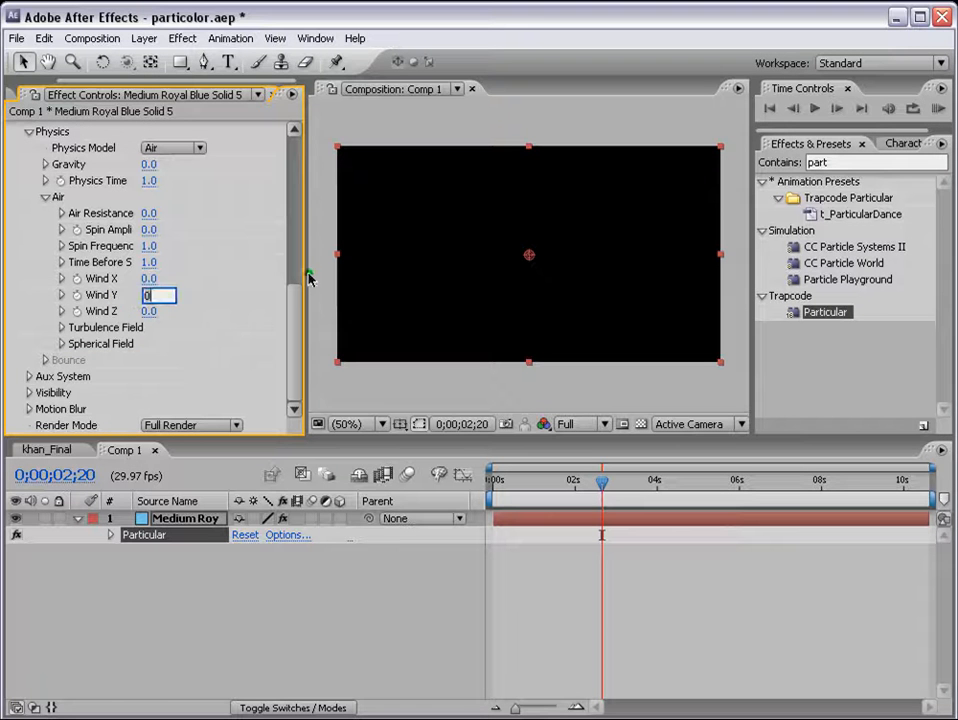
pyautogui.write('100')
pyautogui.press('Return')
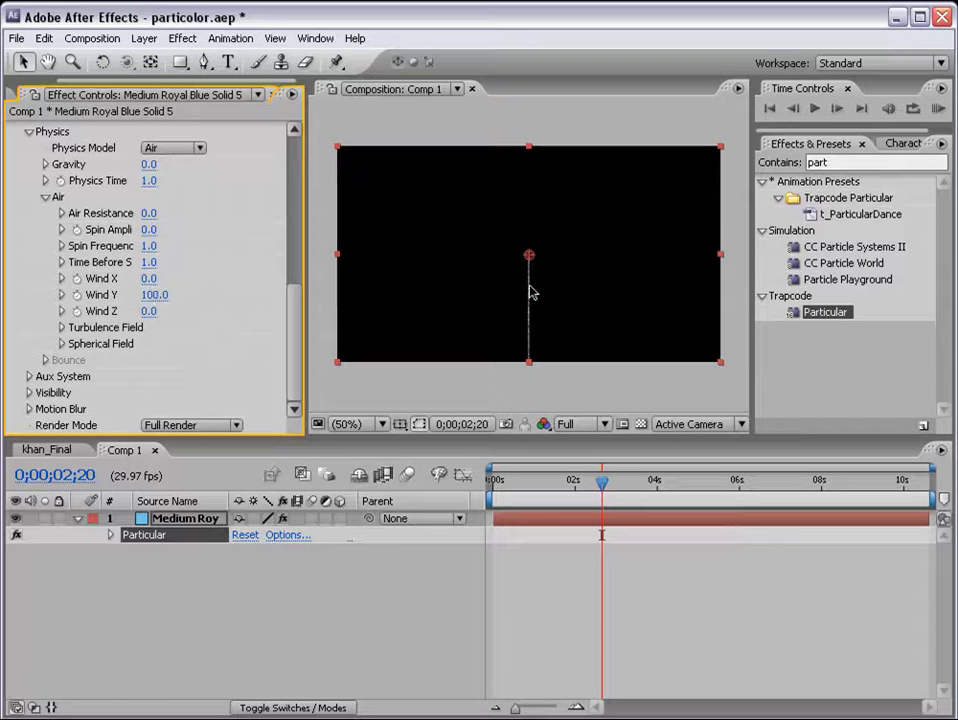
# Add a new camera layer to Comp 1 above the solid.
pyautogui.click(192, 598)
pyautogui.click(190, 519)
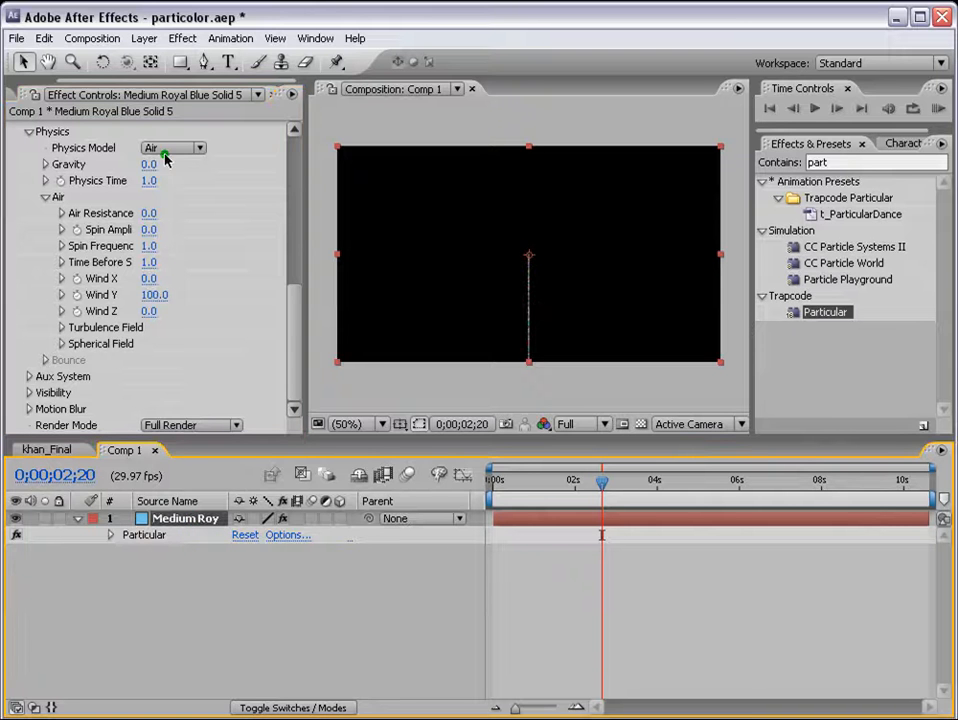
pyautogui.hotkey('ctrl', 's')
pyautogui.click(145, 38)
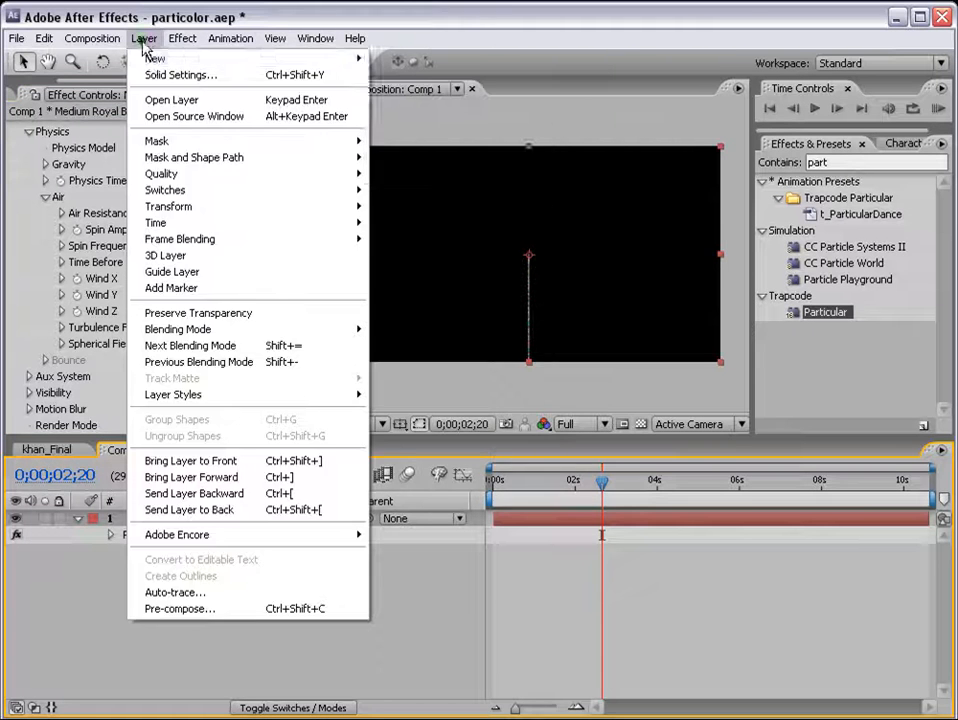
pyautogui.moveTo(156, 58)
pyautogui.click(415, 107)
pyautogui.click(620, 566)
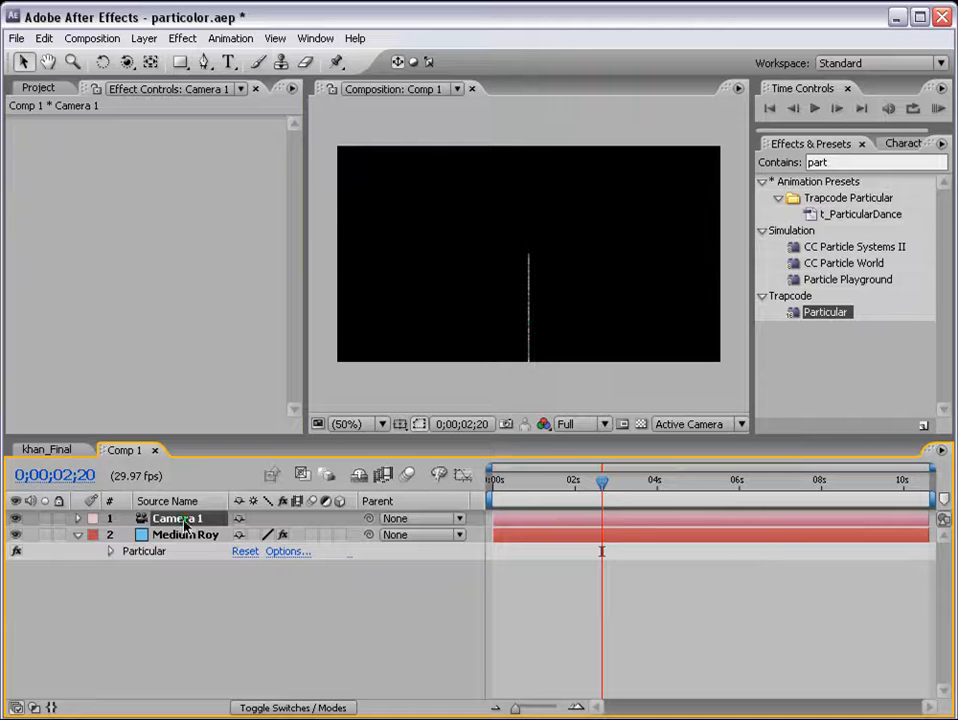
# Orbit Camera 1 beneath the particle stream, to about 397, 557 in X and Y, and set its Position Z to 0.
pyautogui.press('p')
pyautogui.click(79, 518)
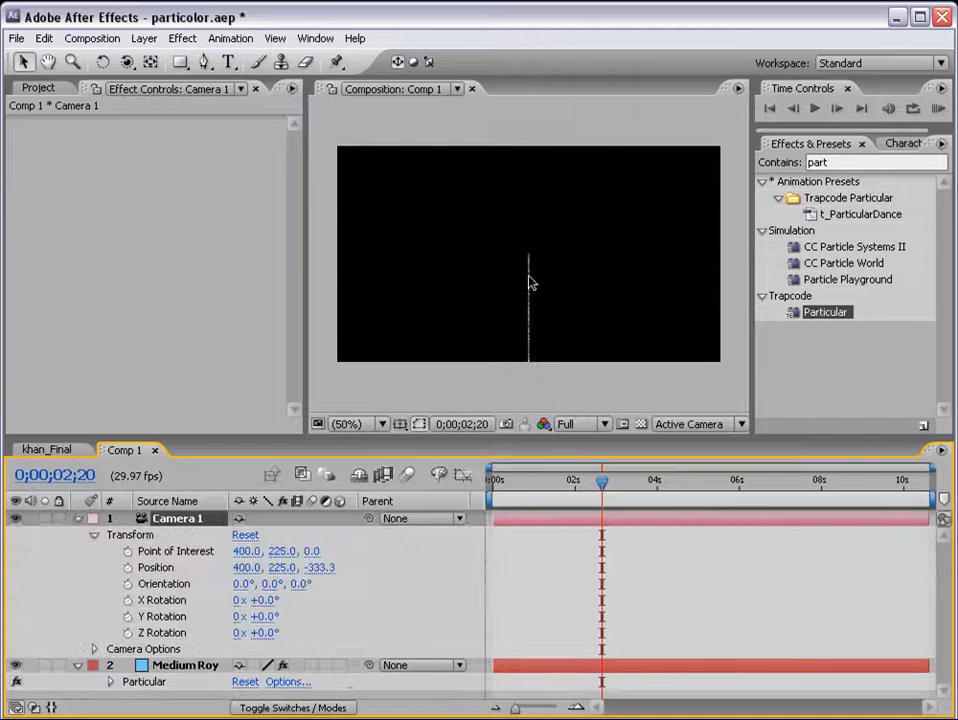
pyautogui.press('c')
pyautogui.moveTo(529, 276); pyautogui.dragTo(530, 240)
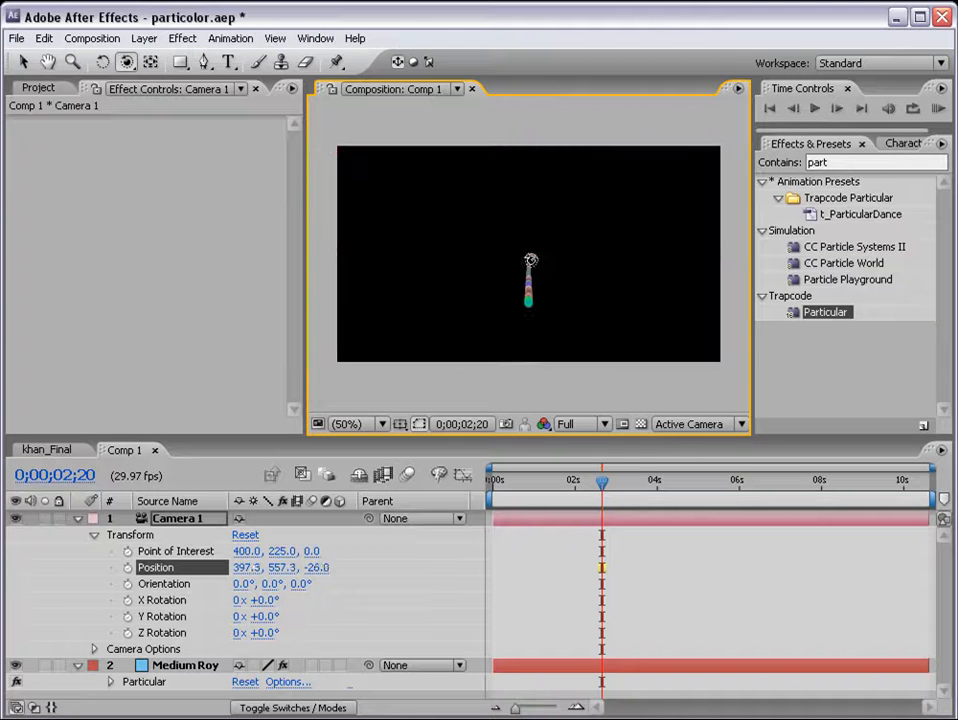
pyautogui.click(326, 567)
pyautogui.write('0')
pyautogui.press('Return')
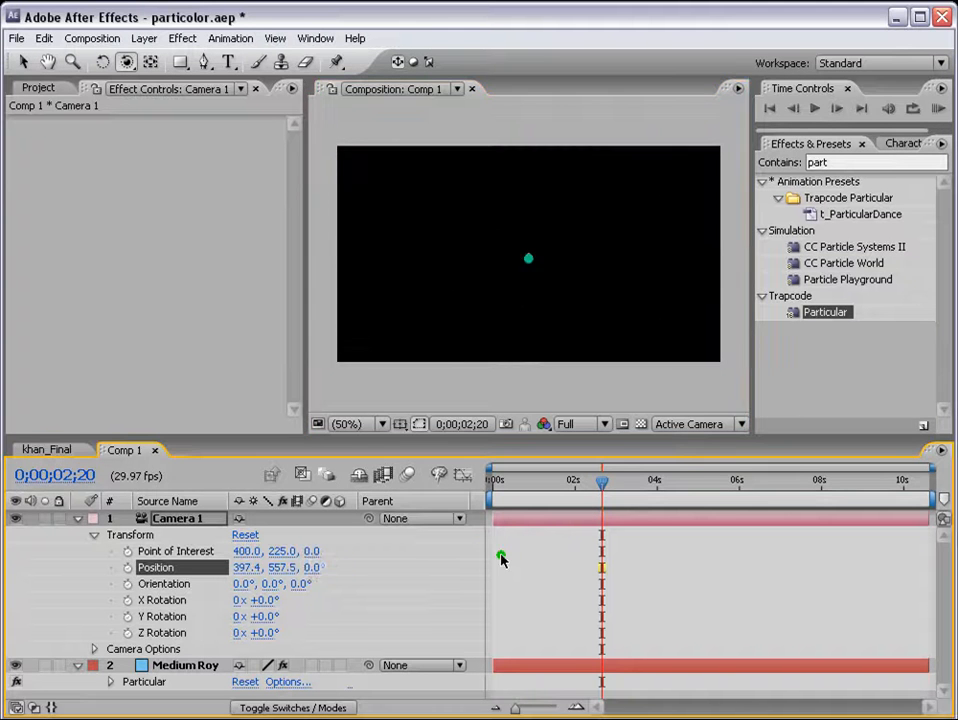
pyautogui.click(79, 519)
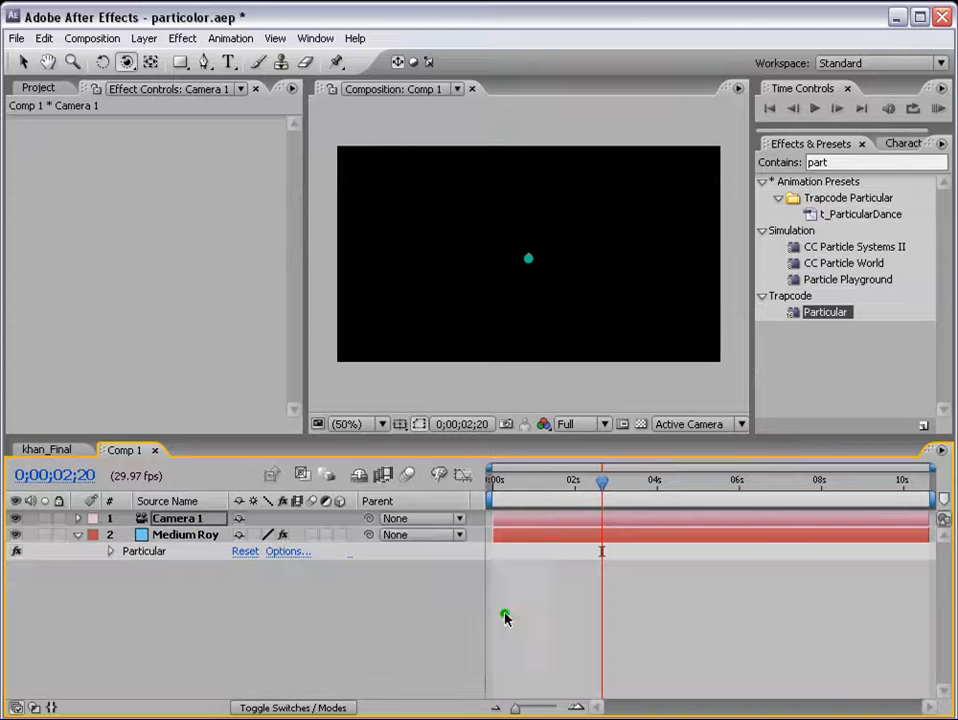
# Set Spin Frequency and Time Before Spin to 0 in the Air settings of the solid's Particular effect.
pyautogui.click(139, 556)
pyautogui.scroll(-2, 282, 327)
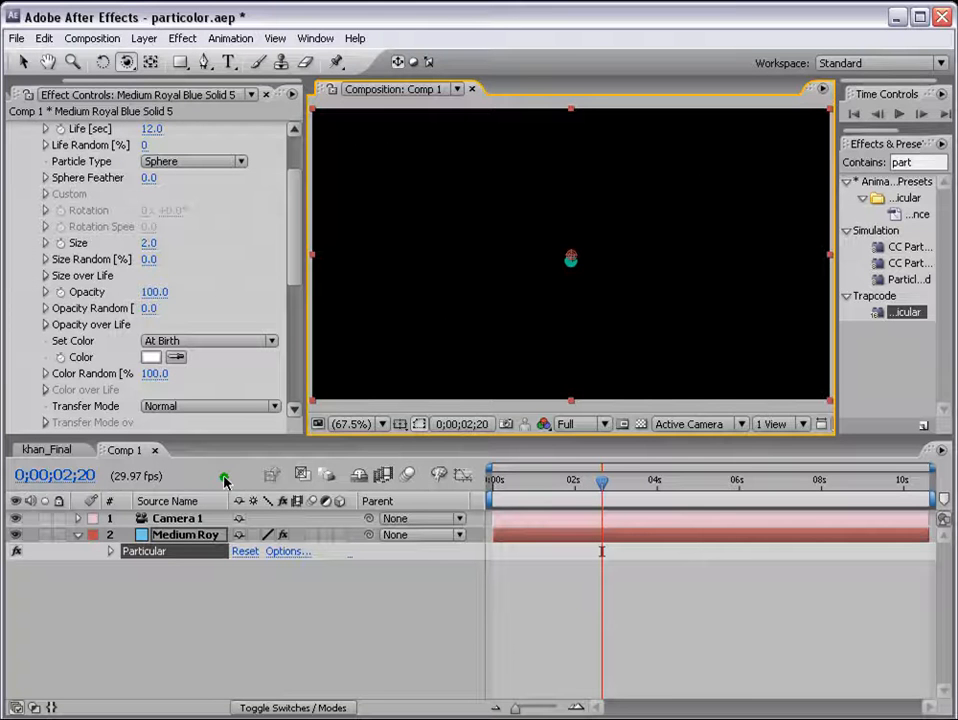
pyautogui.moveTo(297, 252); pyautogui.dragTo(296, 345)
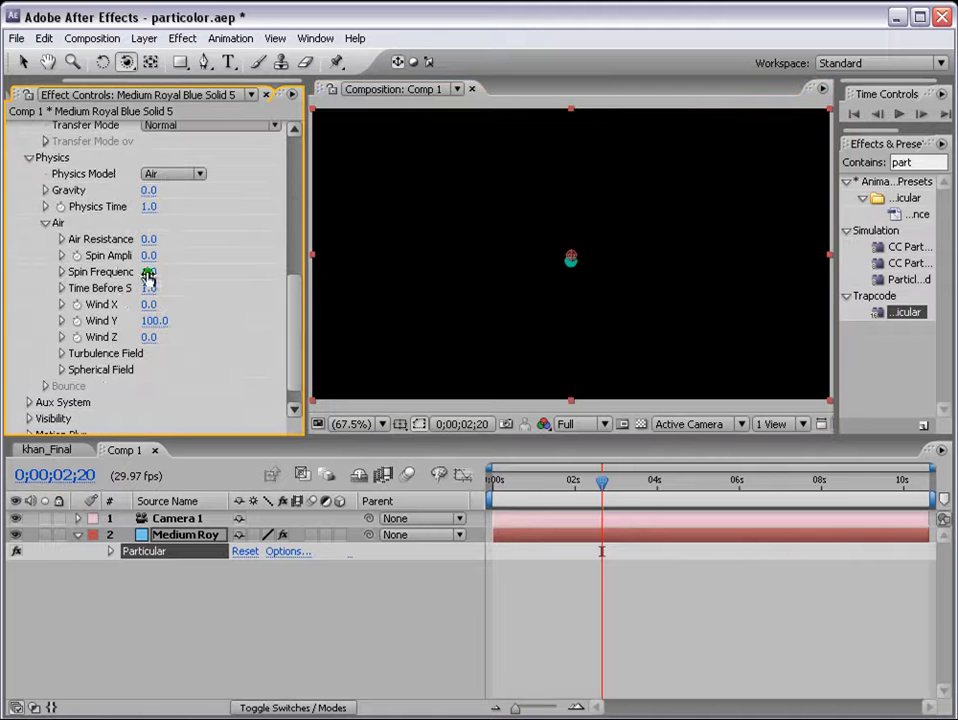
pyautogui.click(151, 276)
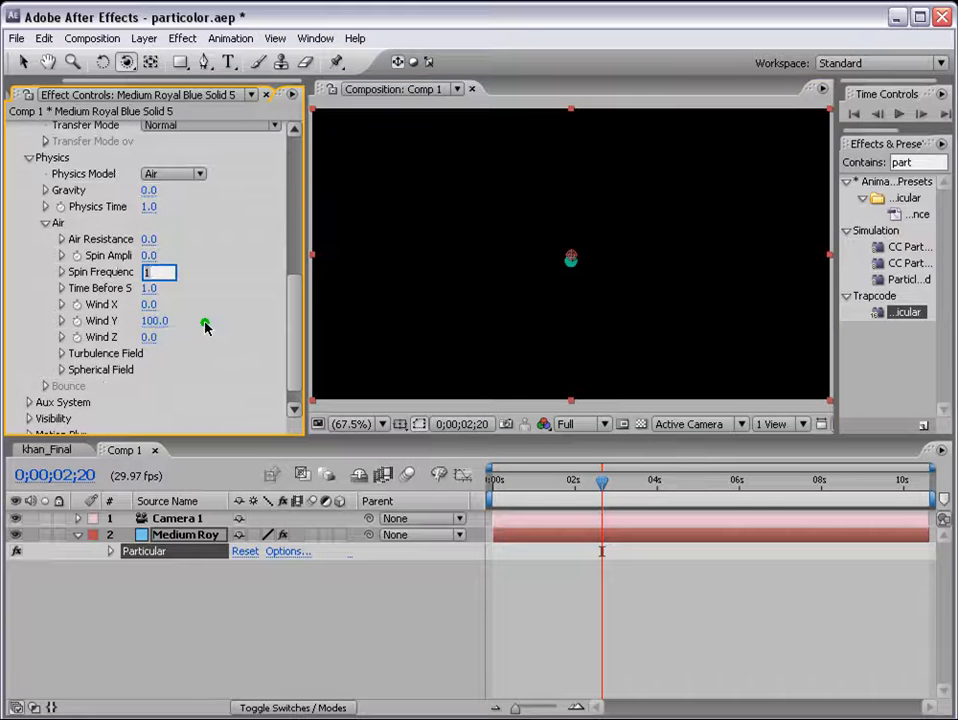
pyautogui.write('0')
pyautogui.press('Tab')
pyautogui.write('0')
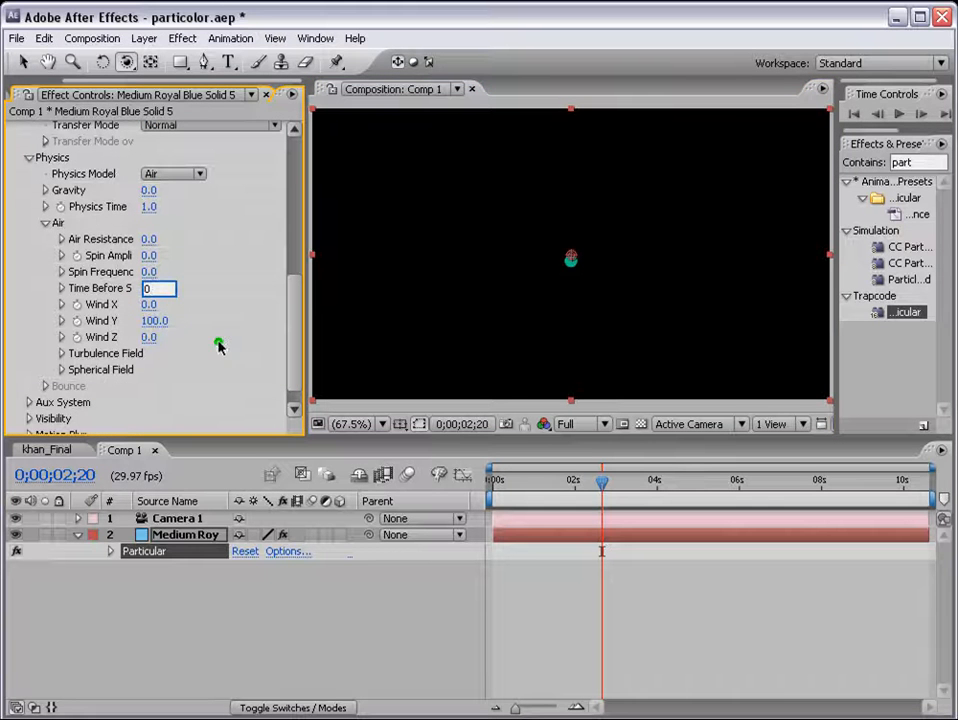
pyautogui.click(219, 346)
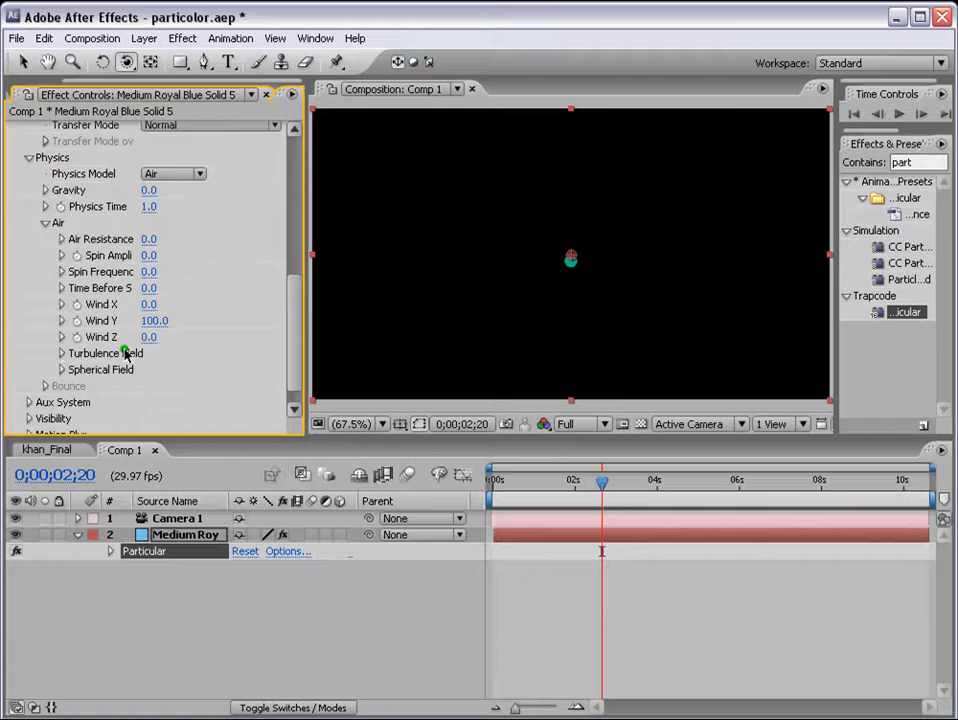
# Set Affect Position to 300 in the Turbulence Field settings of Particular's Air physics.
pyautogui.click(63, 353)
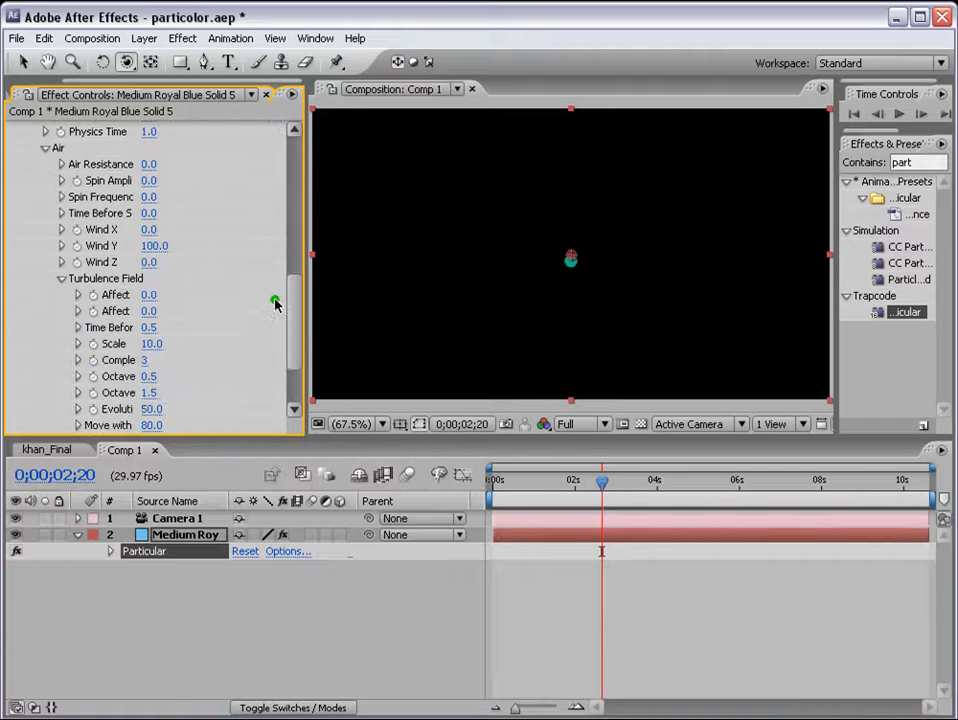
pyautogui.moveTo(308, 352); pyautogui.dragTo(298, 352)
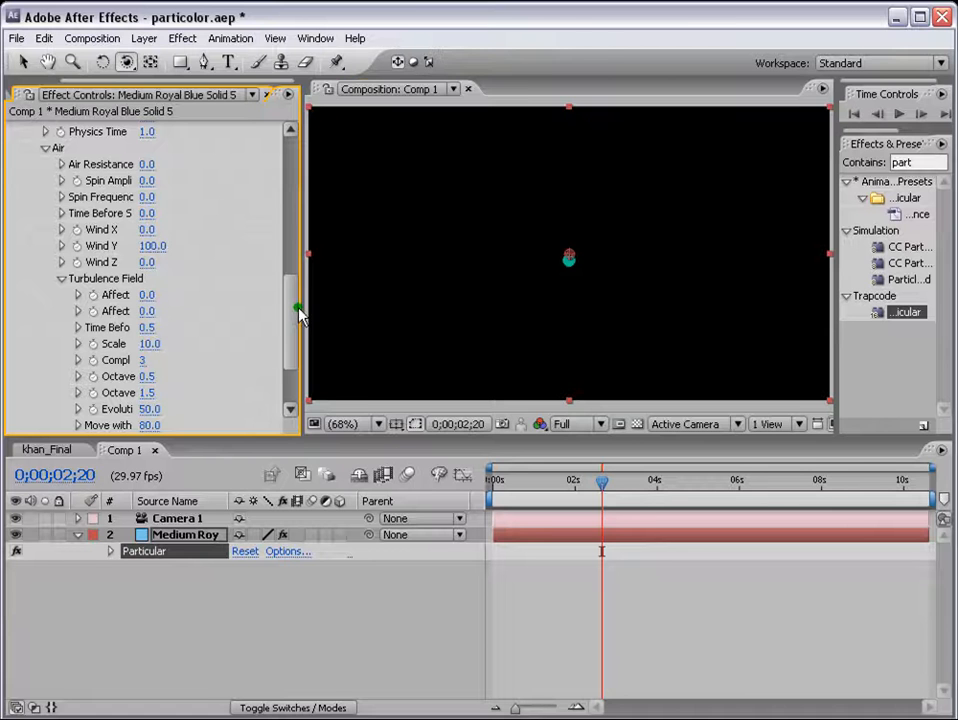
pyautogui.moveTo(298, 312); pyautogui.dragTo(378, 312)
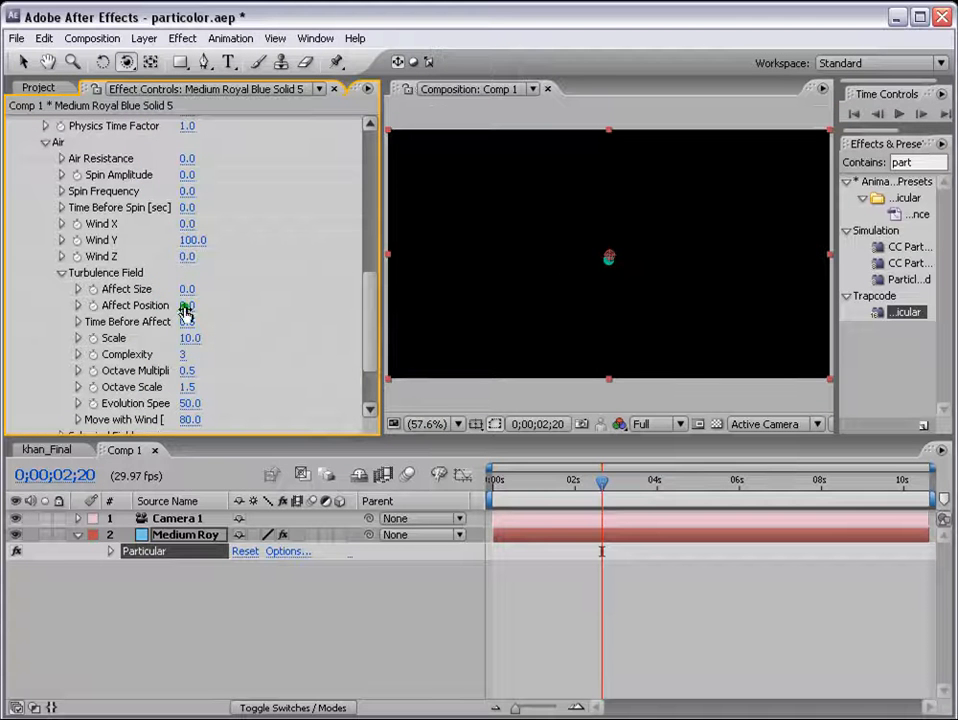
pyautogui.moveTo(186, 310); pyautogui.dragTo(314, 310)
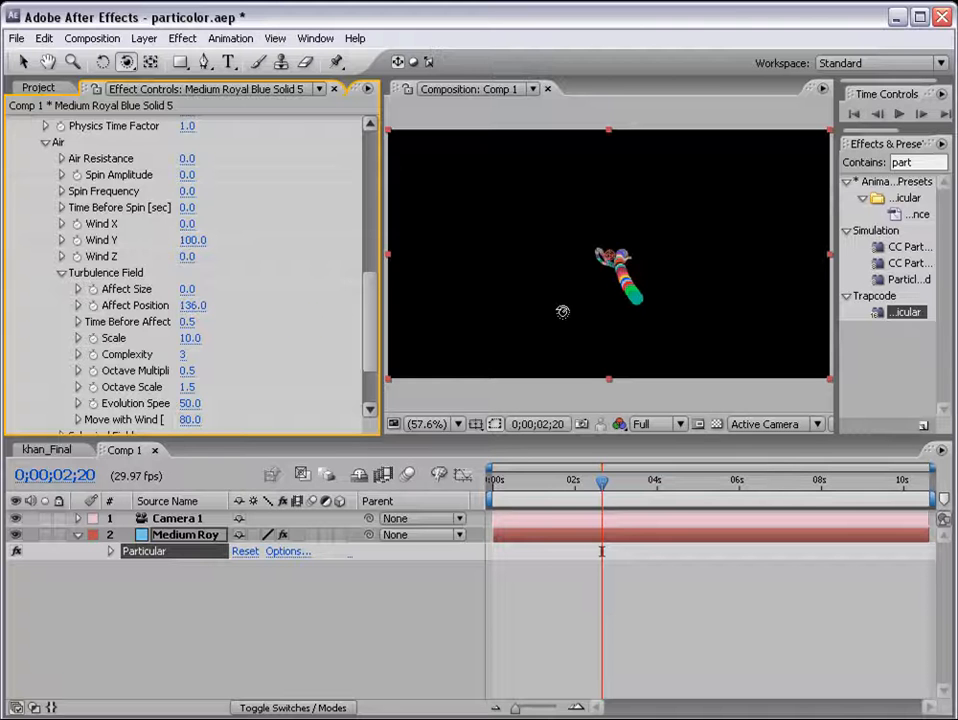
pyautogui.click(190, 310)
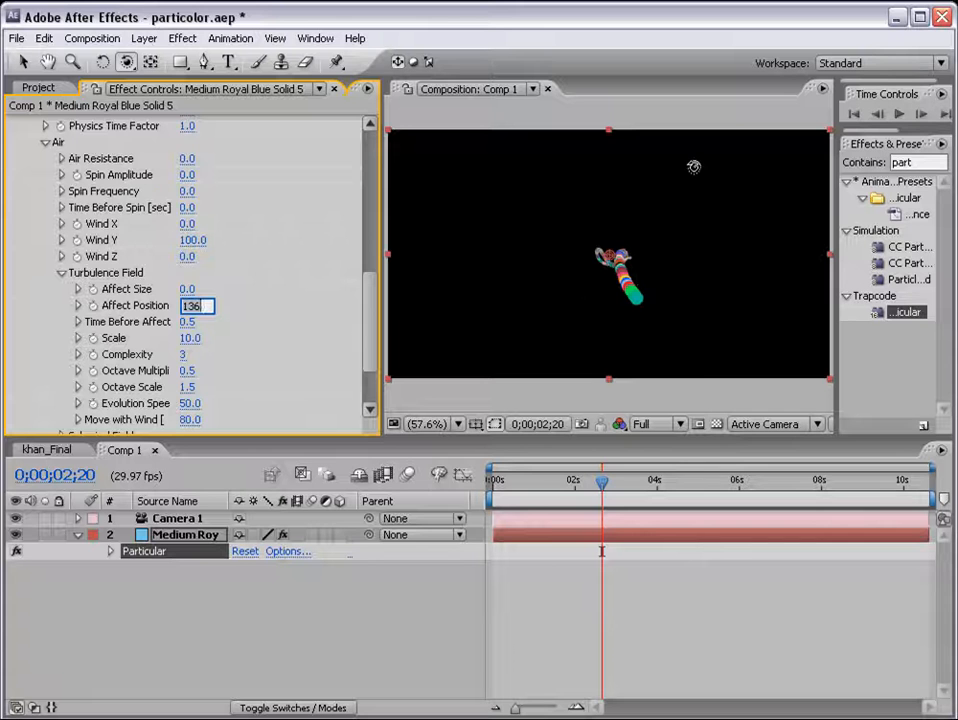
pyautogui.write('300')
pyautogui.press('Return')
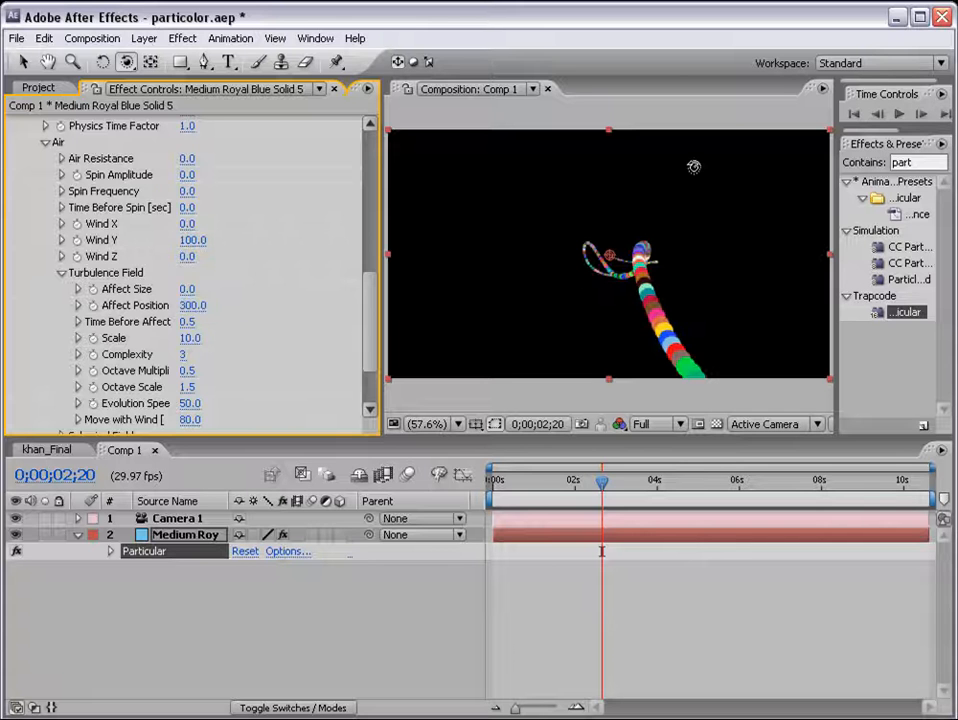
# Set the Turbulence Field's Affect Size to 20 and Time Before Affect to 0.
pyautogui.click(187, 290)
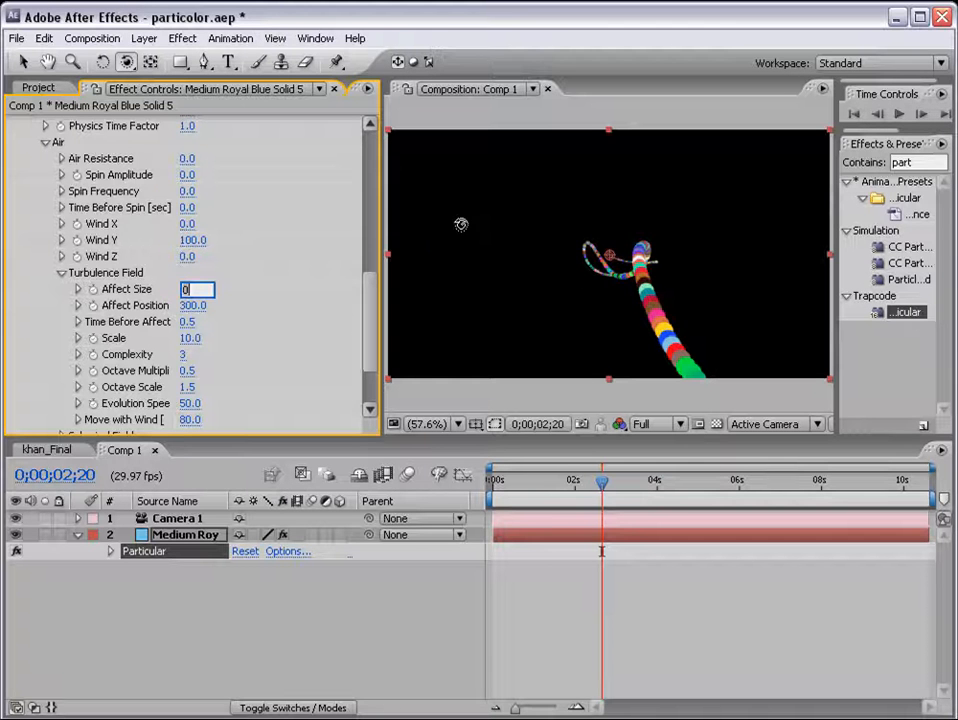
pyautogui.write('20')
pyautogui.press('Return')
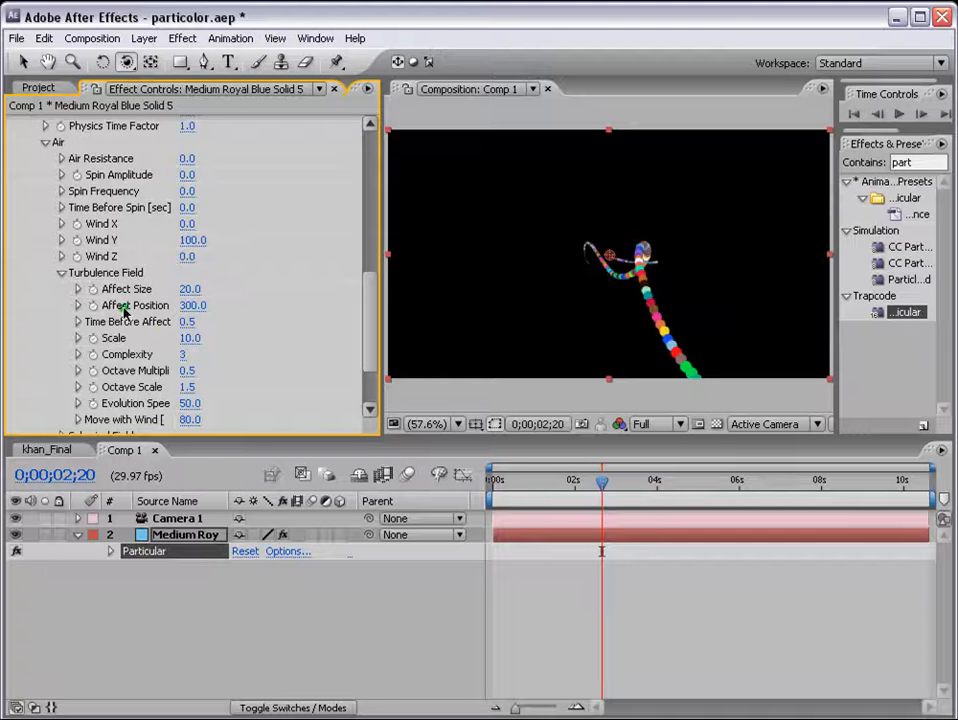
pyautogui.click(187, 321)
pyautogui.write('0')
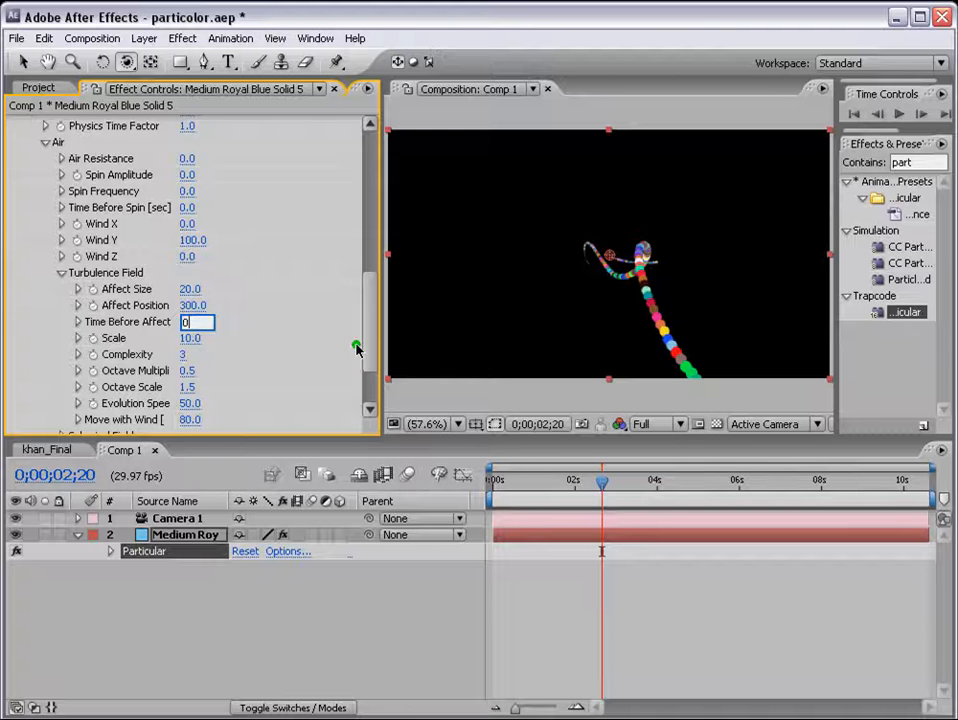
pyautogui.press('Return')
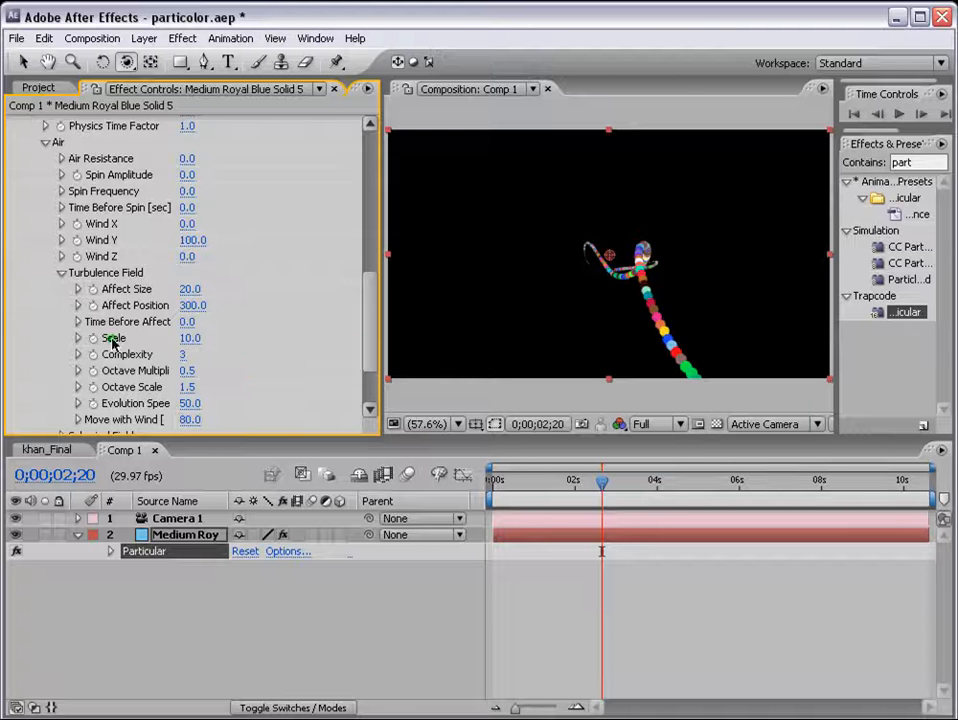
# Set the Turbulence Field's Scale to 100 and Evolution Speed to 25.
pyautogui.click(188, 339)
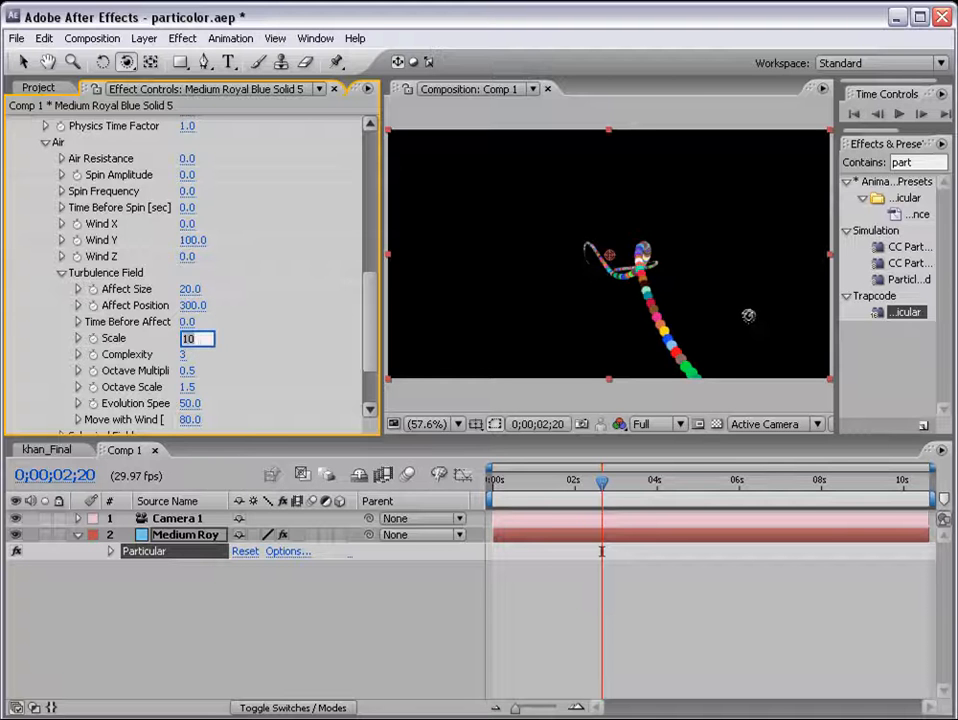
pyautogui.write('0')
pyautogui.press('Return')
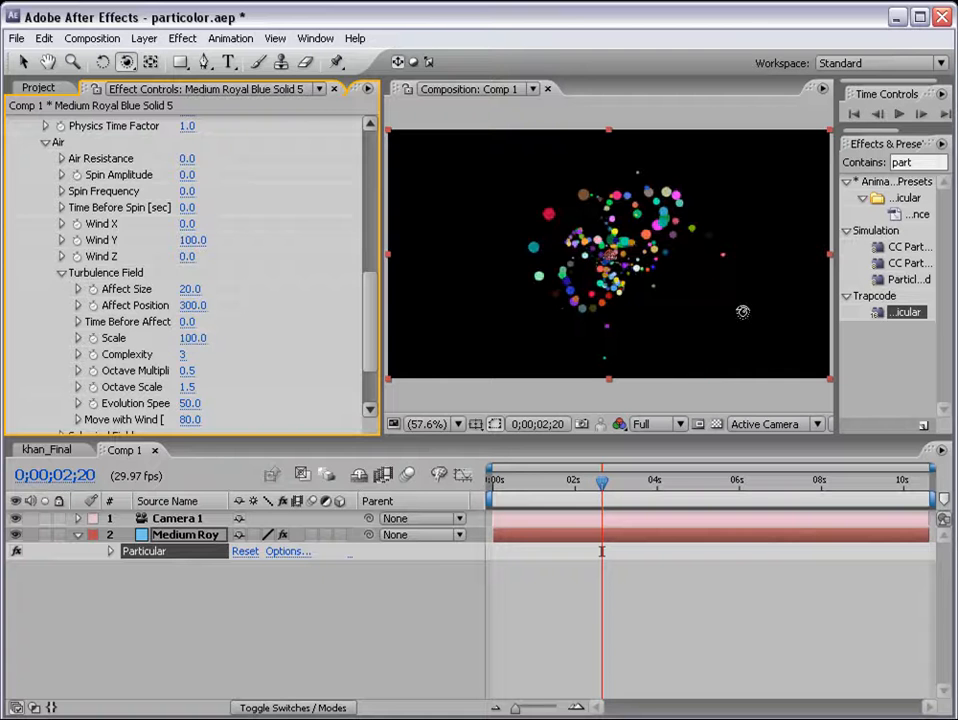
pyautogui.click(190, 403)
pyautogui.write('25')
pyautogui.press('Return')
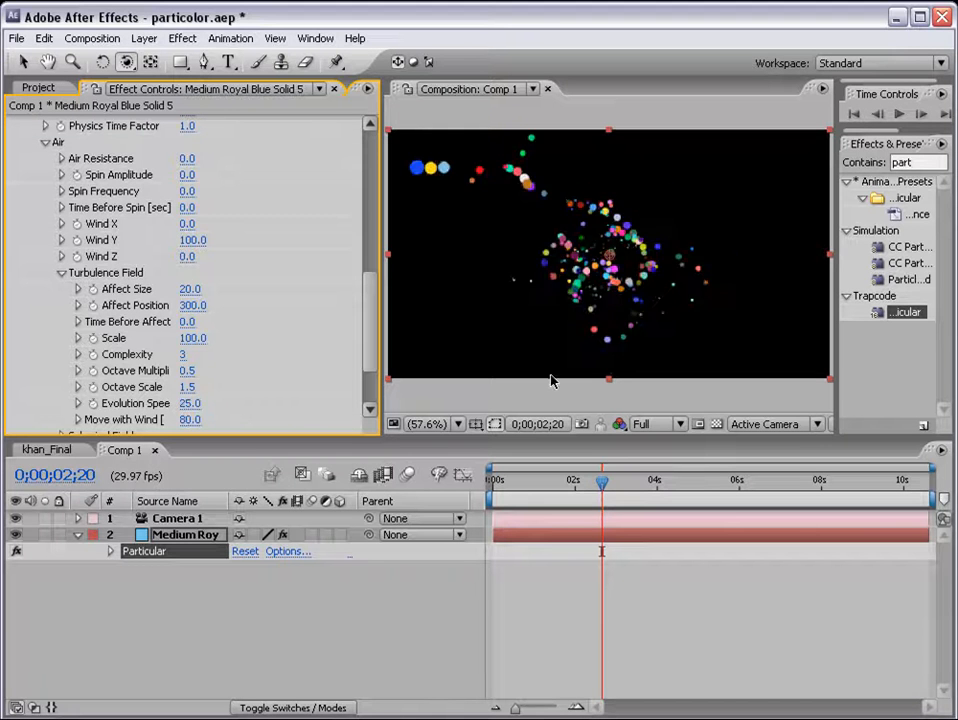
# Preview the turbulent particle animation and examine frames between about 2 and 3 seconds.
pyautogui.click(936, 108)
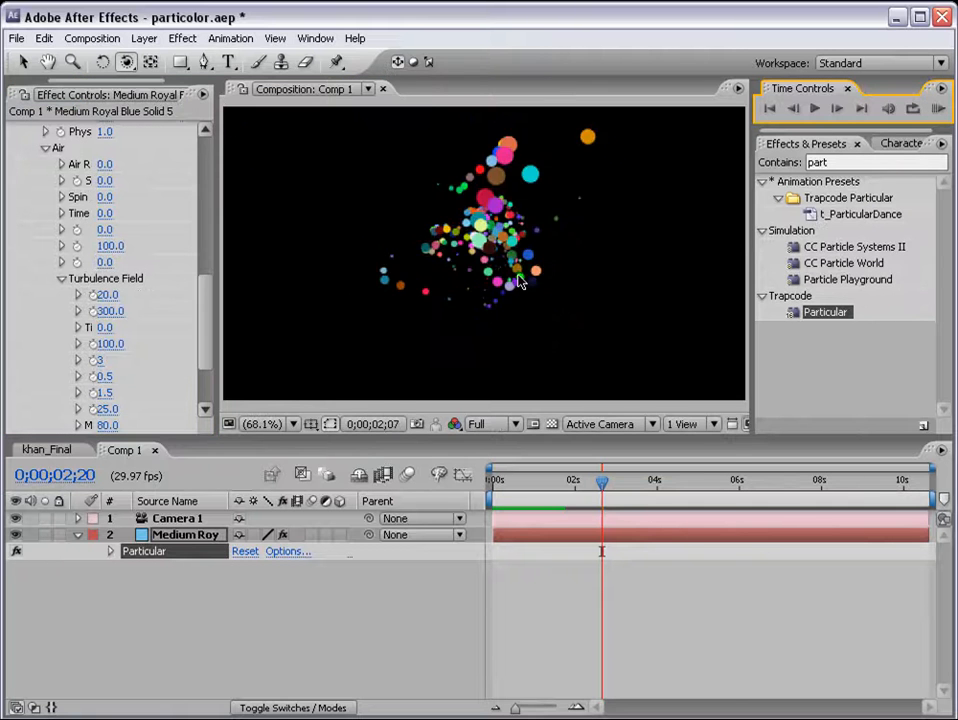
pyautogui.click(726, 588)
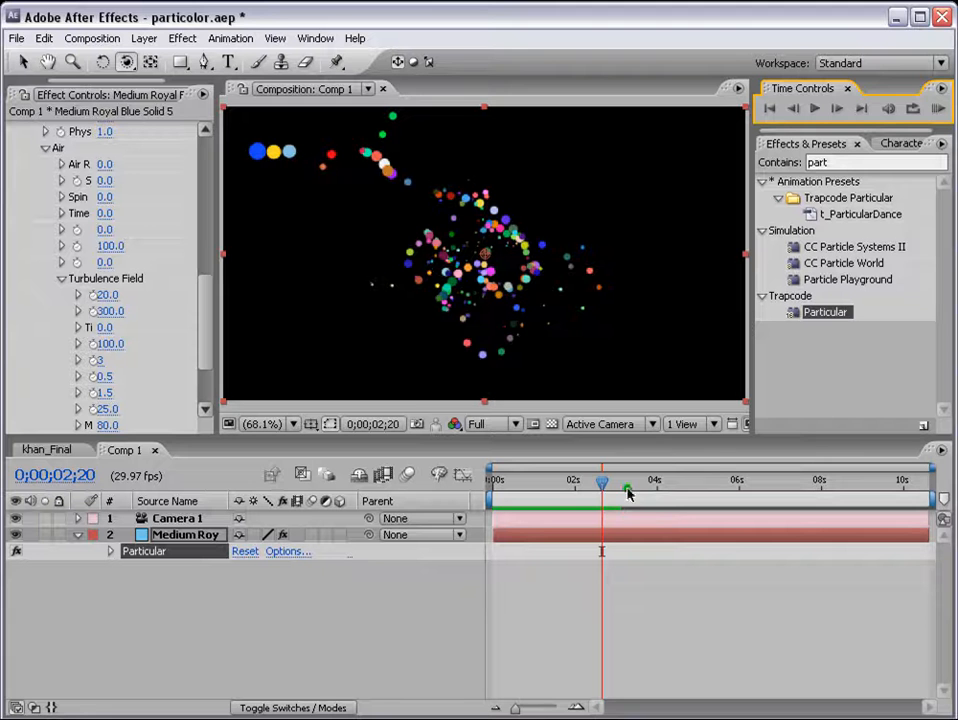
pyautogui.moveTo(604, 483); pyautogui.dragTo(579, 483)
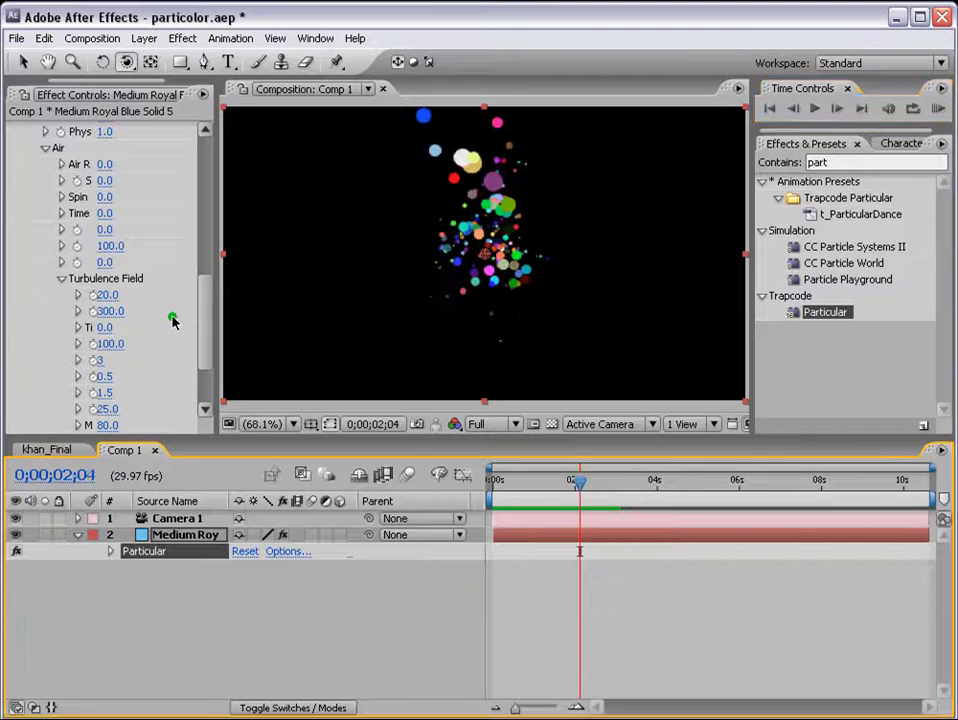
pyautogui.click(522, 453)
pyautogui.click(607, 487)
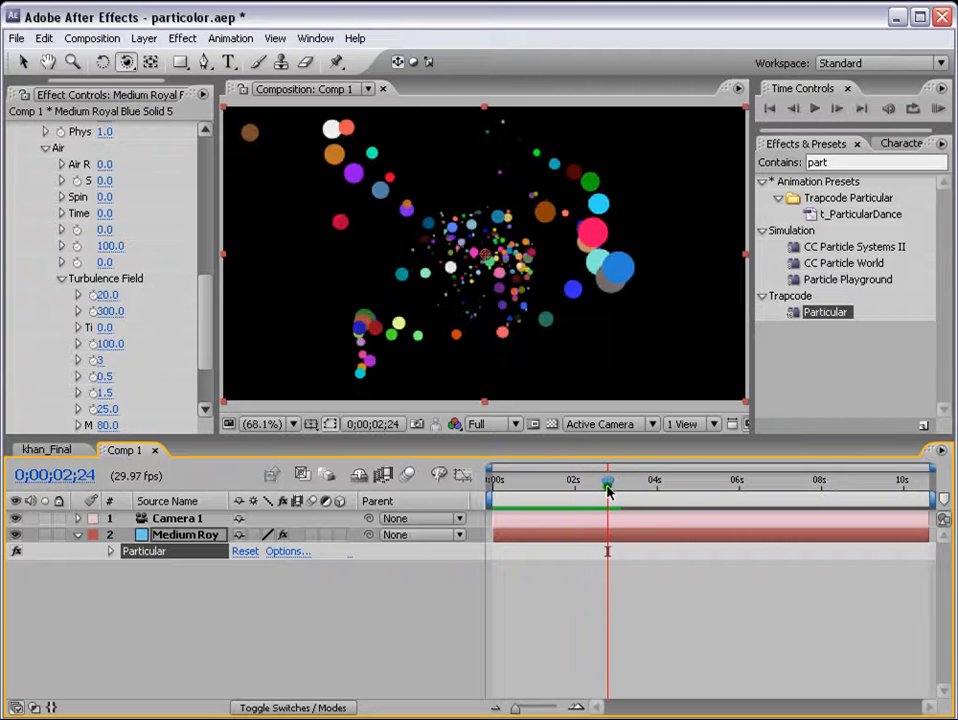
# Raise the Emitter's Particles/sec to 1400 in the Particular effect.
pyautogui.moveTo(208, 311); pyautogui.dragTo(211, 165)
pyautogui.click(29, 178)
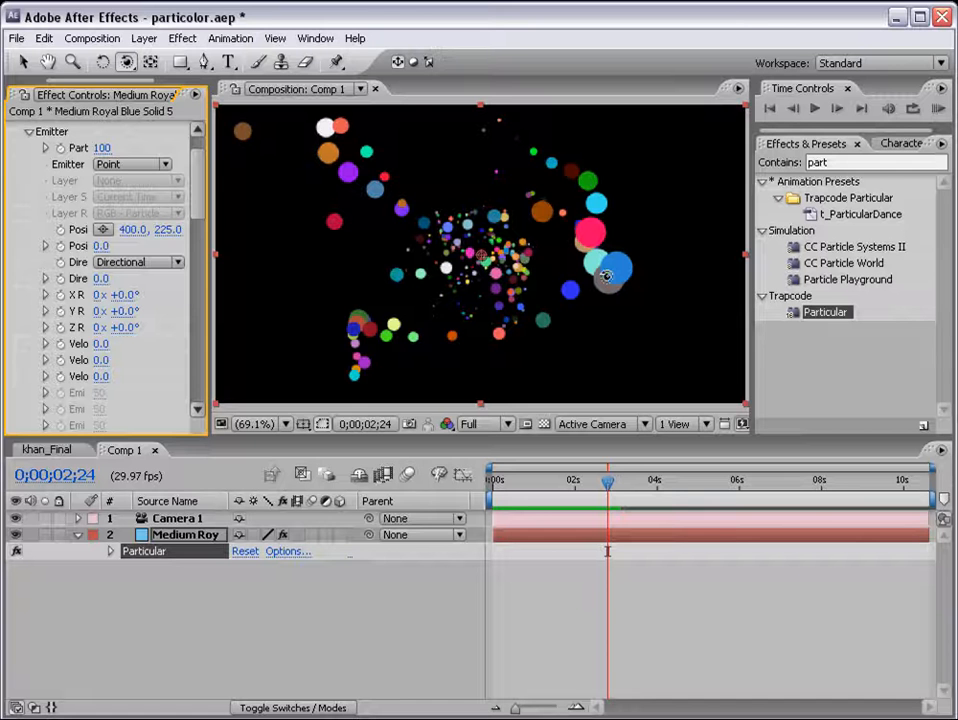
pyautogui.click(102, 148)
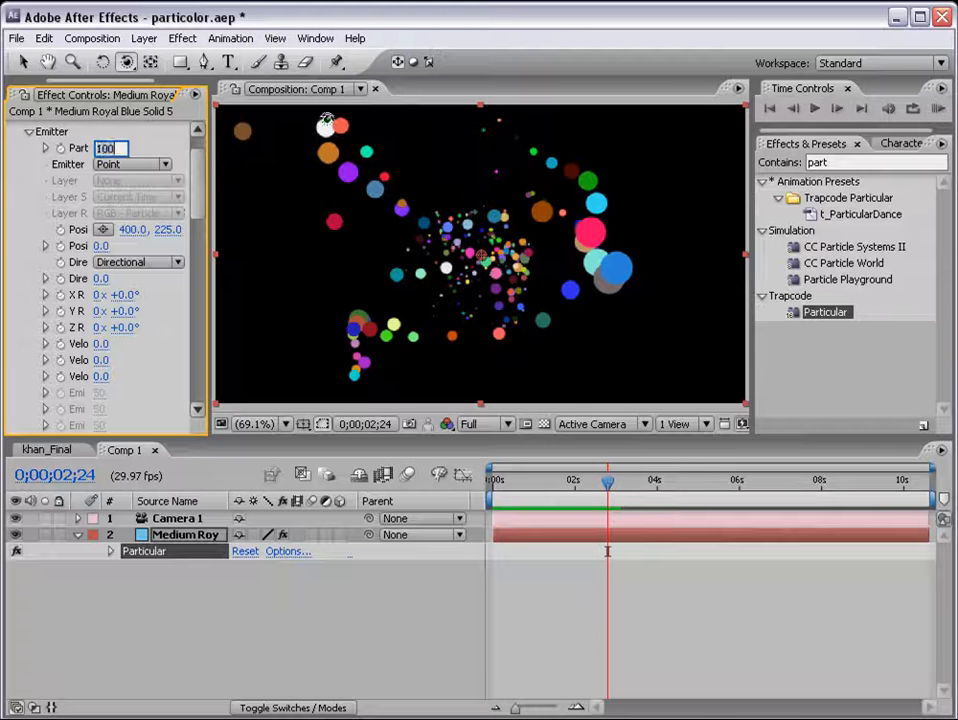
pyautogui.write('1400')
pyautogui.press('Return')
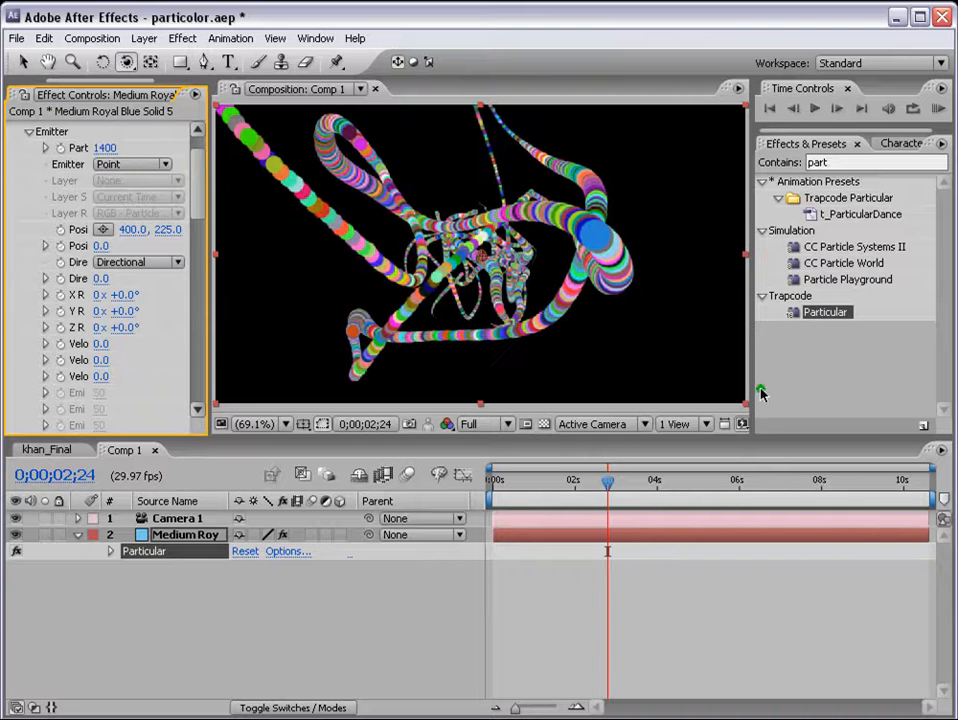
# Preview the particle strands' animation and collapse the Emitter settings to reach the Particle settings.
pyautogui.click(936, 108)
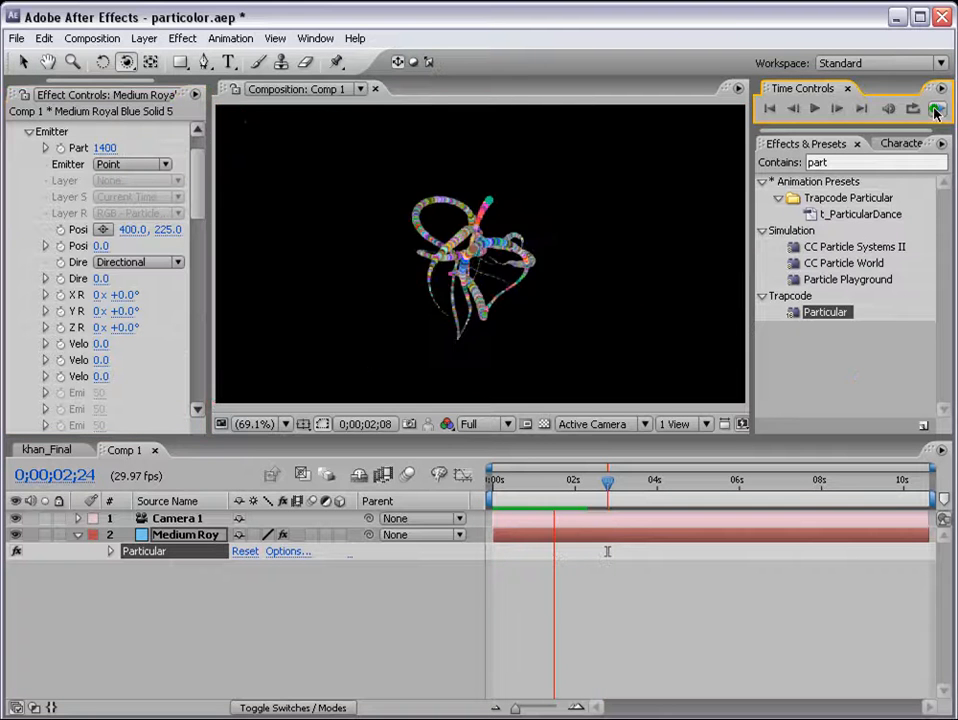
pyautogui.click(31, 160)
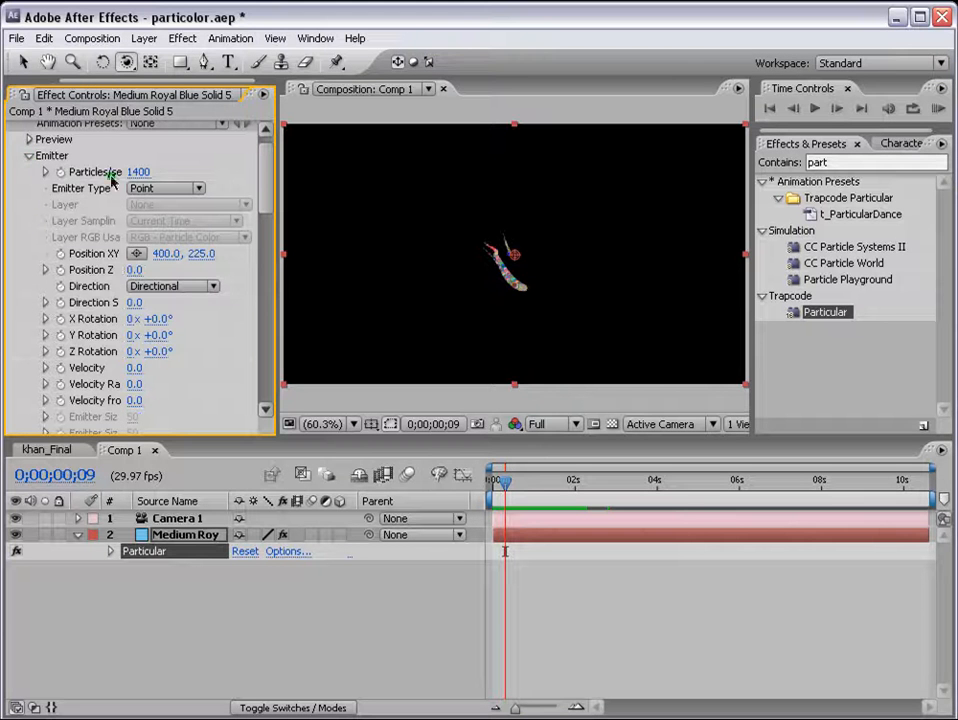
pyautogui.click(32, 157)
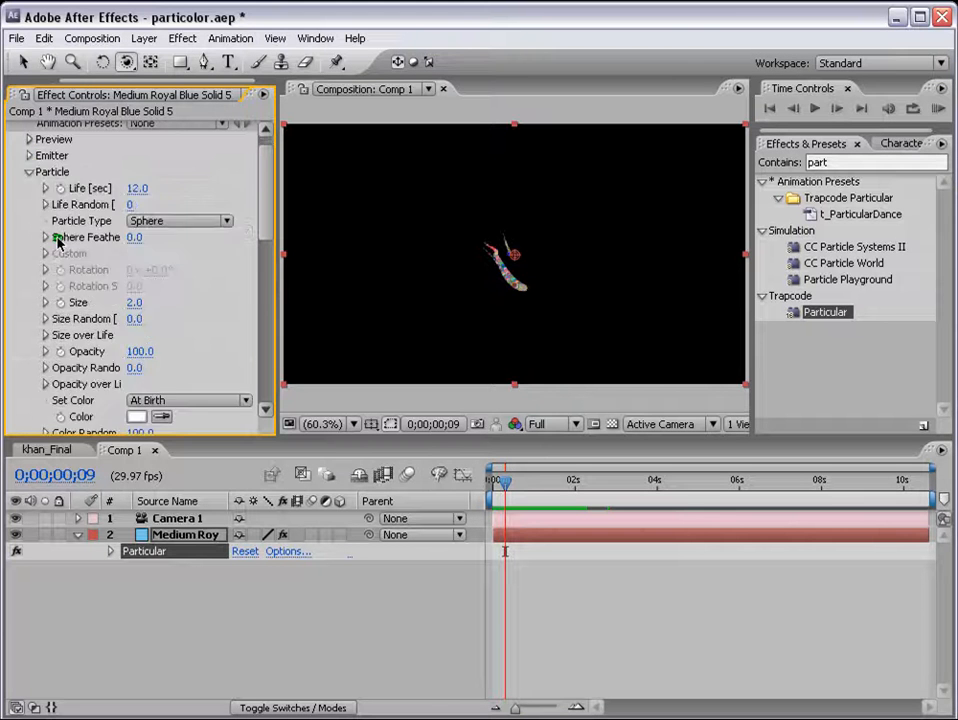
# Set the Turbulence Field's Complexity to 10 in the Particular effect's Physics settings.
pyautogui.click(29, 172)
pyautogui.moveTo(267, 270)
pyautogui.mouseDown()
pyautogui.moveTo(268, 280)
pyautogui.moveTo(267, 270)
pyautogui.mouseUp()
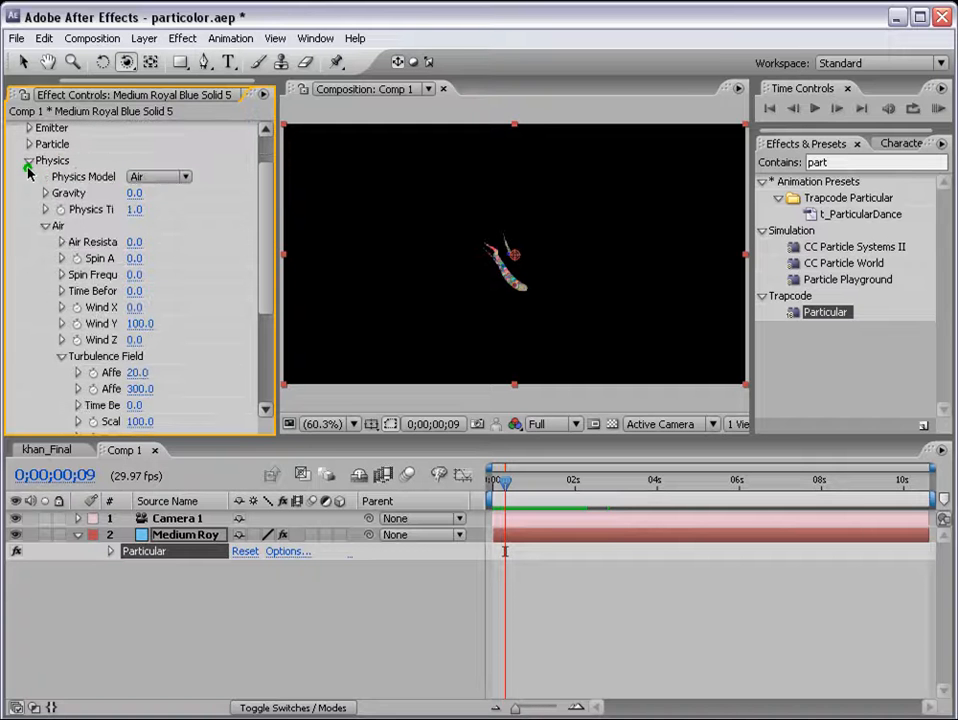
pyautogui.click(152, 179)
pyautogui.click(154, 179)
pyautogui.moveTo(265, 280); pyautogui.dragTo(272, 342)
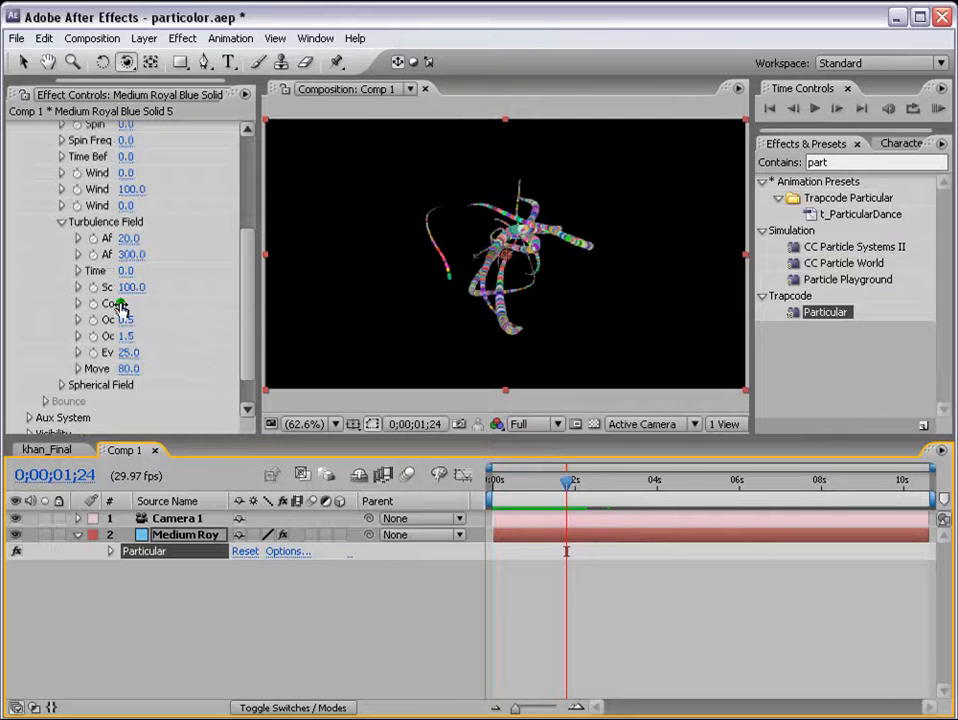
pyautogui.click(121, 303)
pyautogui.write('3')
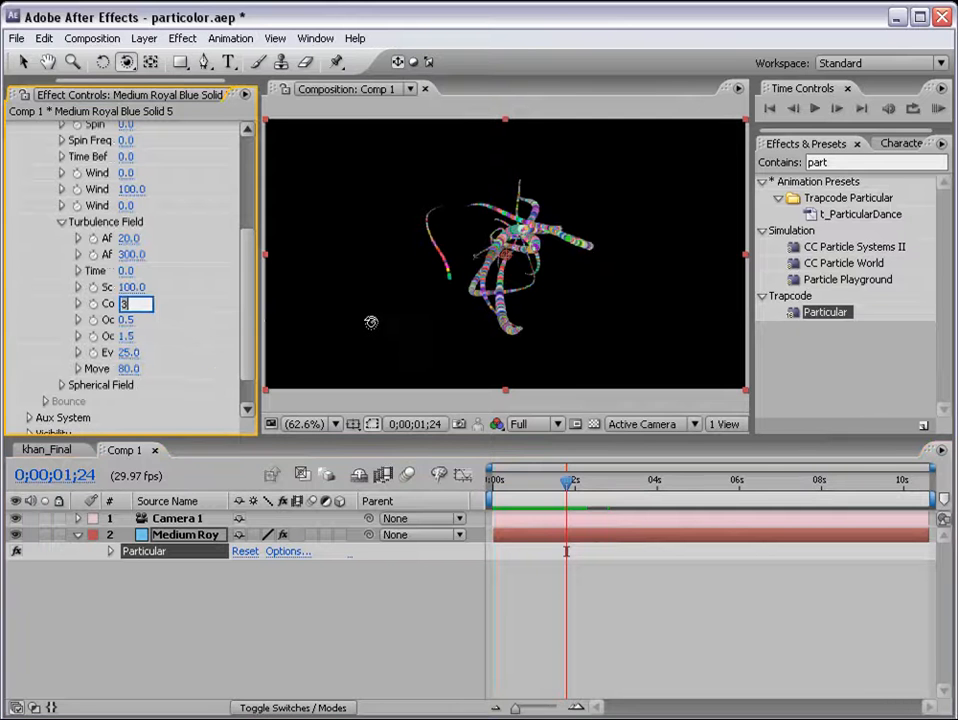
pyautogui.write('0')
pyautogui.press('Return')
# Preview the particle strands' motion with the new turbulence complexity and widen the effect settings to read the Physics parameters.
pyautogui.click(936, 110)
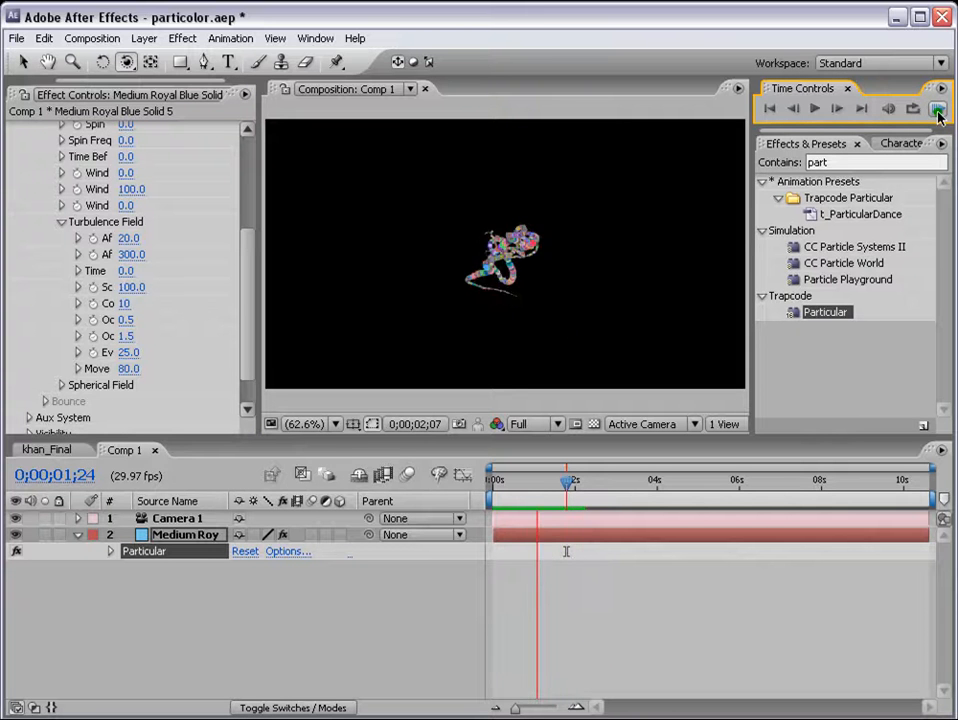
pyautogui.click(617, 598)
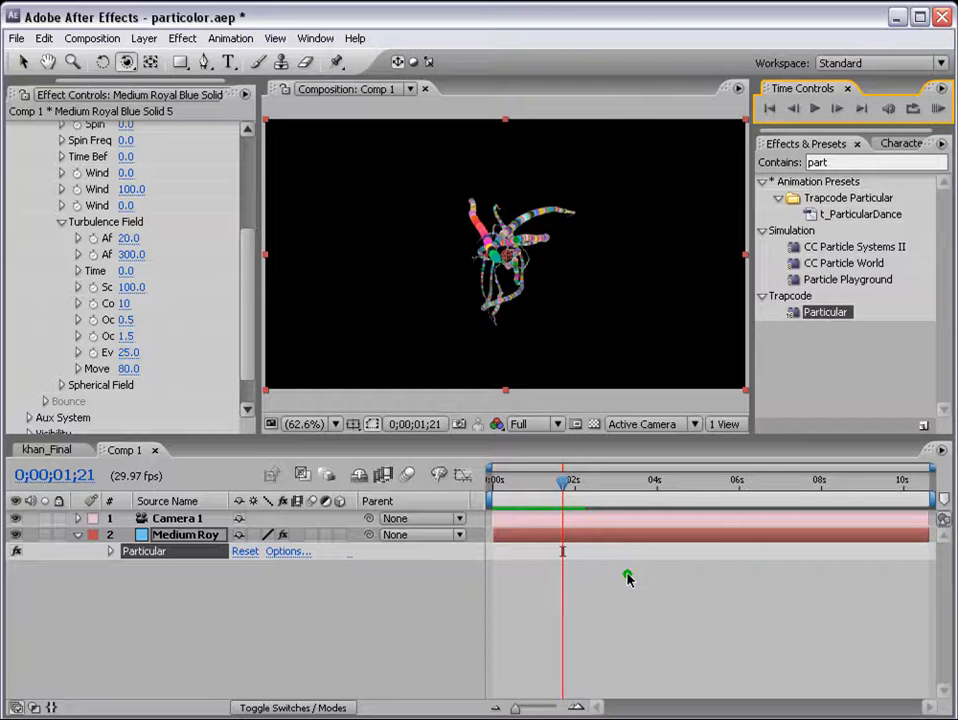
pyautogui.moveTo(249, 314); pyautogui.dragTo(246, 267)
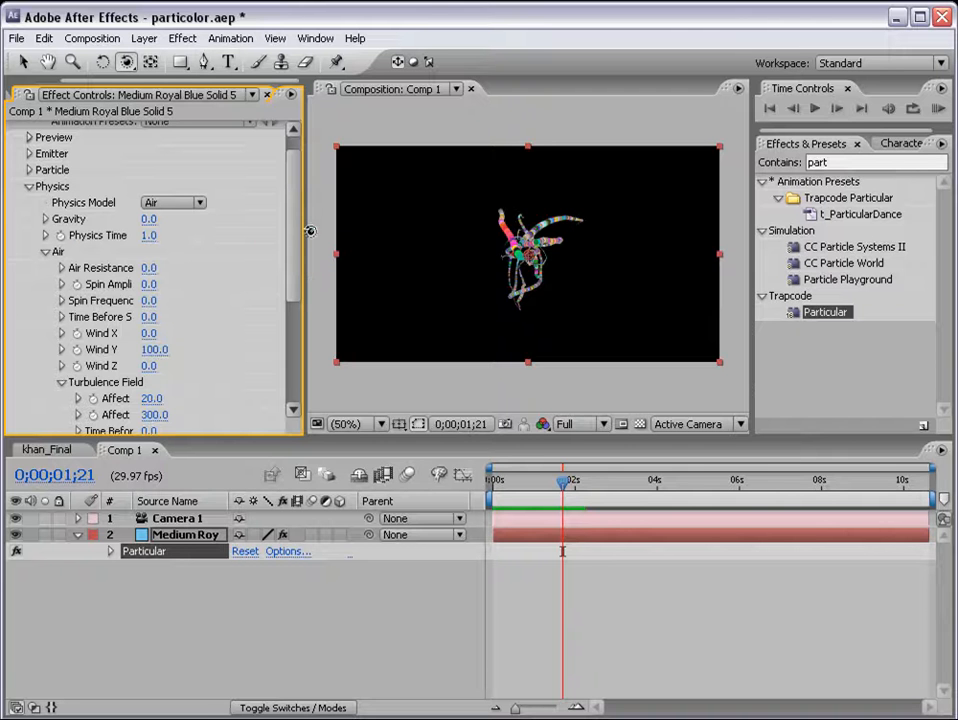
pyautogui.moveTo(304, 233)
pyautogui.mouseDown()
pyautogui.moveTo(242, 230)
pyautogui.moveTo(298, 232)
pyautogui.mouseUp()
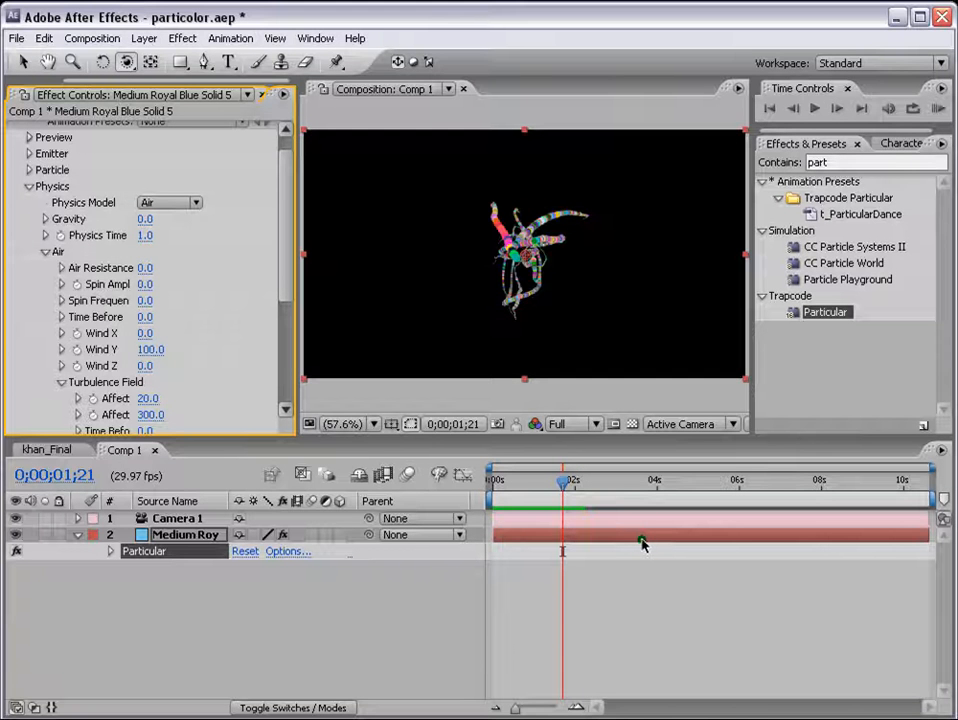
pyautogui.click(940, 108)
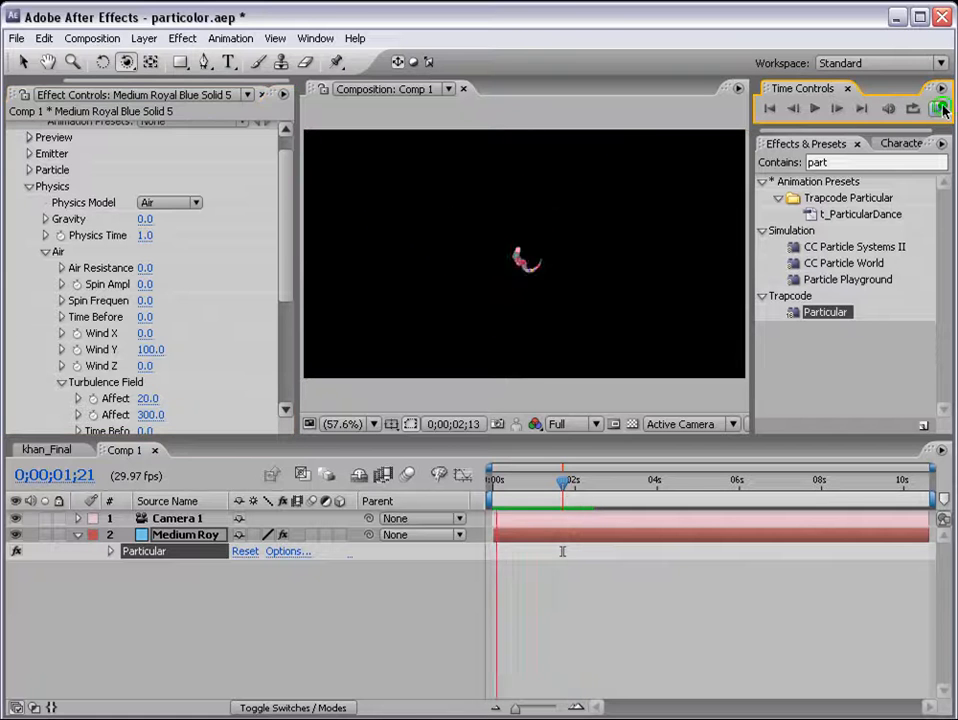
pyautogui.click(668, 525)
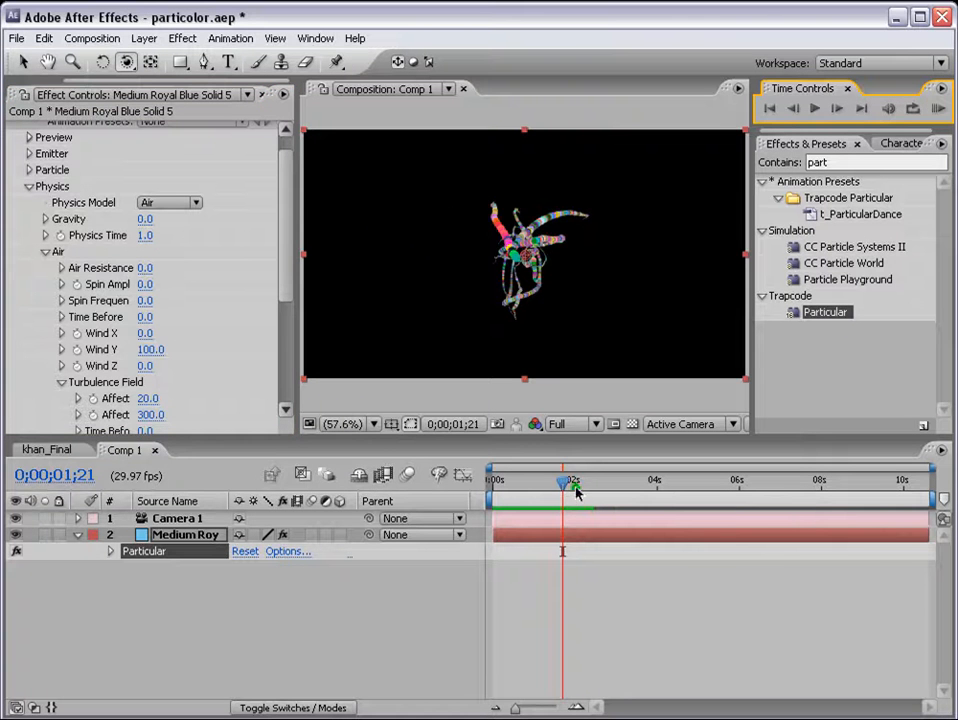
# Keyframe Physics Time at 1.0 at 0;00;02;00 and at 0.05 at 0;00;02;02, and preview the slowdown.
pyautogui.click(575, 486)
pyautogui.click(60, 235)
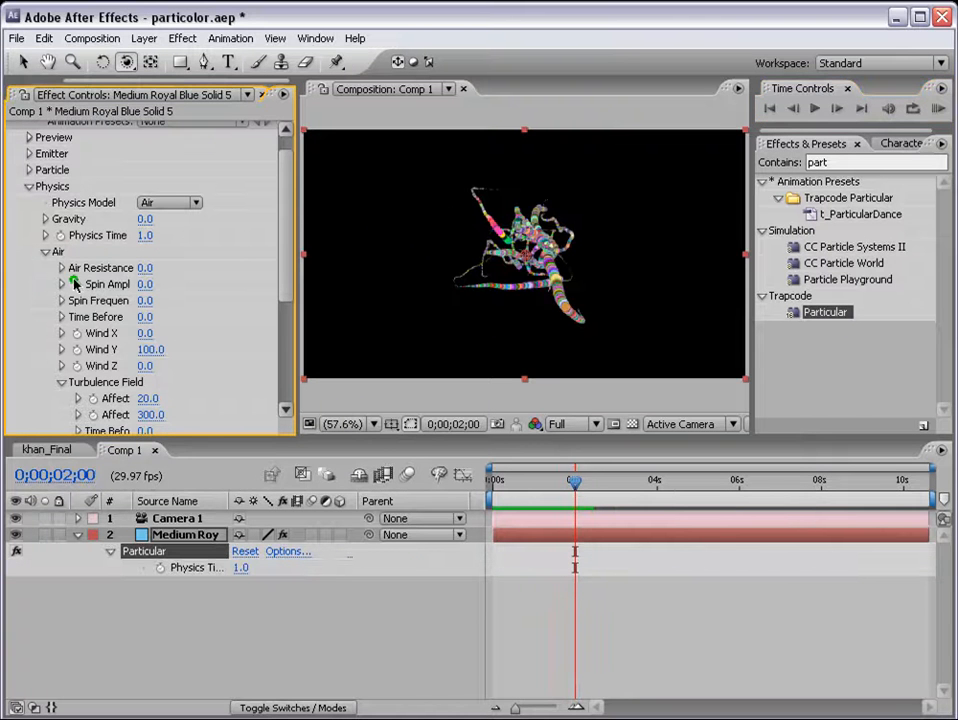
pyautogui.press('space')
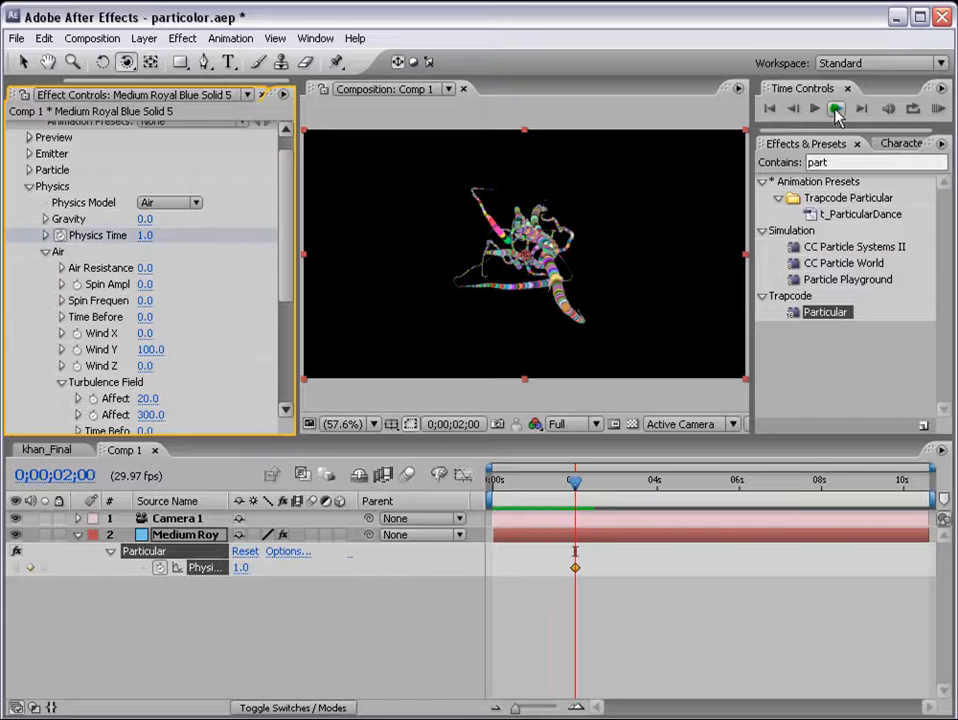
pyautogui.click(145, 236)
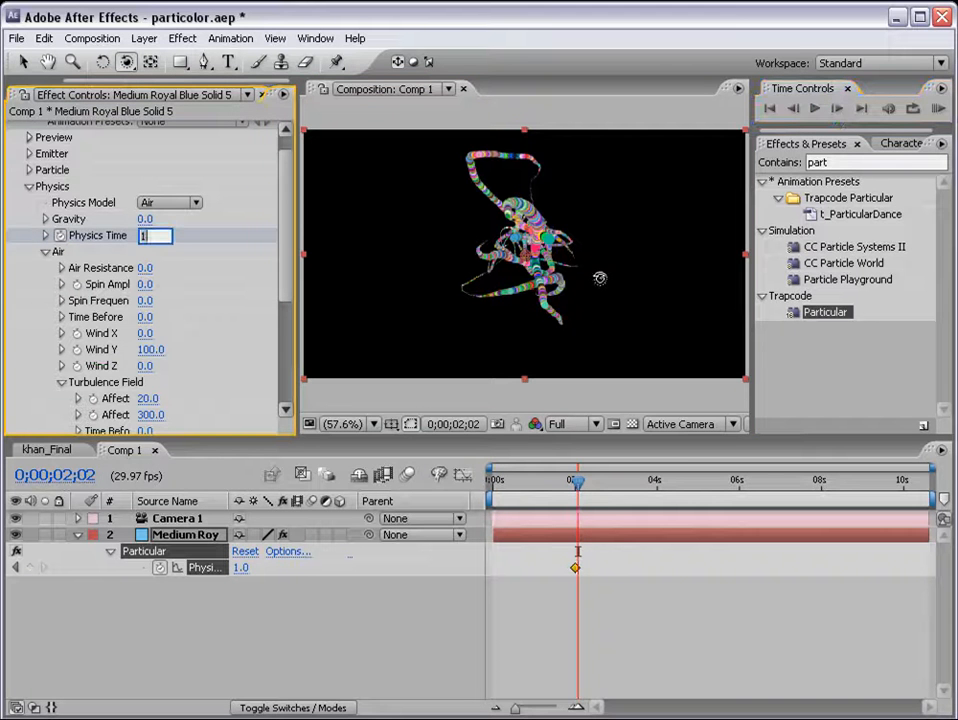
pyautogui.write('0.1')
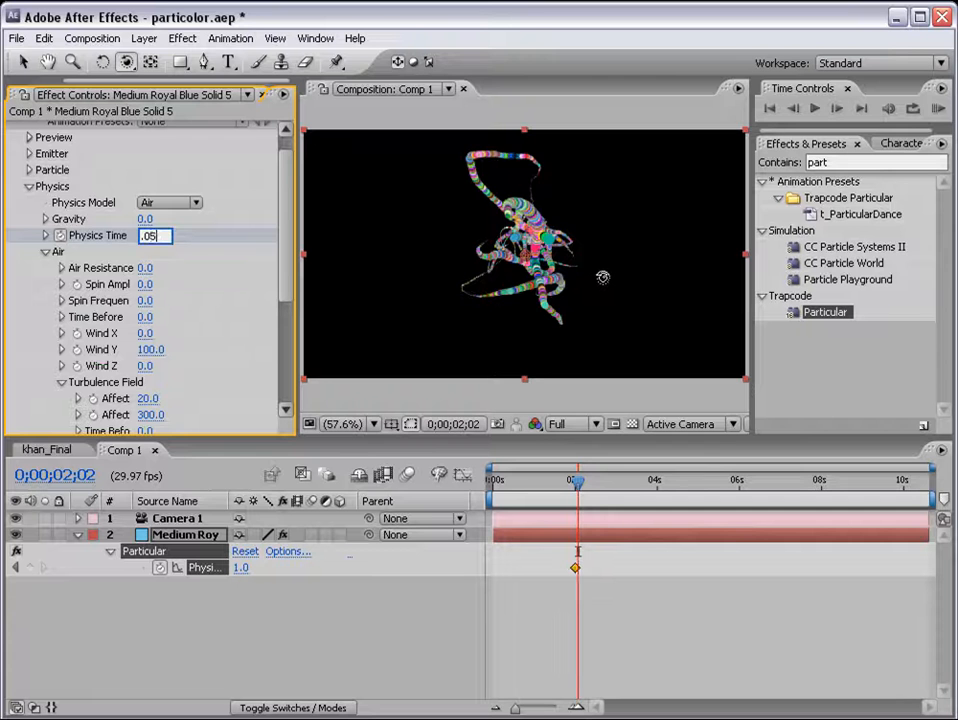
pyautogui.press('Return')
pyautogui.press('KP_0')
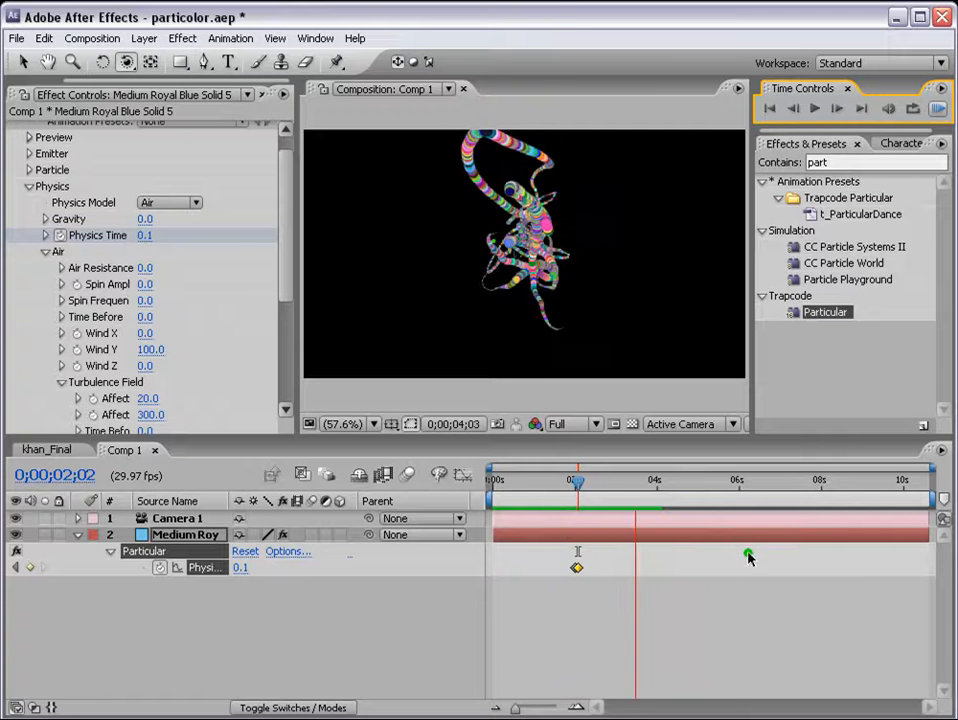
pyautogui.press('space')
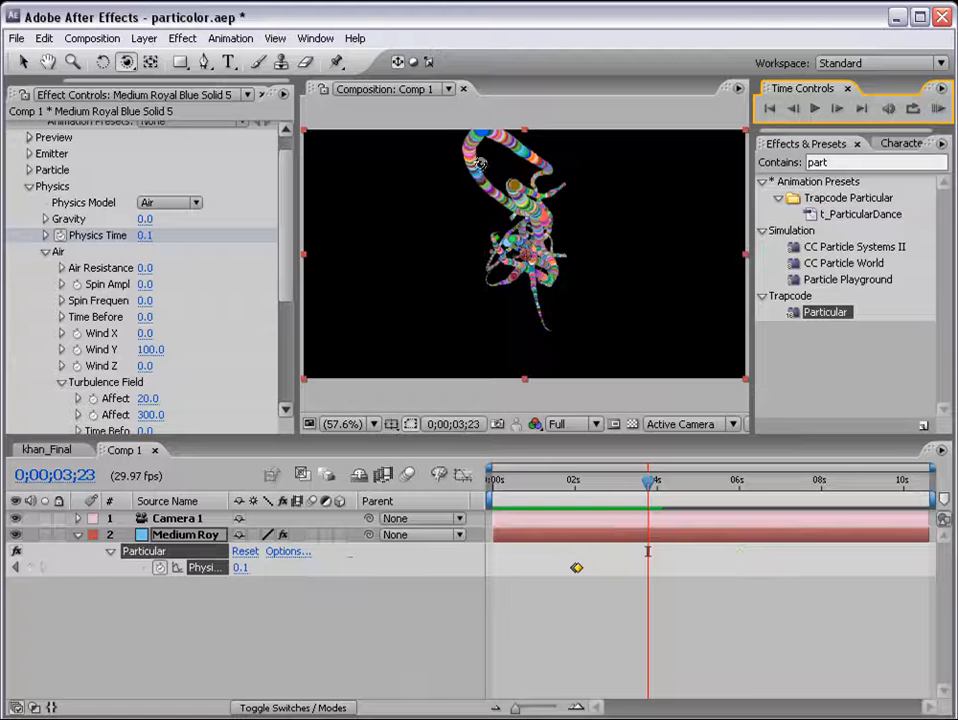
# Copy the slow Physics Time keyframe to 0;00;04;09 and the 1.0 keyframe to 0;00;04;11 to restore normal speed.
pyautogui.moveTo(648, 484); pyautogui.dragTo(670, 488)
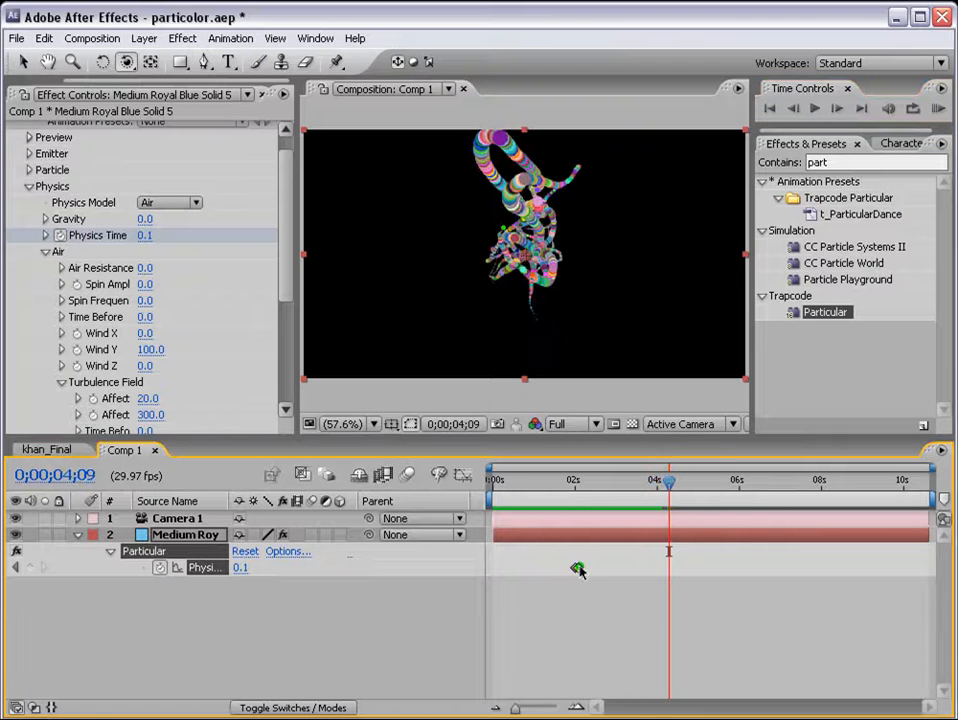
pyautogui.hotkey('ctrl', 'v')
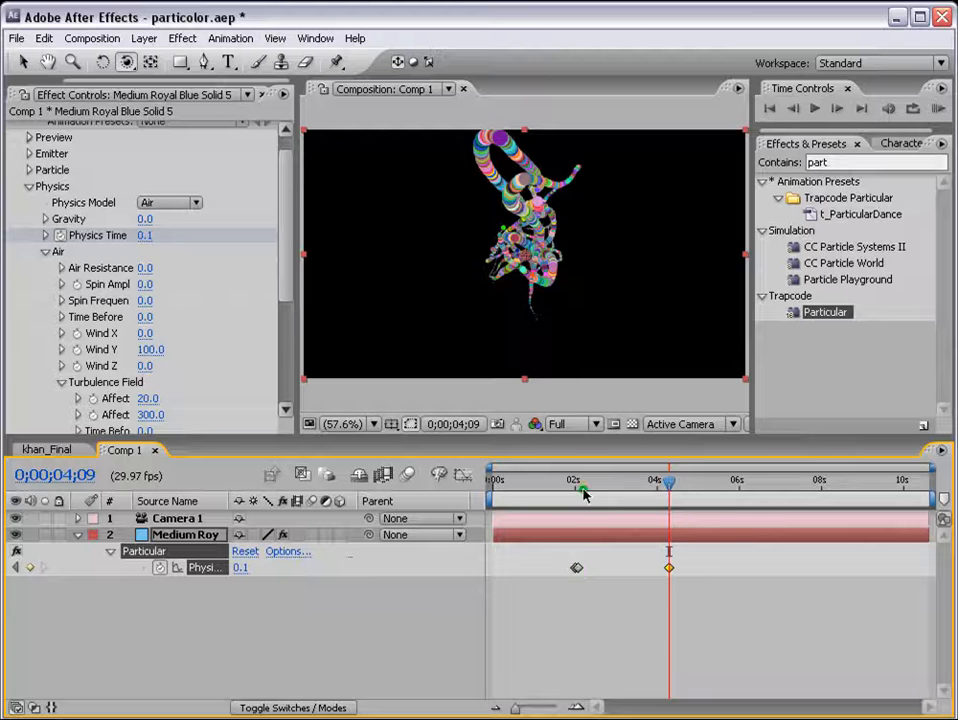
pyautogui.moveTo(576, 484); pyautogui.dragTo(669, 494)
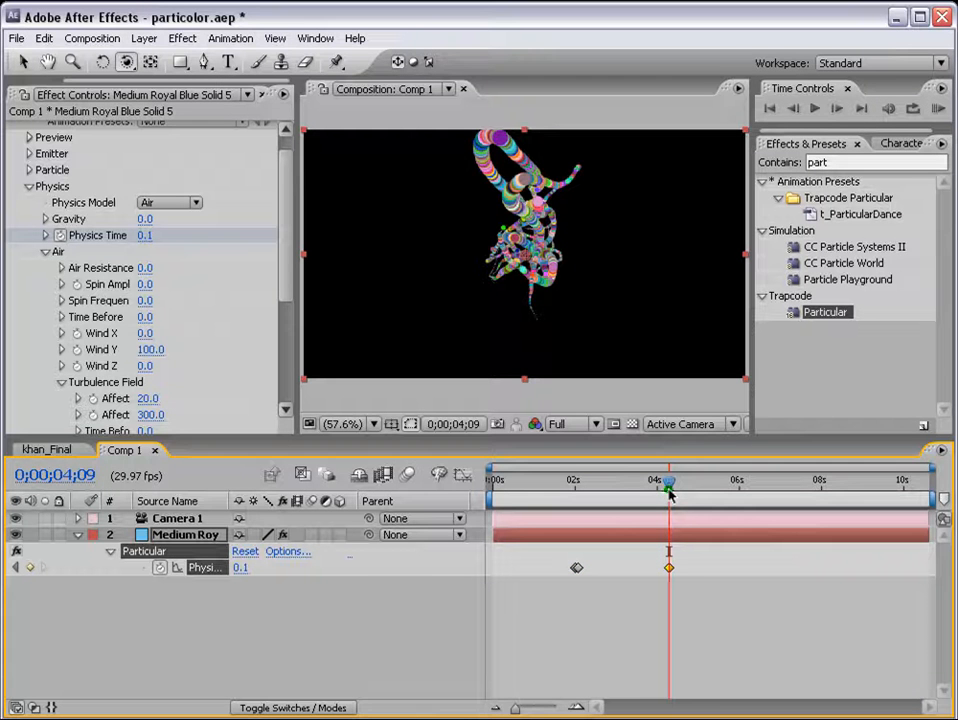
pyautogui.click(837, 108)
pyautogui.click(837, 108)
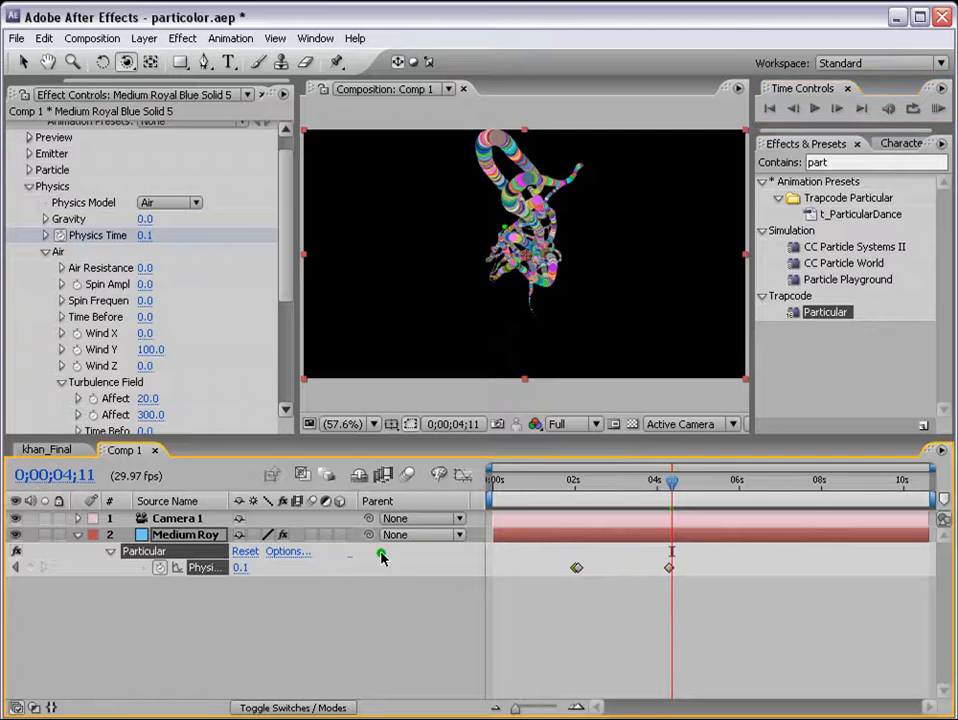
pyautogui.hotkey('ctrl', 'z')
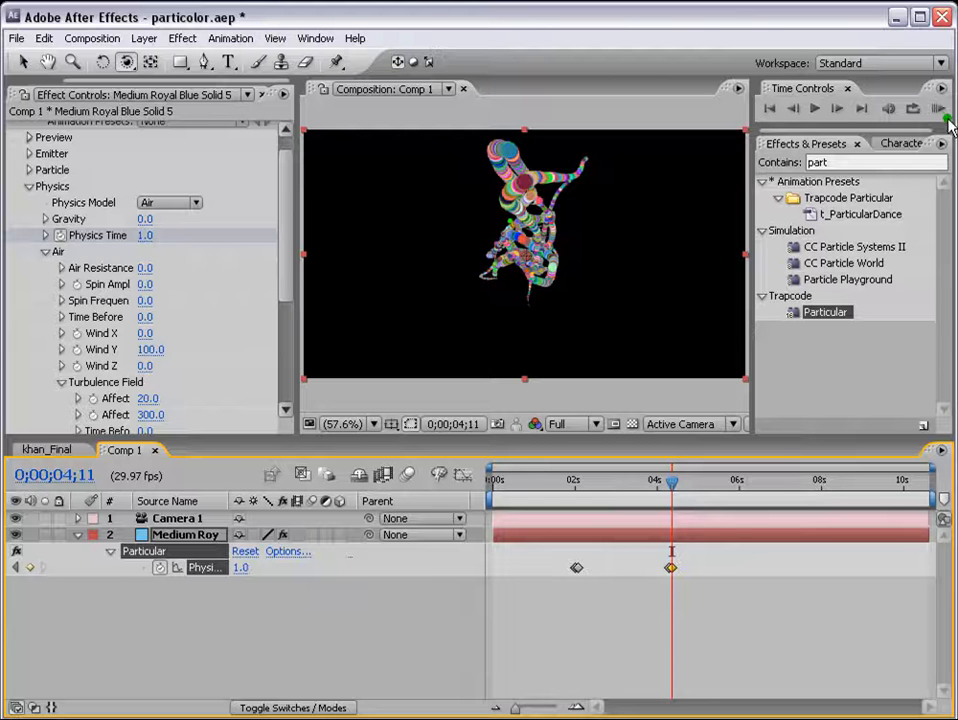
# Preview the strands slowing down and speeding up again across the Physics Time keyframes.
pyautogui.click(937, 110)
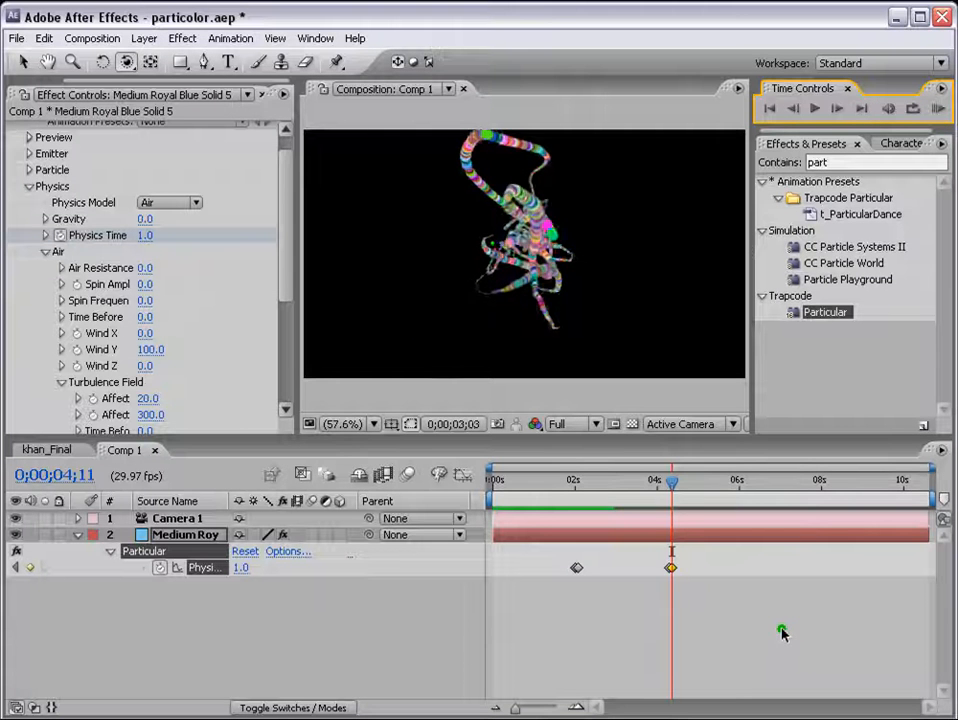
pyautogui.click(941, 111)
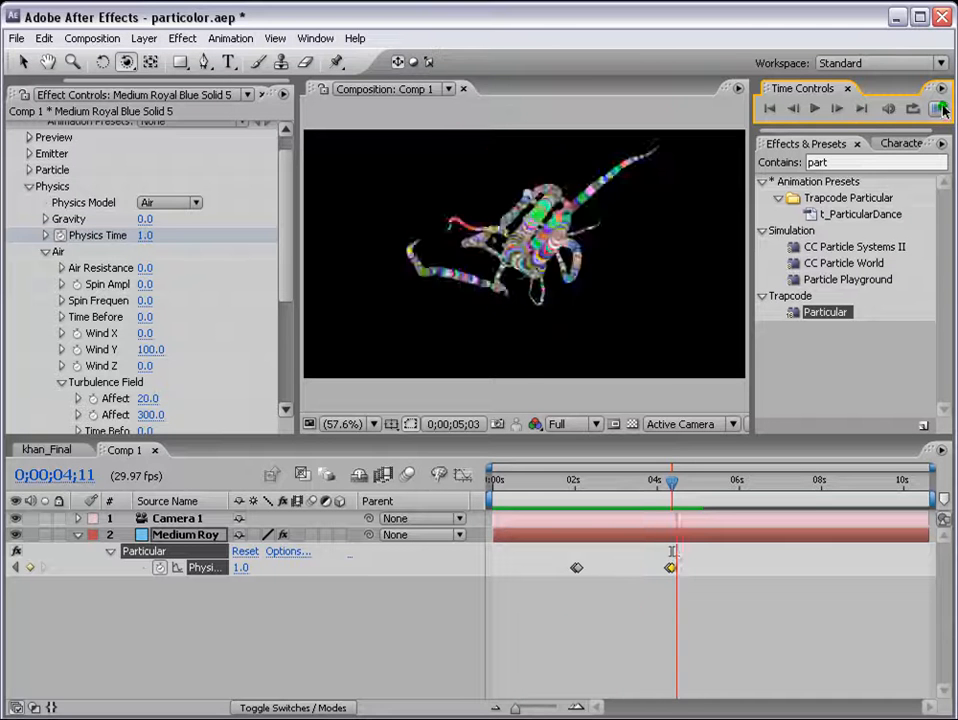
pyautogui.click(943, 109)
# Copy the 1.0 Physics Time keyframe to 0;00;05;16 and the slow keyframe to 0;00;05;21 for a second slowdown.
pyautogui.moveTo(298, 136); pyautogui.dragTo(190, 136)
pyautogui.moveTo(688, 484); pyautogui.dragTo(738, 484)
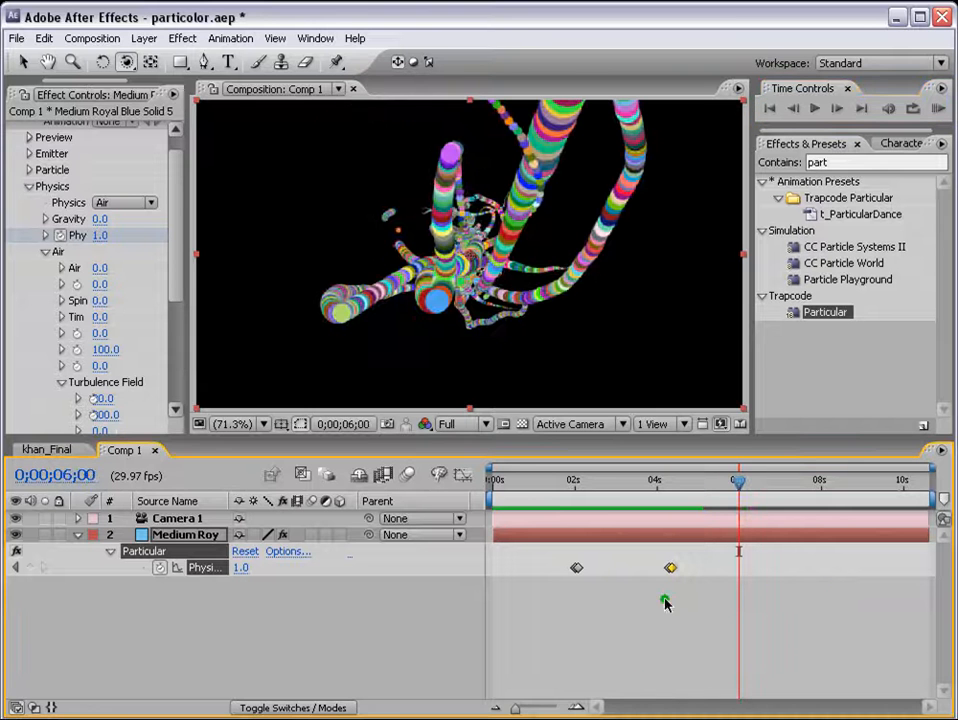
pyautogui.moveTo(738, 484); pyautogui.dragTo(720, 484)
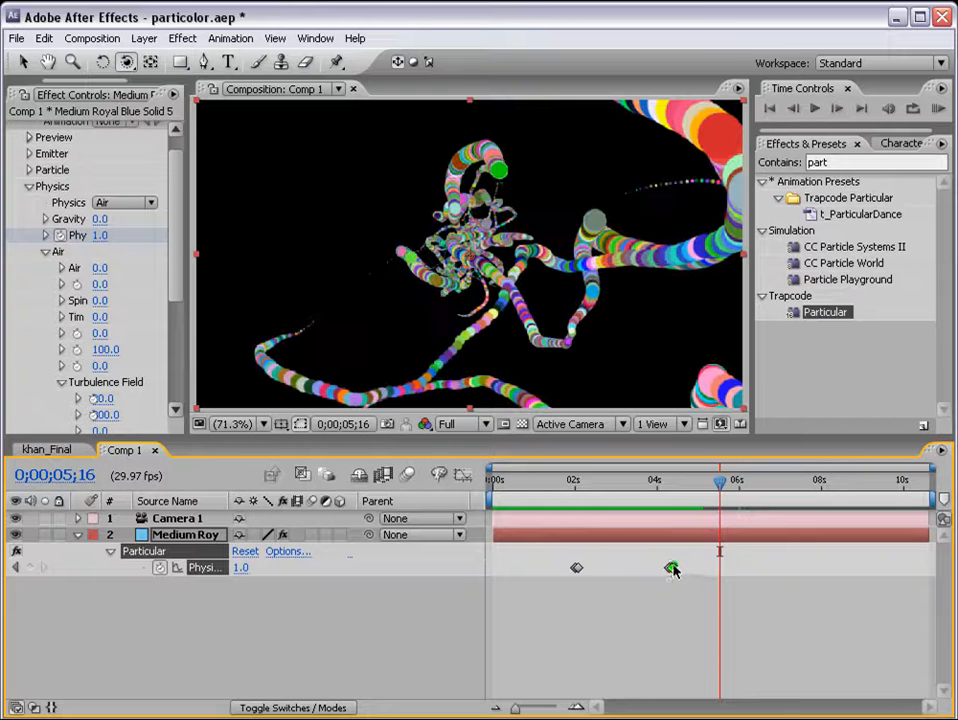
pyautogui.hotkey('ctrl', 'v')
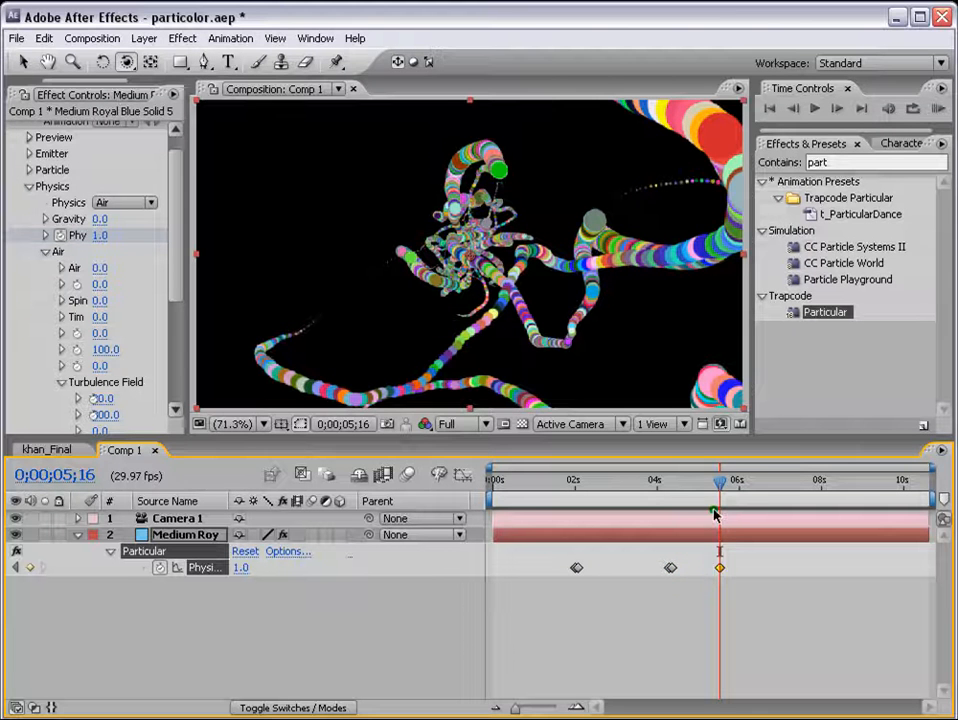
pyautogui.click(668, 569)
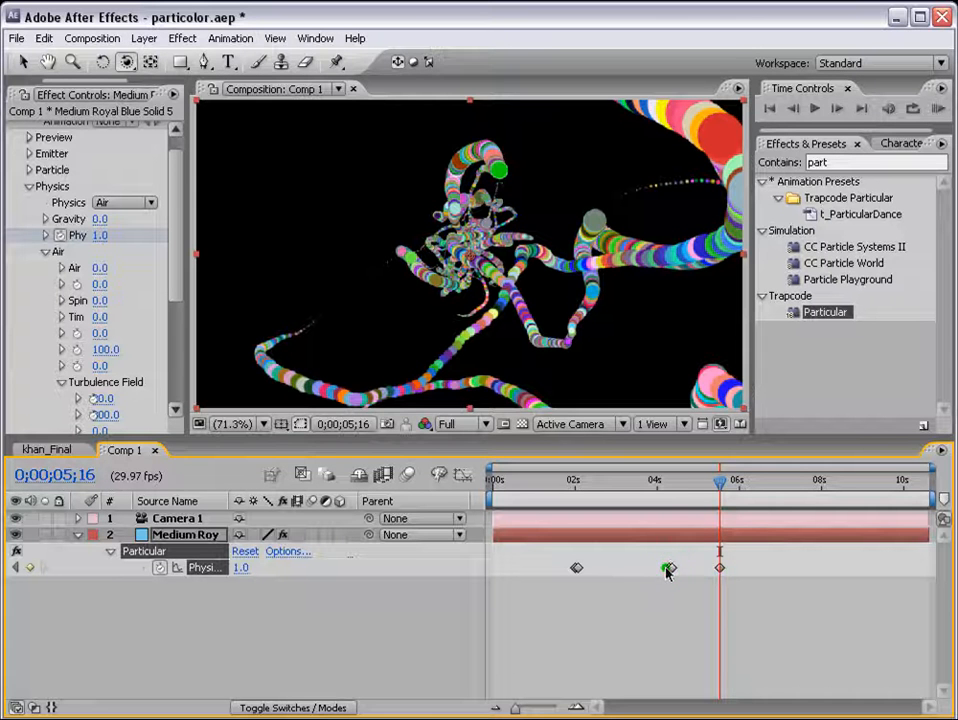
pyautogui.click(669, 485)
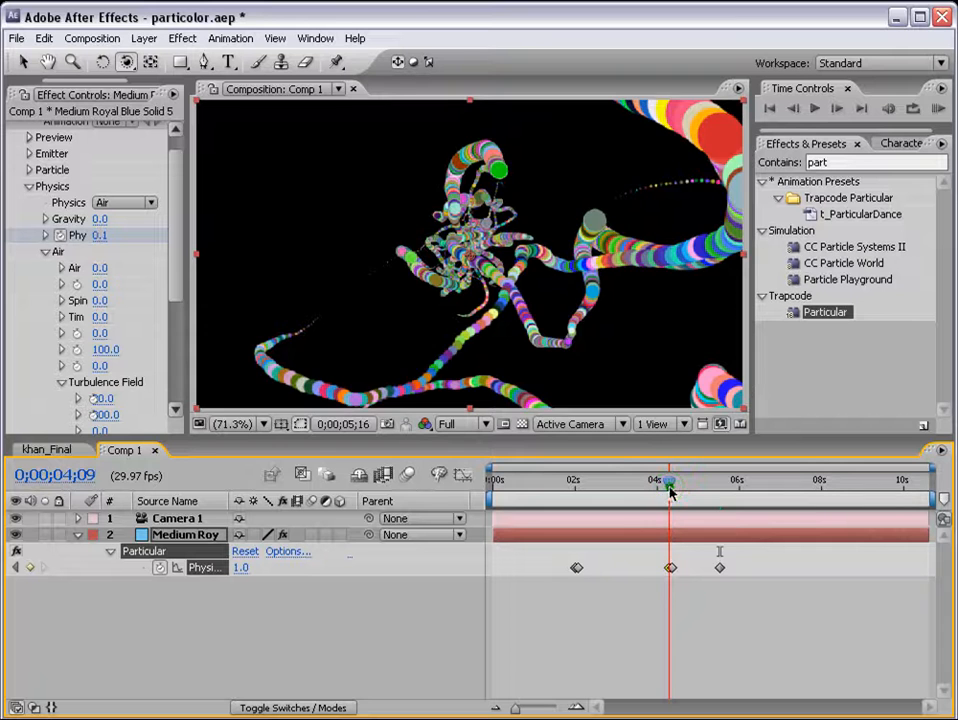
pyautogui.moveTo(712, 483); pyautogui.dragTo(727, 483)
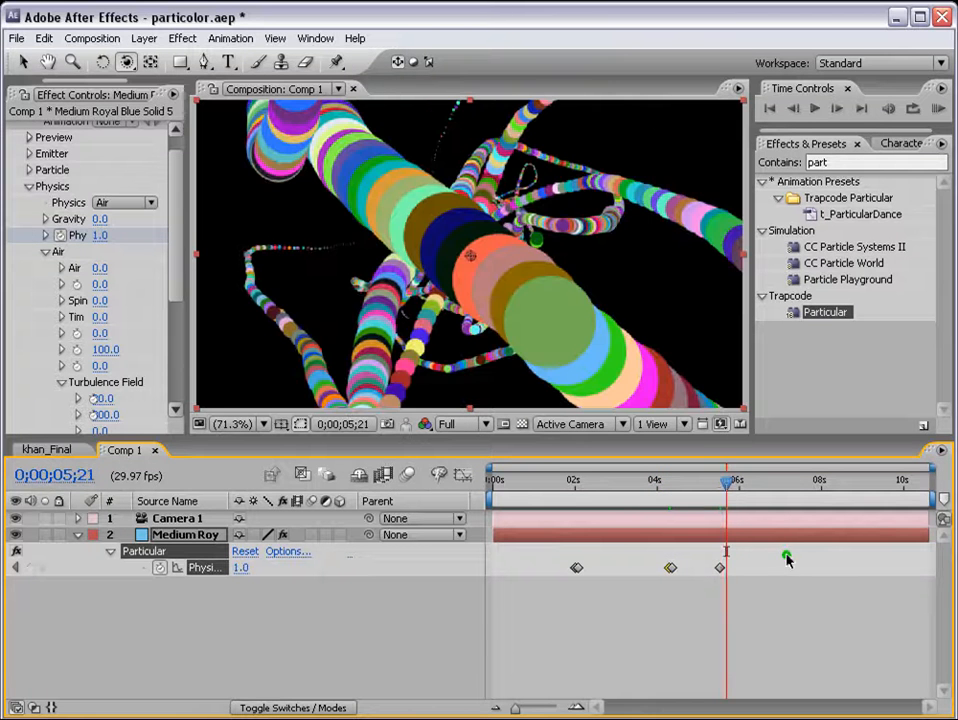
pyautogui.hotkey('ctrl', 'v')
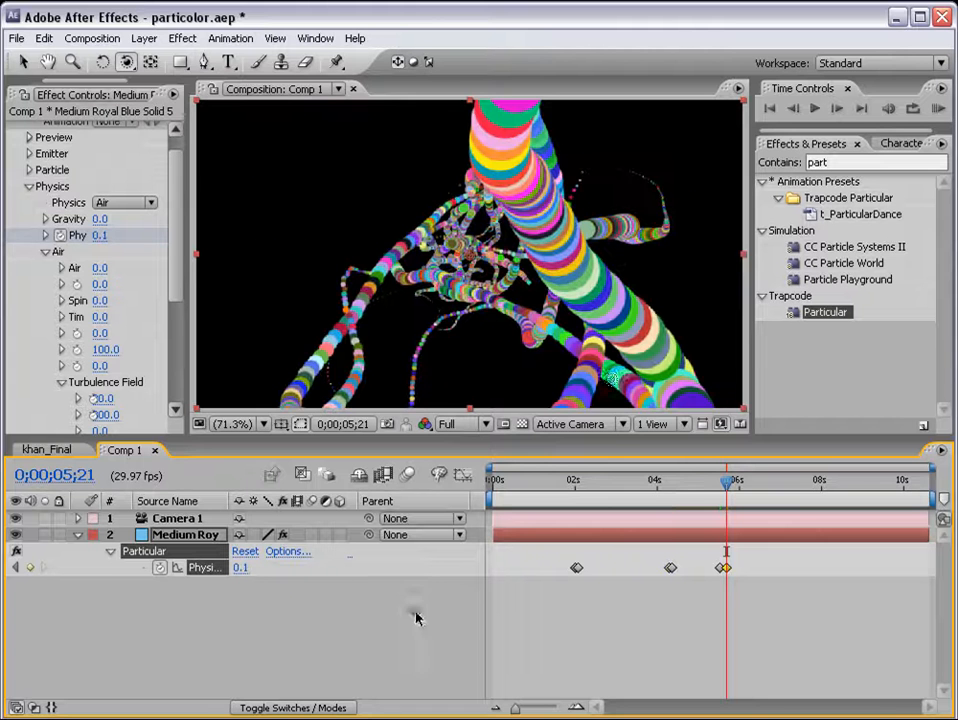
# Preview the animation through the second slowdown up to about 7 seconds.
pyautogui.moveTo(735, 485); pyautogui.dragTo(800, 494)
pyautogui.click(941, 108)
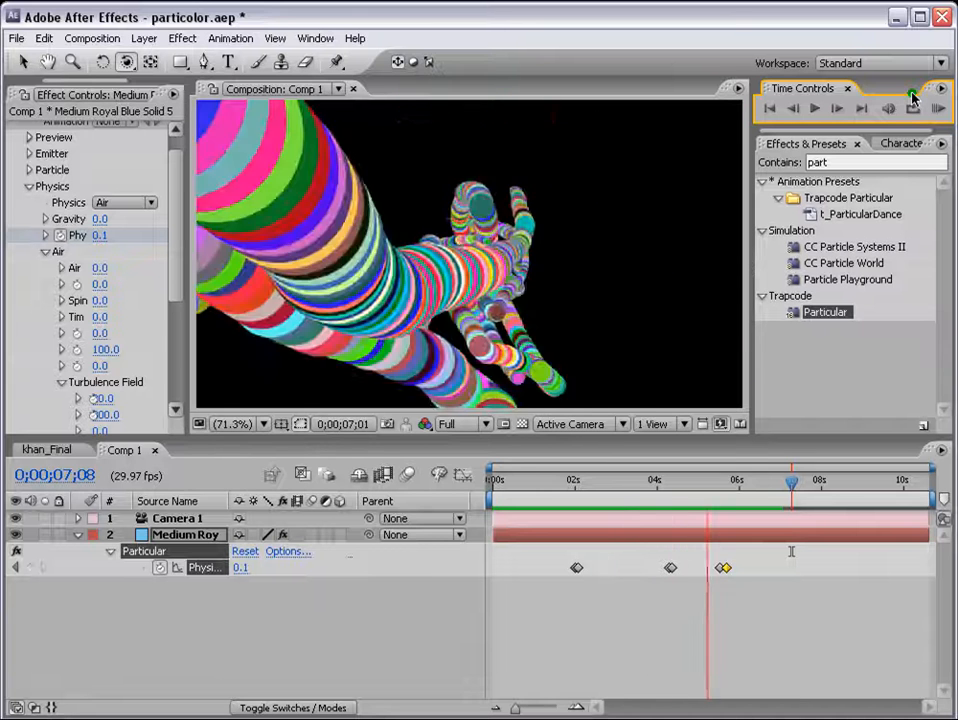
pyautogui.click(628, 536)
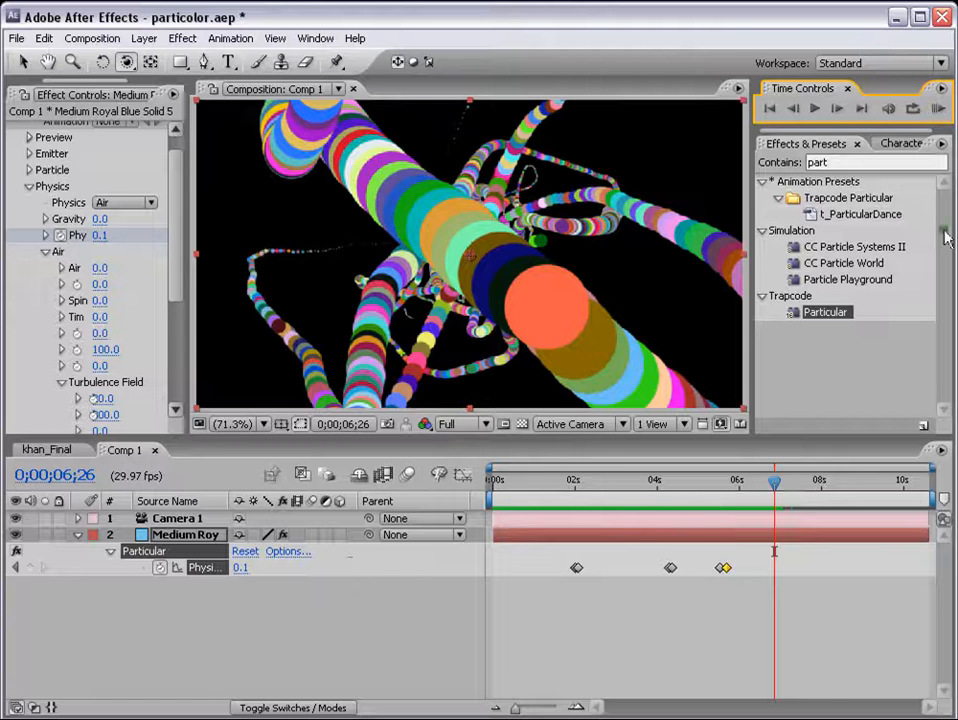
pyautogui.click(938, 108)
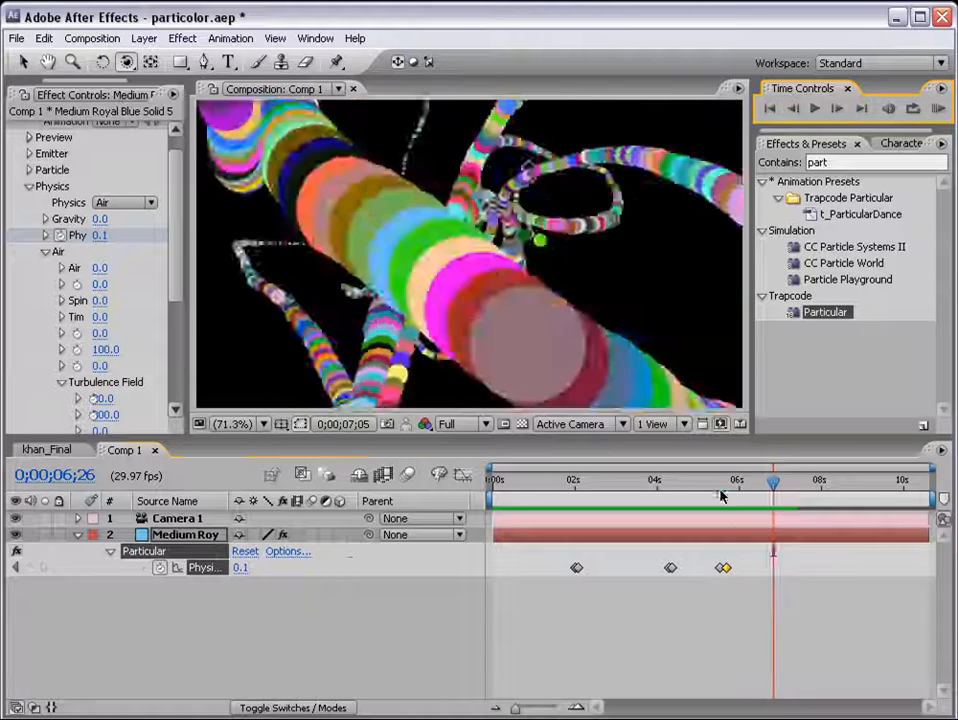
# Examine the strands' shapes frame by frame around 5 seconds, before the second slowdown.
pyautogui.click(680, 483)
pyautogui.moveTo(680, 483); pyautogui.dragTo(697, 481)
pyautogui.click(703, 482)
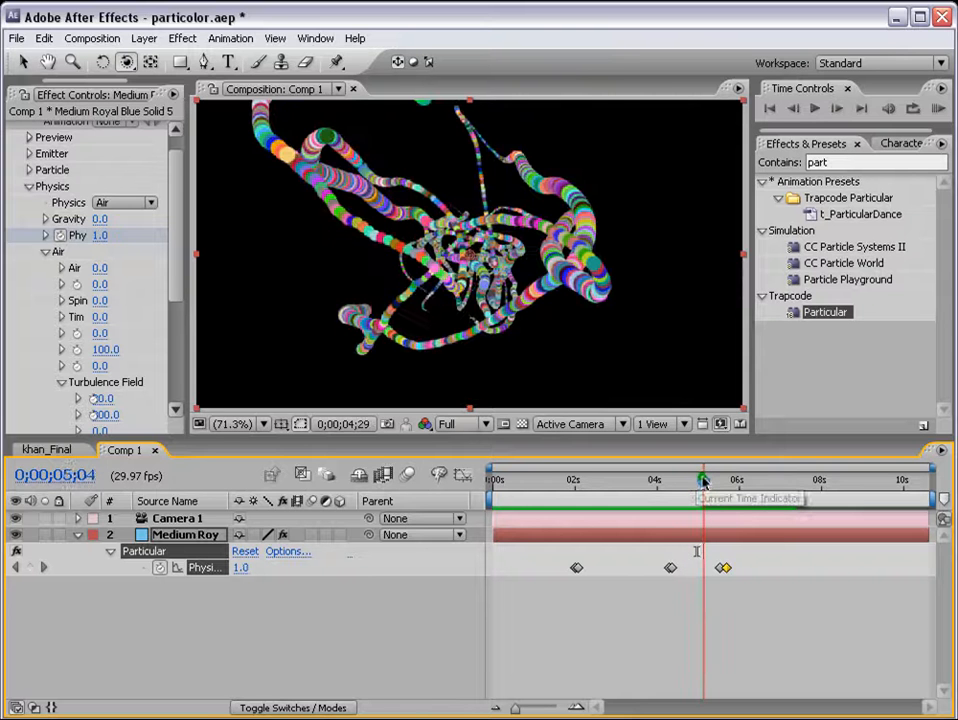
pyautogui.moveTo(703, 482); pyautogui.dragTo(699, 482)
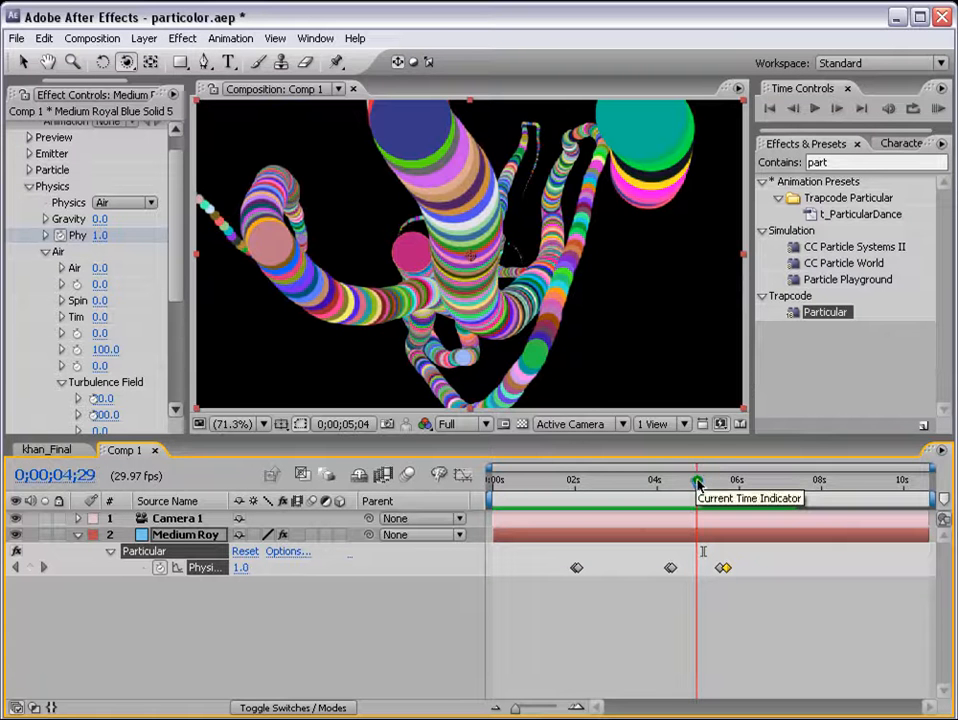
pyautogui.click(708, 483)
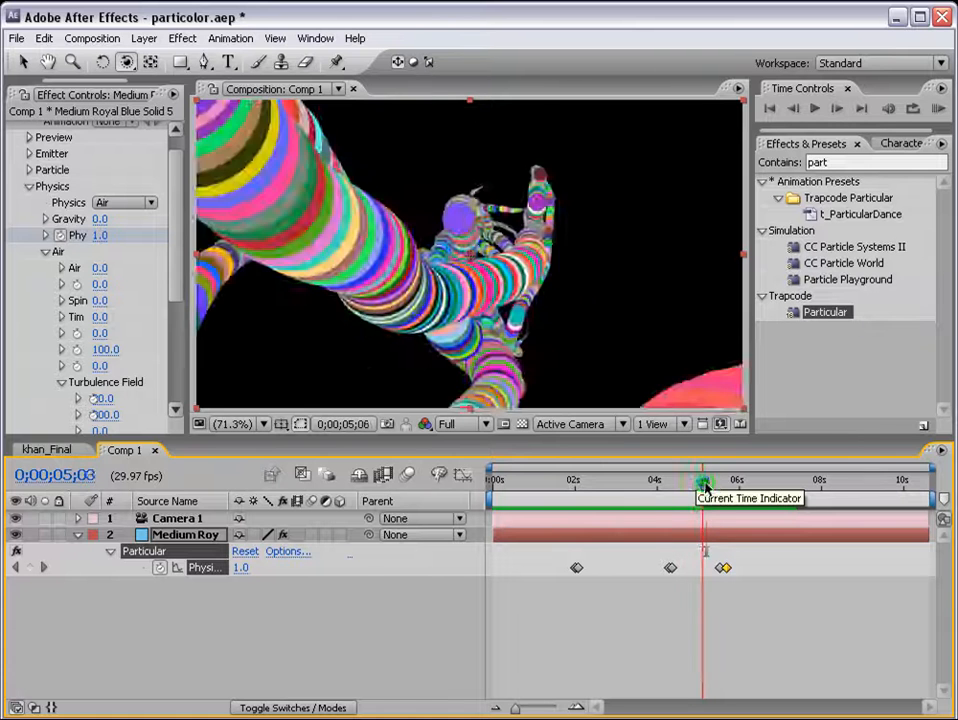
# Move the last pair of Physics Time keyframes earlier so the second slowdown begins at 0;00;04;27.
pyautogui.click(700, 484)
pyautogui.moveTo(700, 486); pyautogui.dragTo(697, 490)
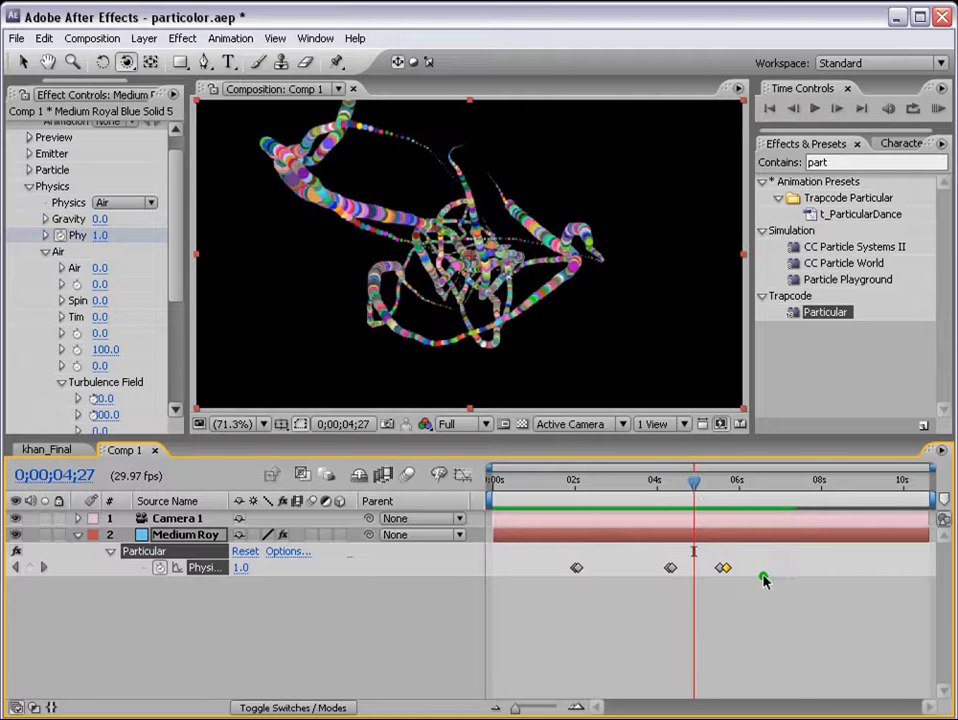
pyautogui.moveTo(725, 570); pyautogui.dragTo(708, 572)
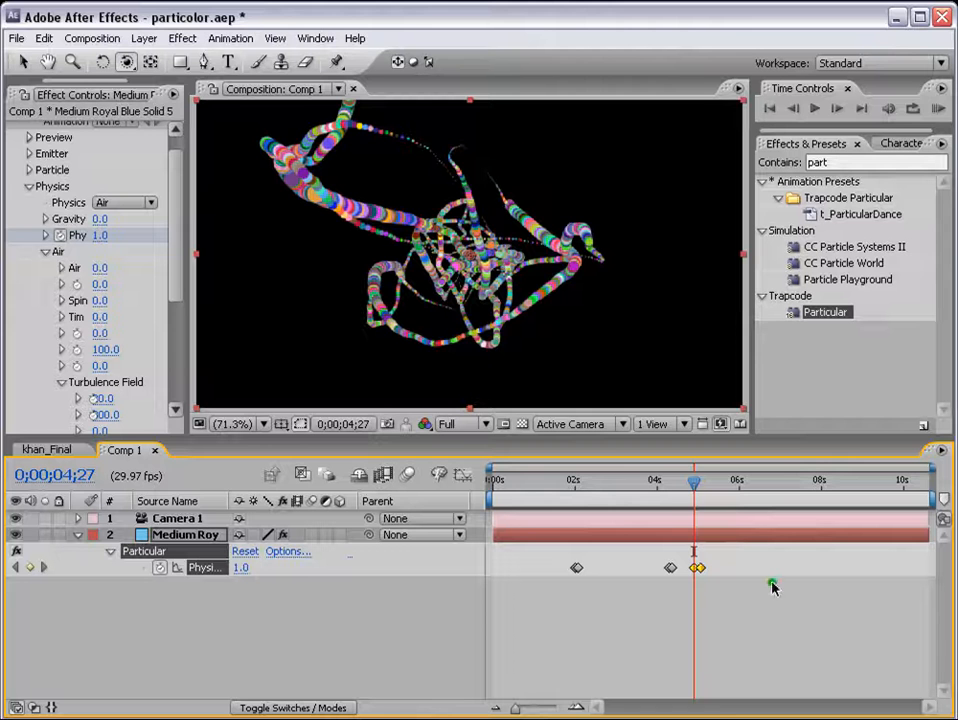
pyautogui.click(699, 478)
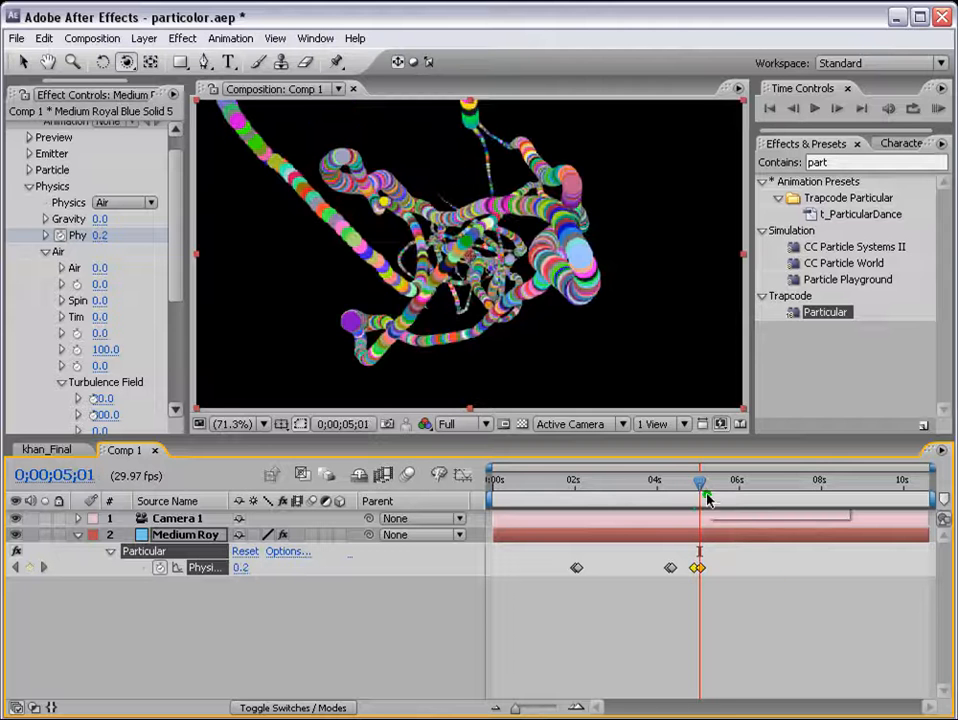
# Preview the animation from the start through the earlier second slowdown to about 6 seconds.
pyautogui.click(938, 108)
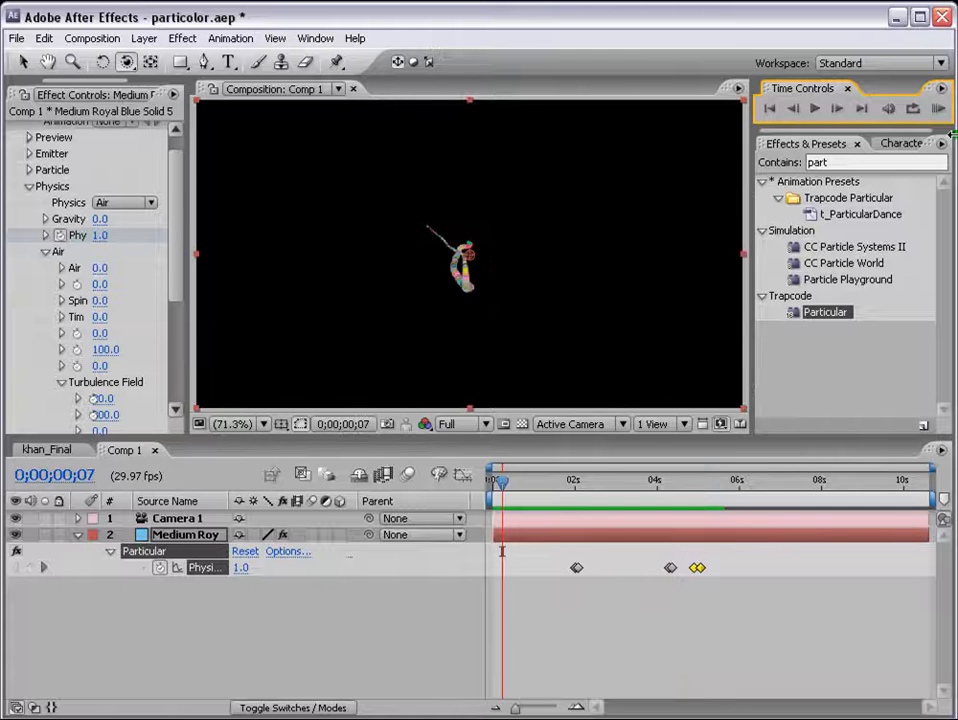
pyautogui.click(939, 106)
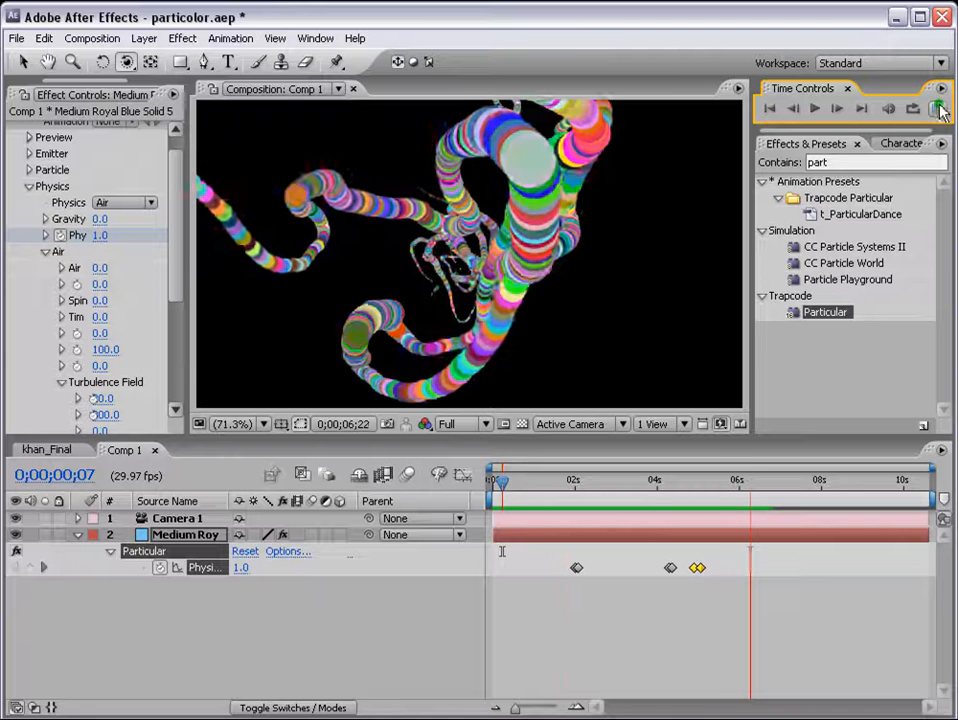
pyautogui.click(940, 108)
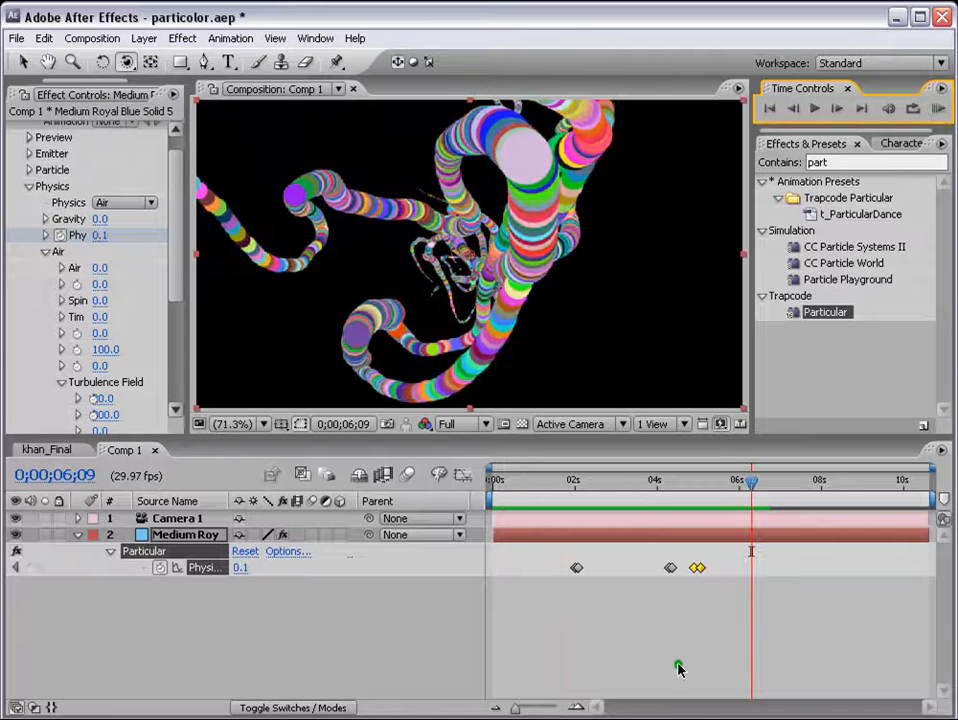
pyautogui.click(748, 484)
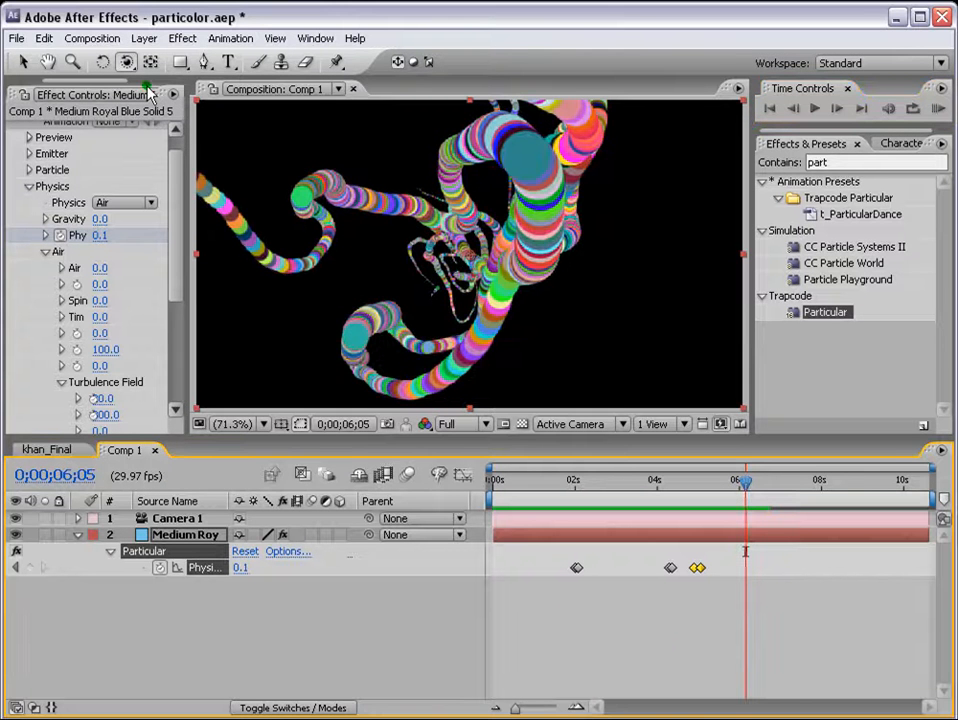
# Create a white 800 x 450 solid layer and place it beneath the particle layer as the background.
pyautogui.click(144, 38)
pyautogui.moveTo(160, 58)
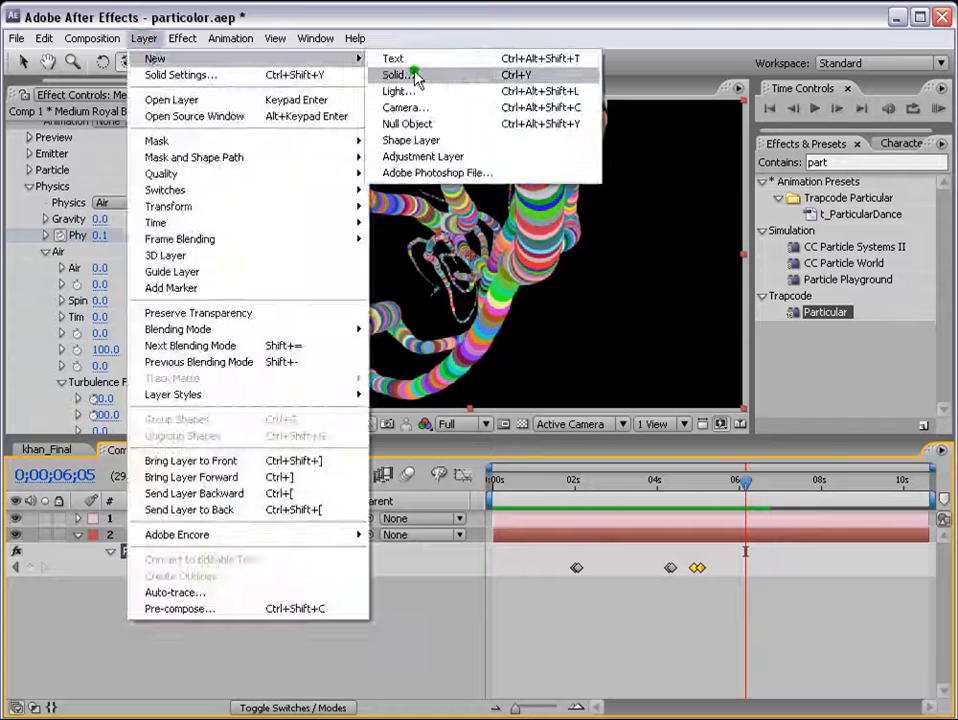
pyautogui.press('Return')
pyautogui.click(552, 479)
pyautogui.click(398, 449)
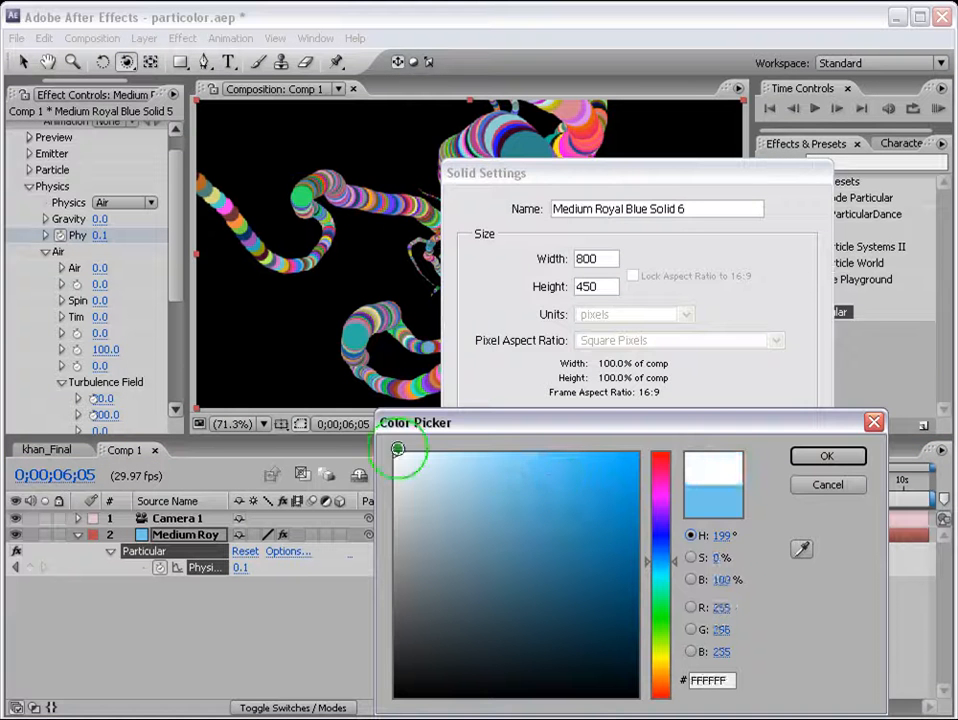
pyautogui.click(843, 458)
pyautogui.click(643, 524)
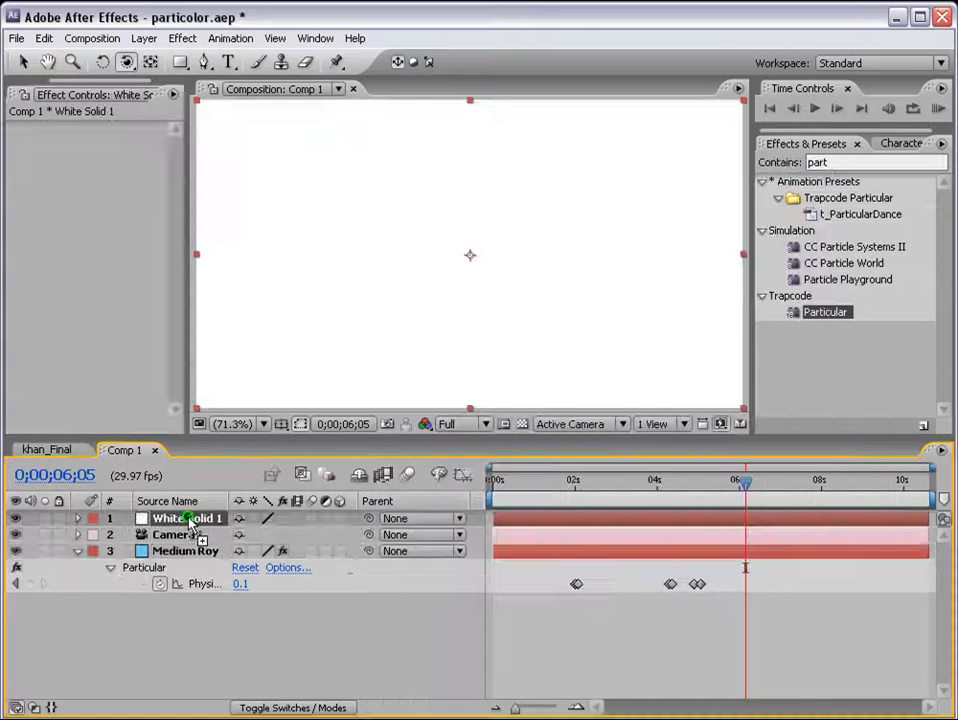
pyautogui.moveTo(192, 519); pyautogui.dragTo(500, 580)
# Apply the Ramp effect to the white solid and set its start colour to yellow-green.
pyautogui.click(839, 161)
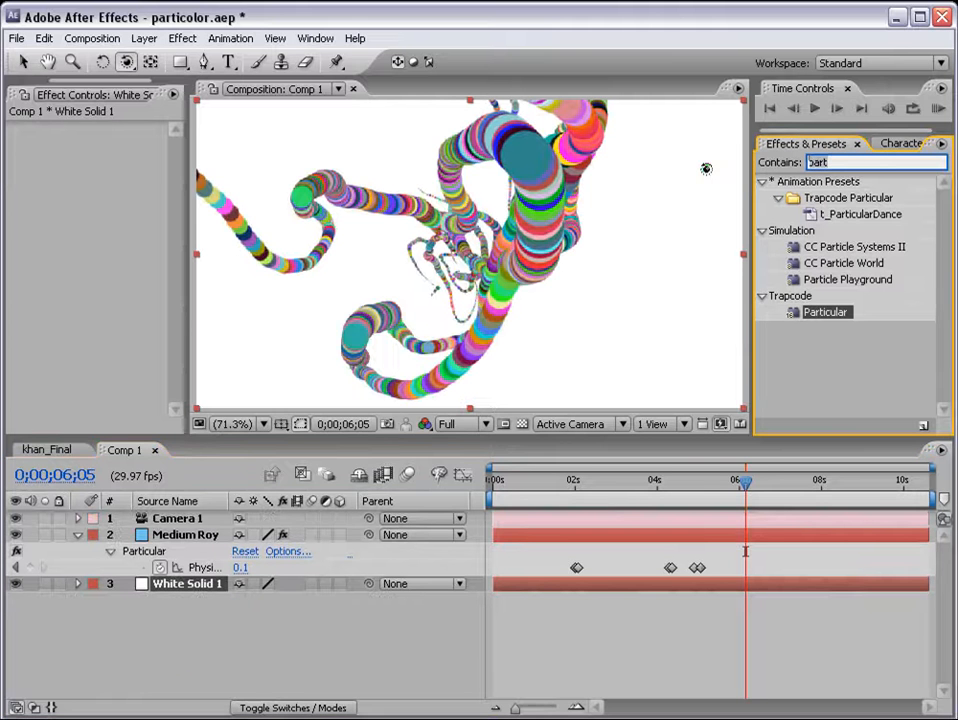
pyautogui.write('ramp')
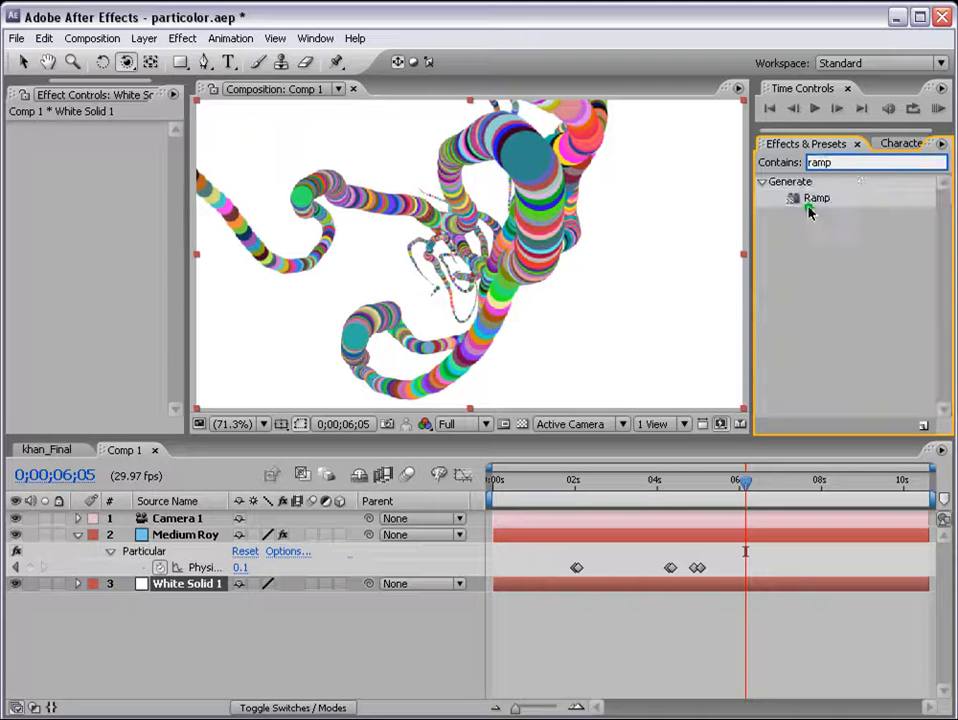
pyautogui.doubleClick(812, 200)
pyautogui.click(103, 178)
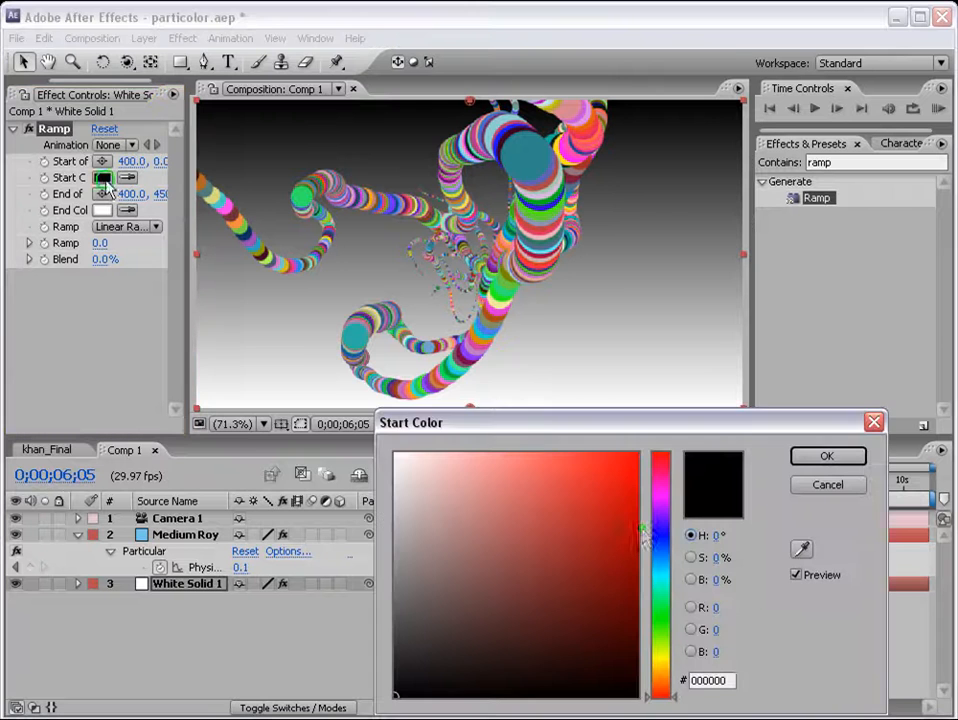
pyautogui.moveTo(644, 545); pyautogui.dragTo(671, 648)
pyautogui.click(803, 461)
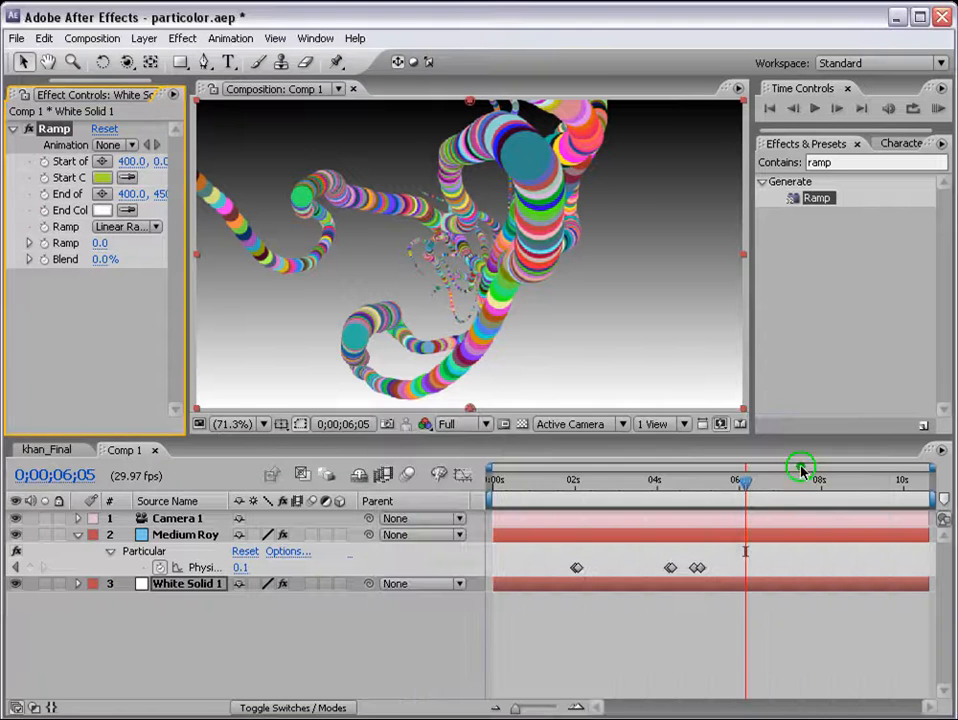
# Move the ramp's start point to about the centre of the frame and set the ramp shape to Radial Ramp.
pyautogui.moveTo(468, 108); pyautogui.dragTo(468, 262)
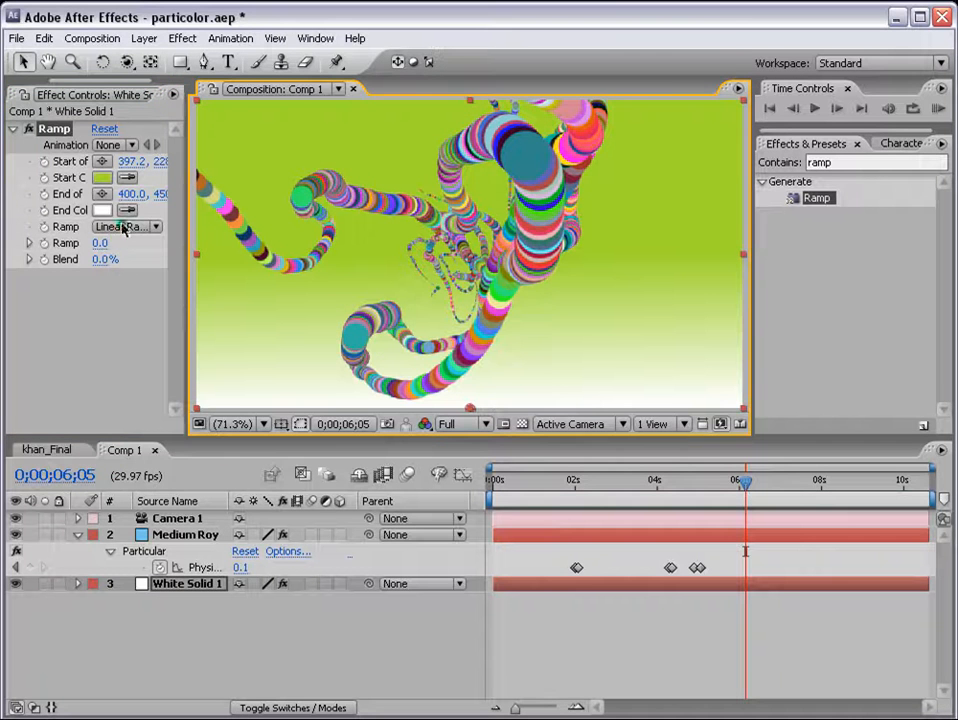
pyautogui.click(125, 227)
pyautogui.click(140, 246)
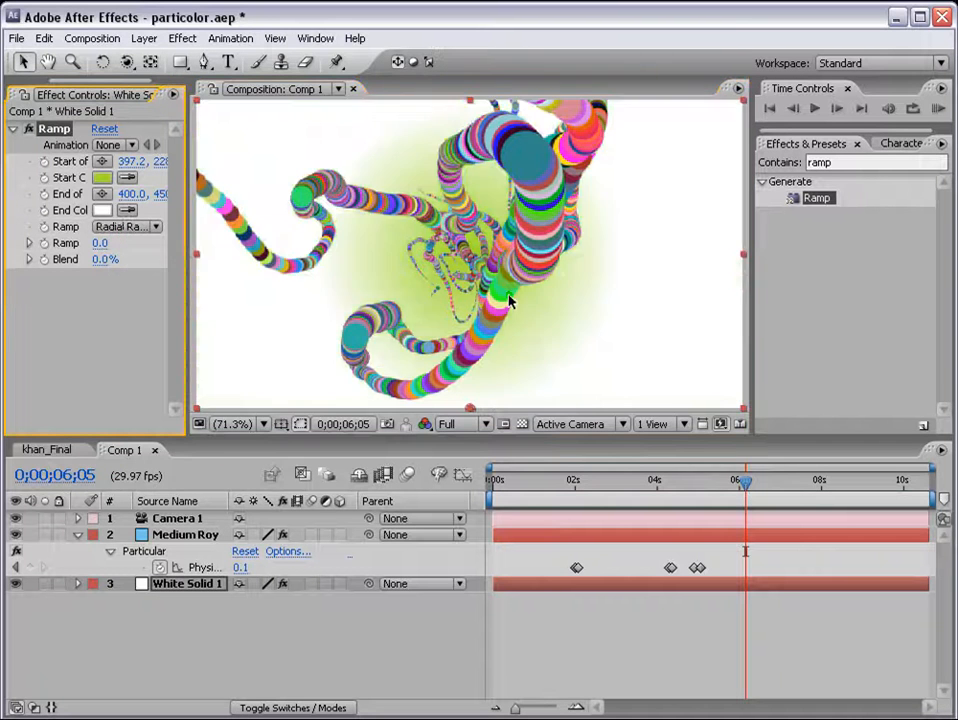
# Widen the radial ramp by placing its end point just outside the frame at about x 838 and fine-tuning the start point to about x 393.
pyautogui.press(',')
pyautogui.moveTo(470, 368); pyautogui.dragTo(676, 254)
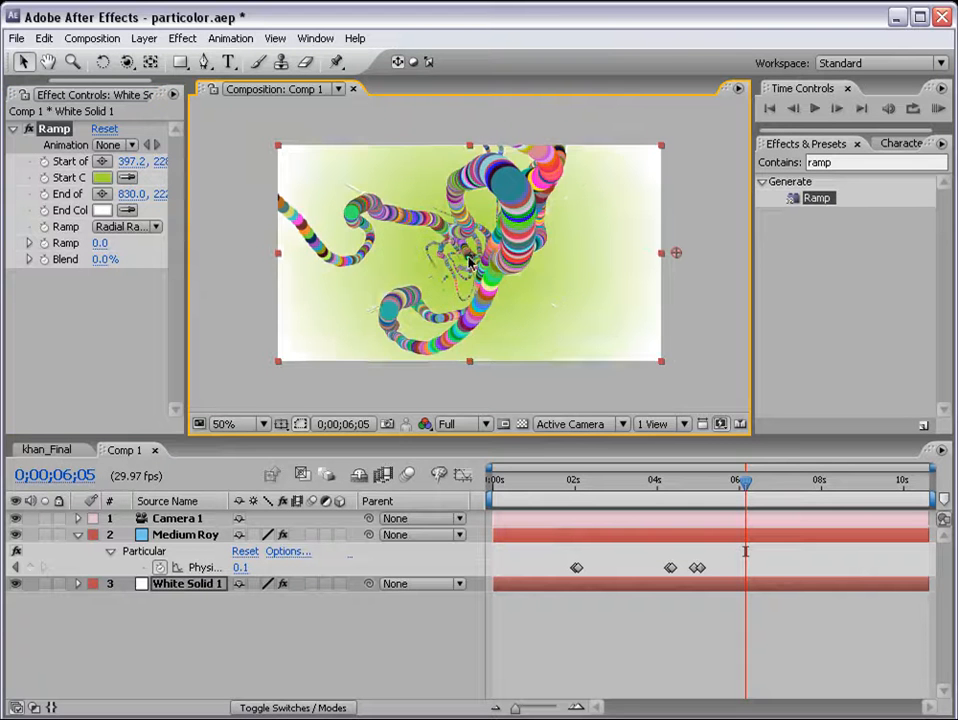
pyautogui.moveTo(469, 258); pyautogui.dragTo(469, 256)
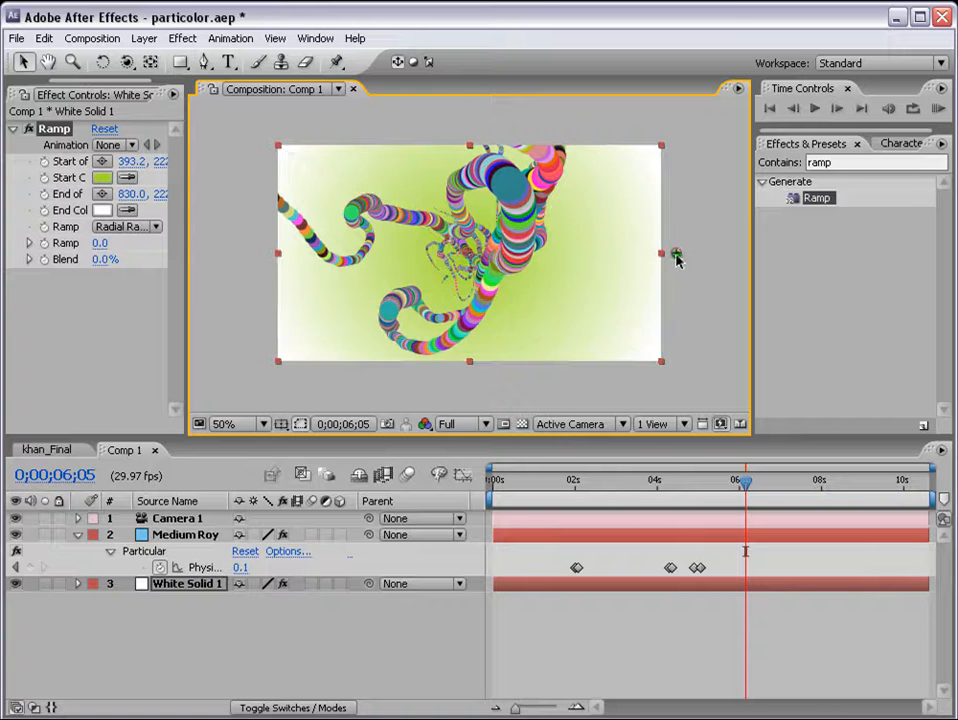
pyautogui.moveTo(676, 254)
pyautogui.mouseDown()
pyautogui.moveTo(626, 335)
pyautogui.moveTo(575, 313)
pyautogui.moveTo(594, 242)
pyautogui.moveTo(678, 257)
pyautogui.mouseUp()
pyautogui.press('.')
# Reveal the camera's property groups and the particle layer's keyframes, and go to the first slowdown at 0;00;02;00.
pyautogui.click(771, 486)
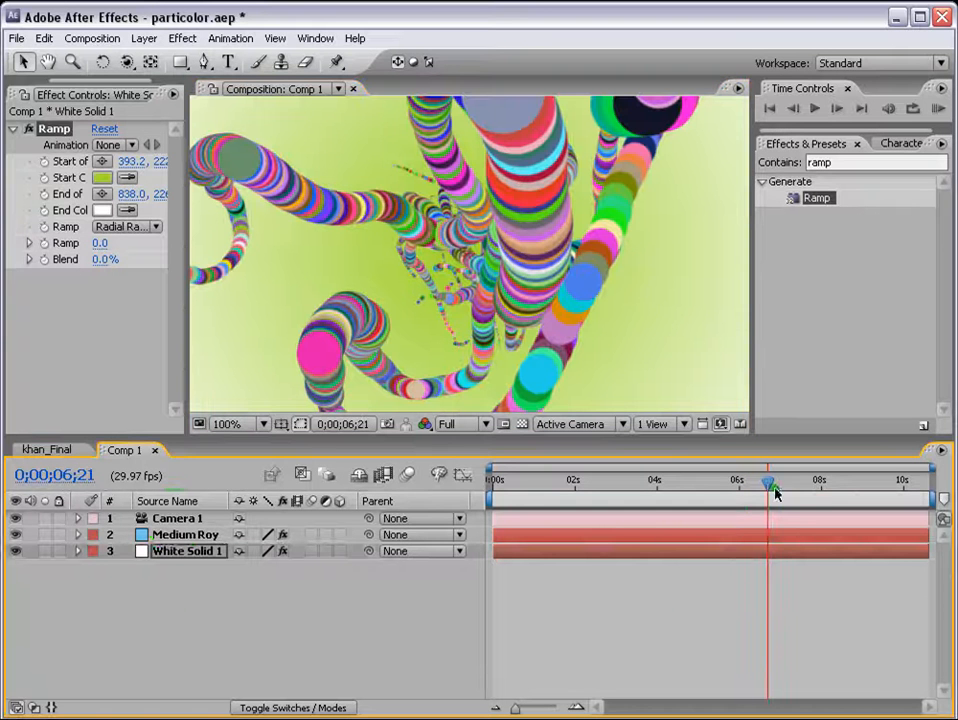
pyautogui.click(177, 519)
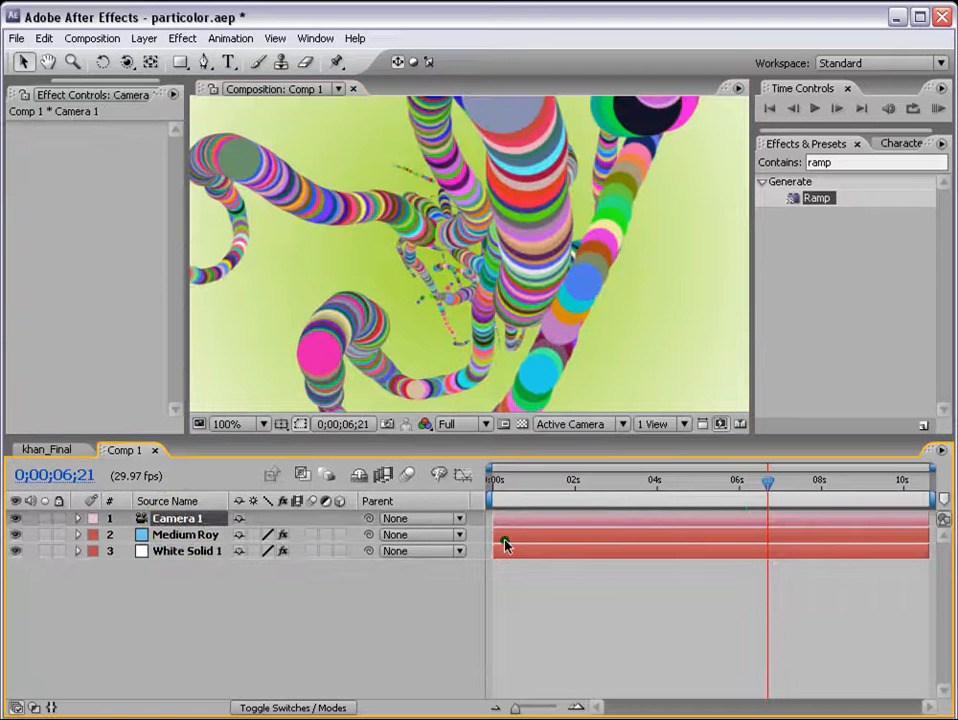
pyautogui.click(78, 519)
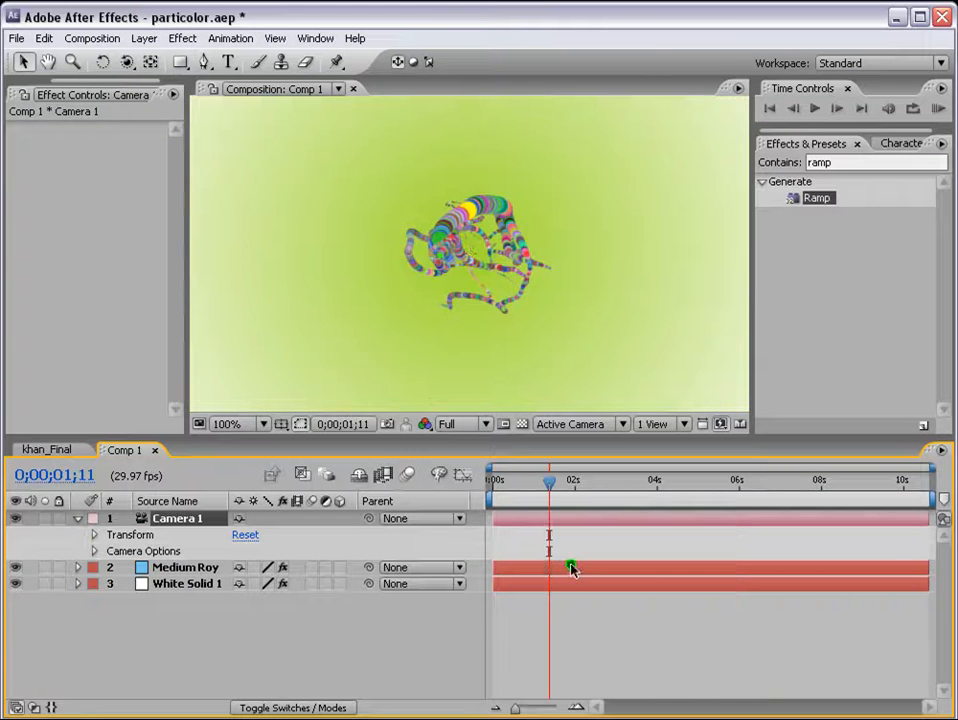
pyautogui.click(573, 567)
pyautogui.press('u')
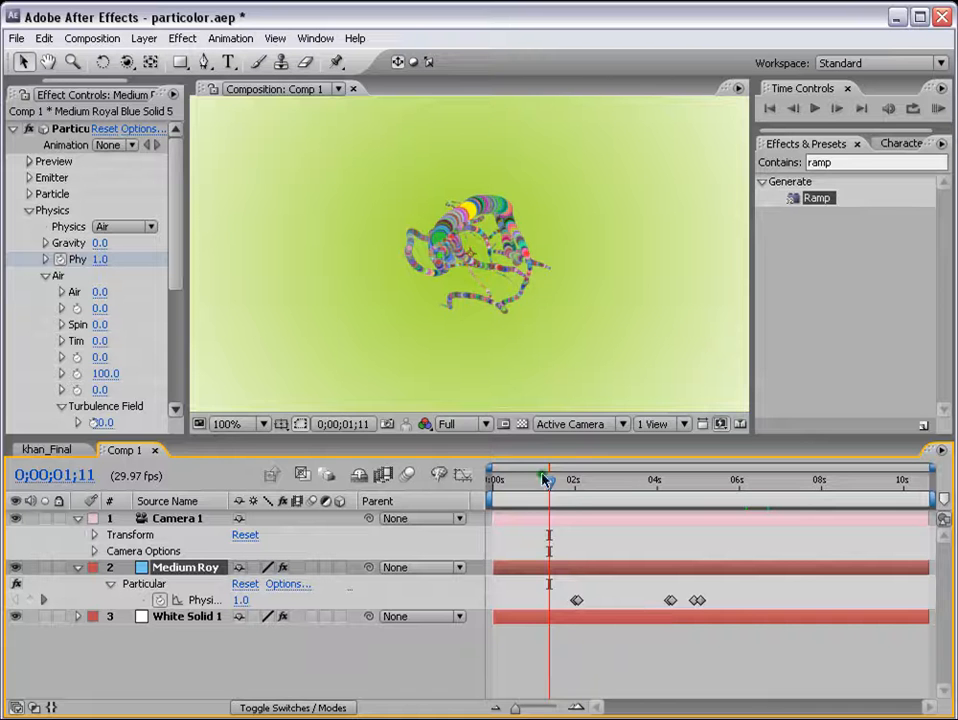
pyautogui.moveTo(549, 484); pyautogui.dragTo(575, 481)
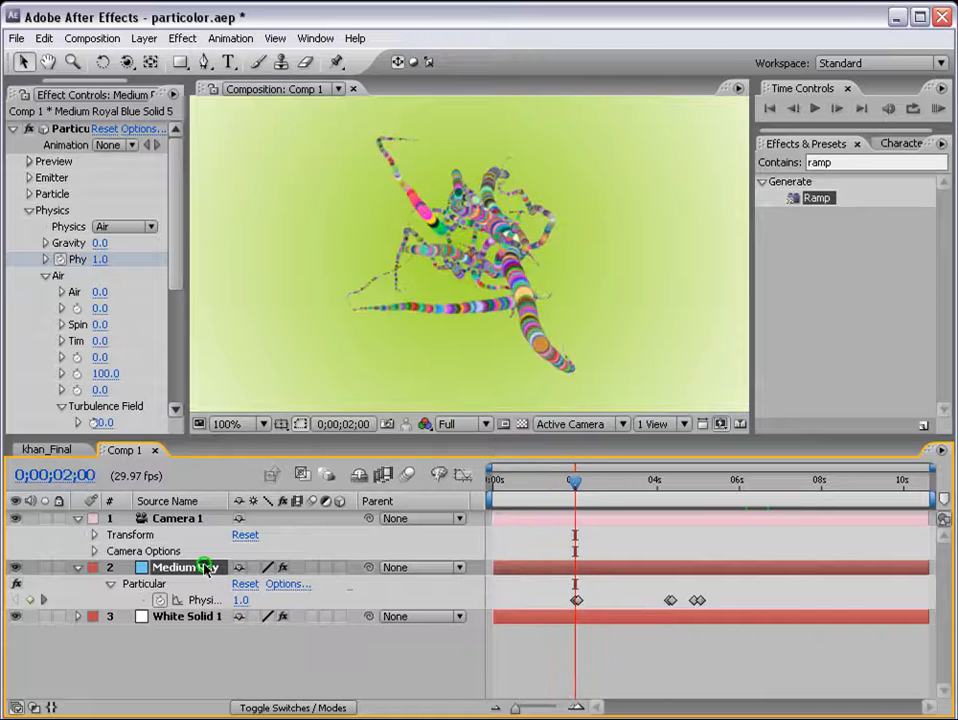
# Rename the particle solid layer to "particles".
pyautogui.press('Return')
pyautogui.write('par')
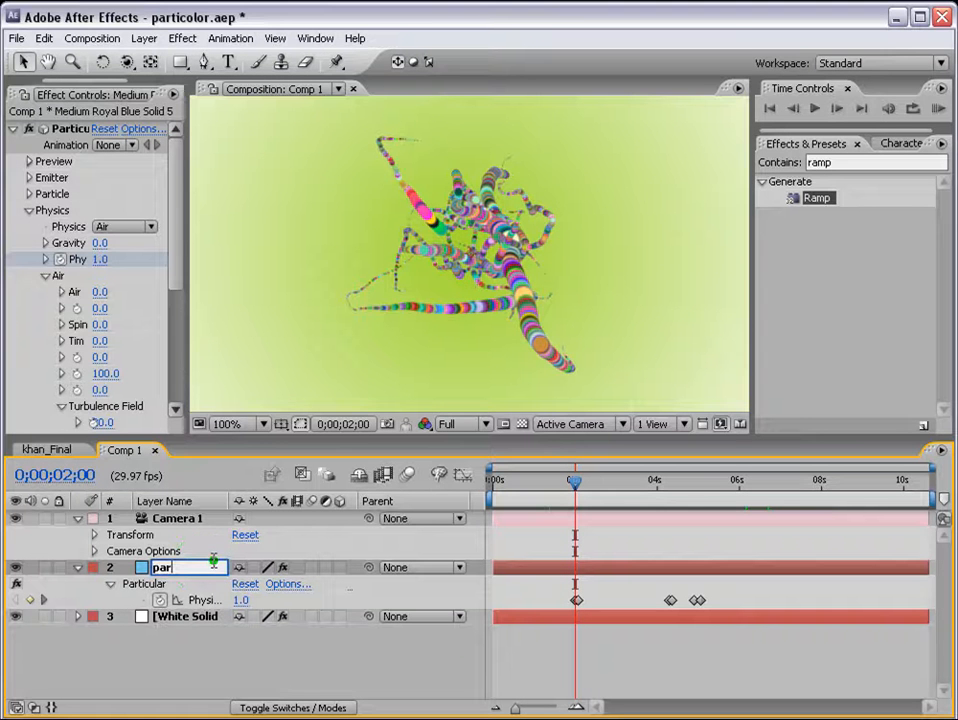
pyautogui.write('ticles')
pyautogui.press('Return')
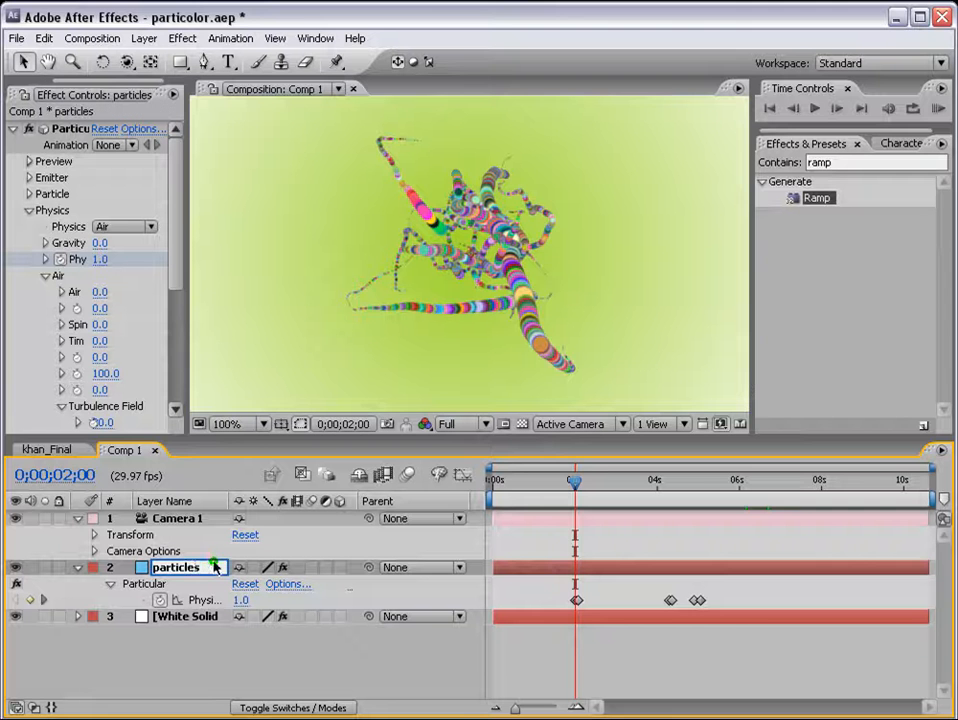
# Set keyframes for Camera 1's Position and Point of Interest at 0;00;05;02, where the second slowdown takes hold.
pyautogui.moveTo(573, 483); pyautogui.dragTo(700, 484)
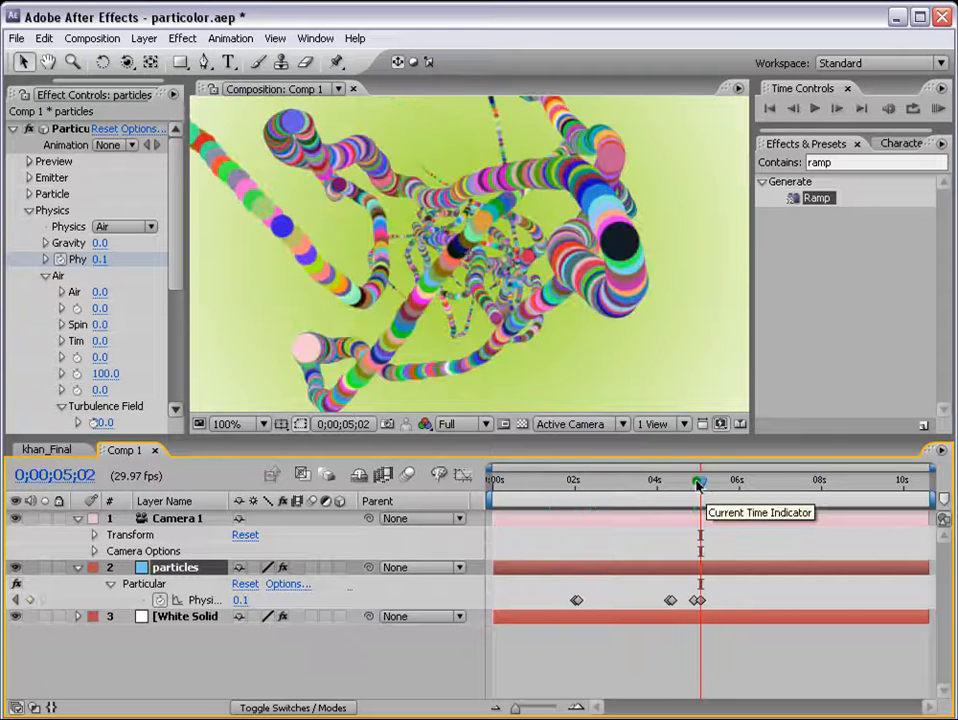
pyautogui.click(160, 518)
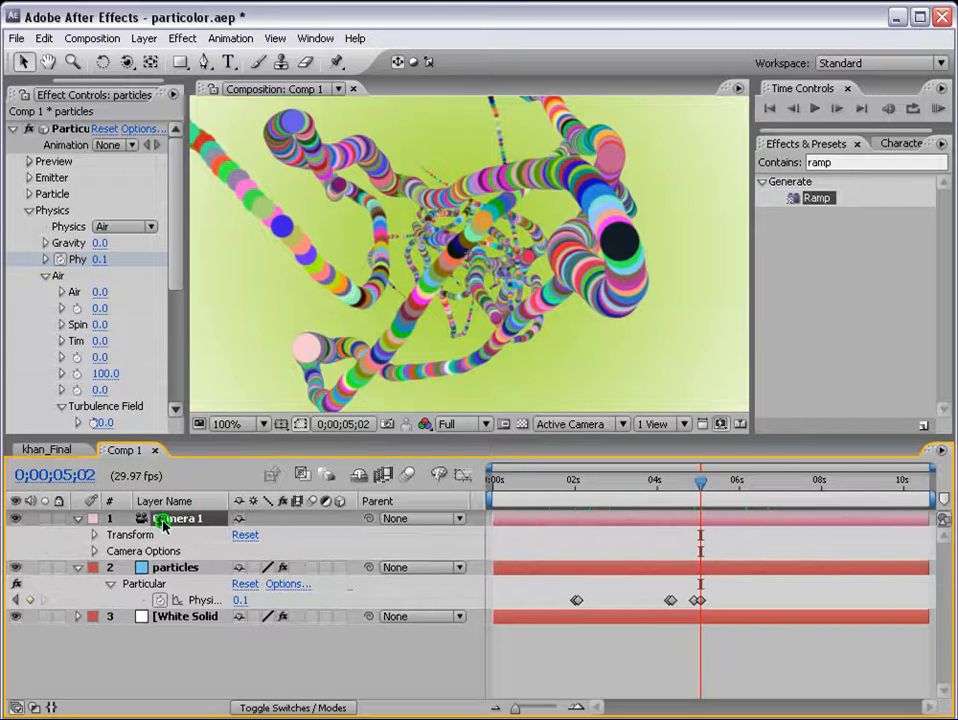
pyautogui.press('p')
pyautogui.click(80, 519)
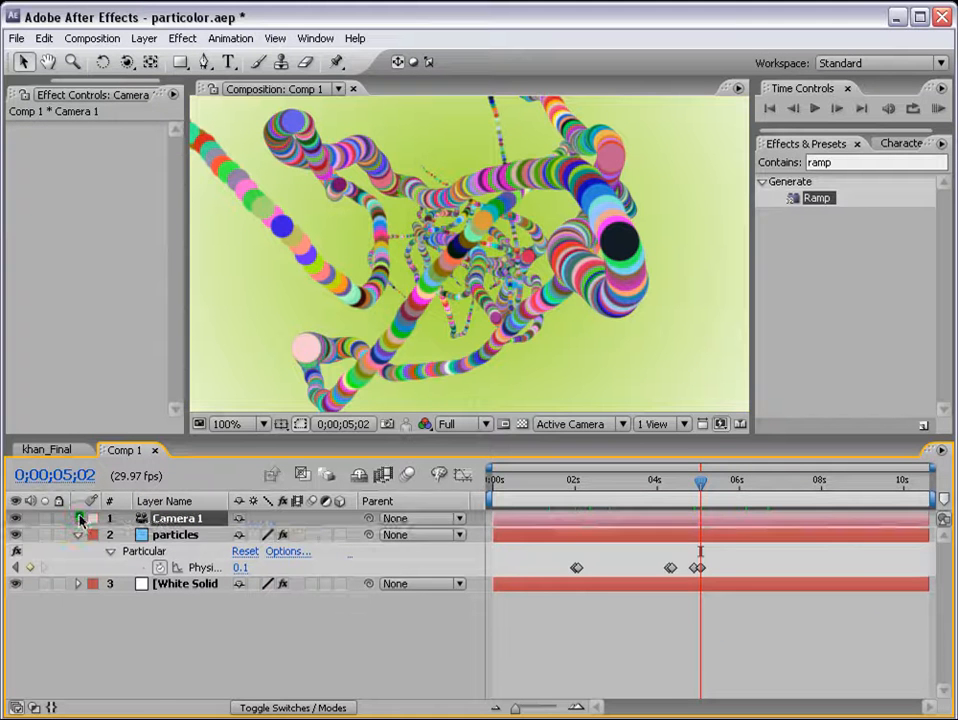
pyautogui.click(80, 519)
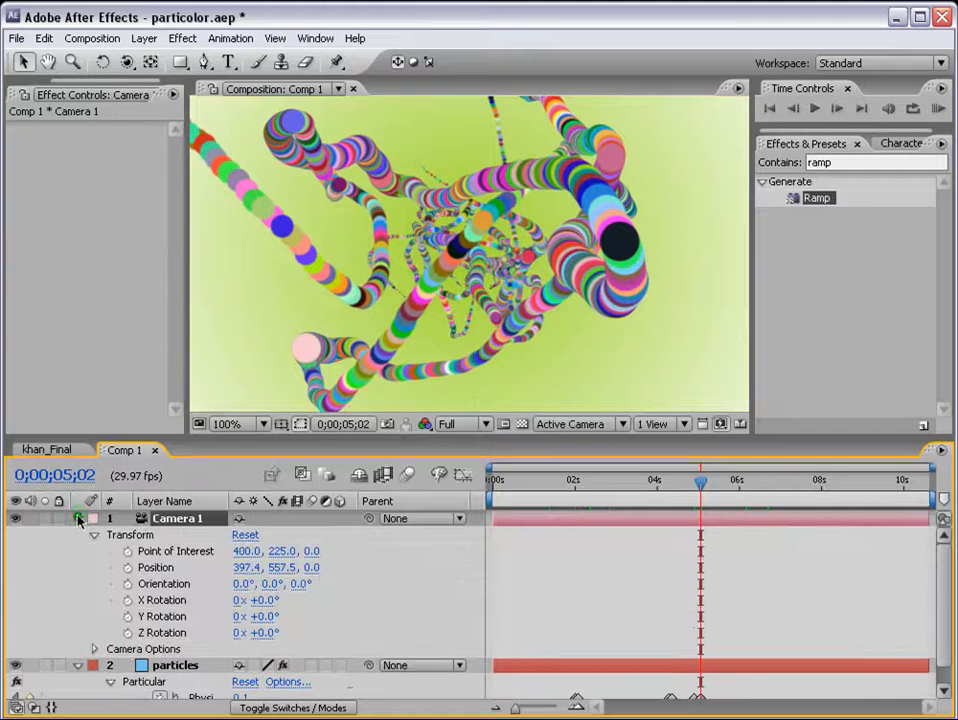
pyautogui.click(127, 567)
pyautogui.click(127, 551)
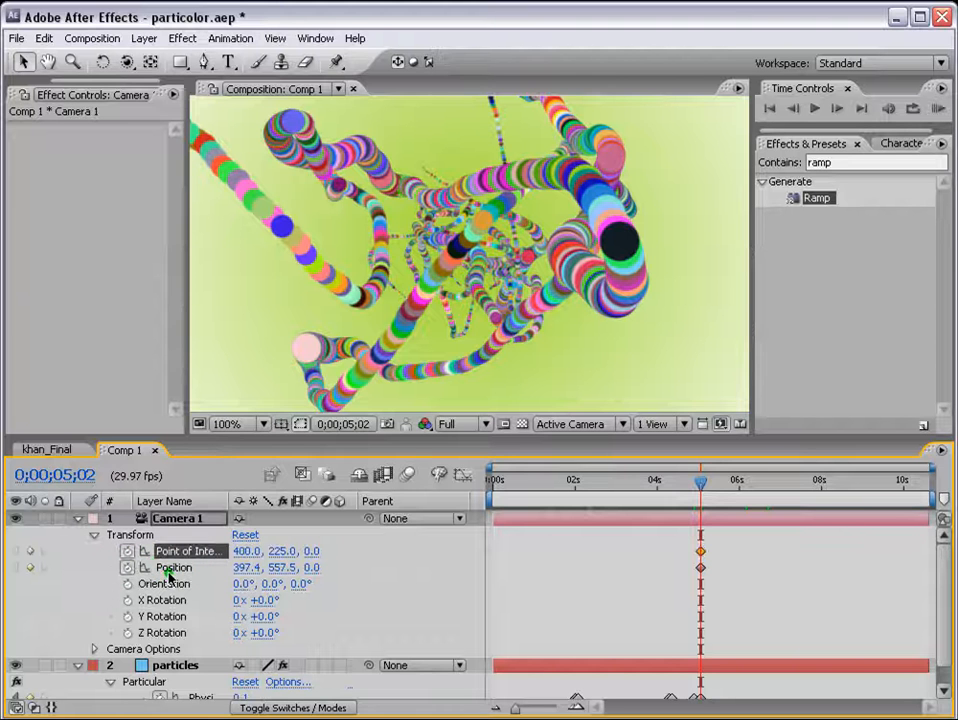
# Copy the last 0.1 Physics Time keyframe to 0;00;07;17 to mark the end of the second slowdown.
pyautogui.scroll(-1, 747, 519)
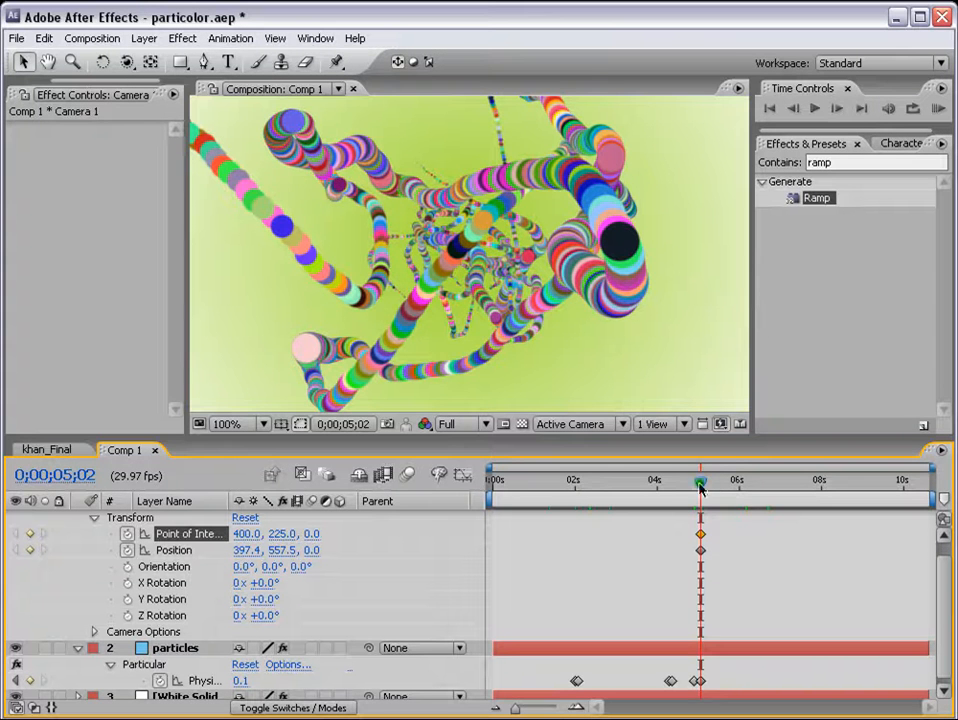
pyautogui.moveTo(700, 487); pyautogui.dragTo(709, 487)
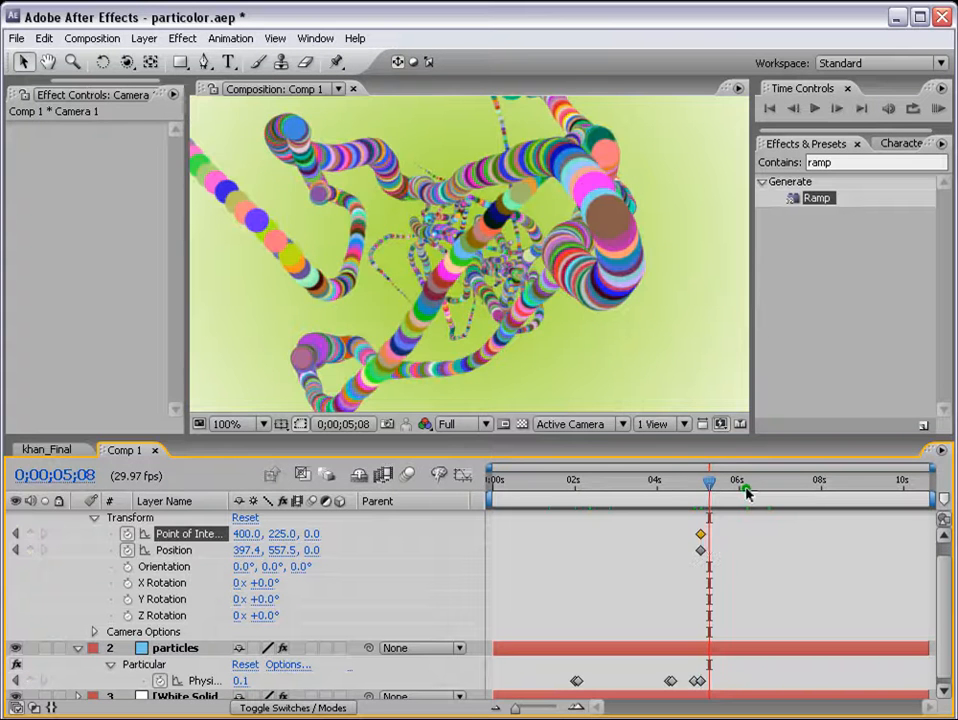
pyautogui.click(746, 488)
pyautogui.click(765, 490)
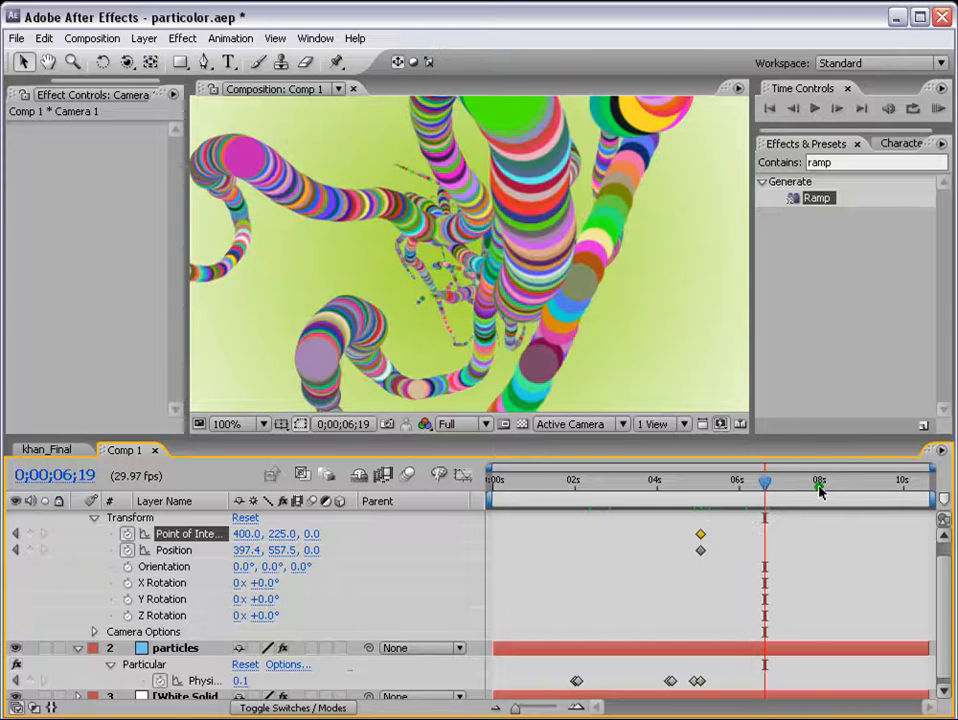
pyautogui.click(815, 487)
pyautogui.moveTo(815, 487); pyautogui.dragTo(804, 487)
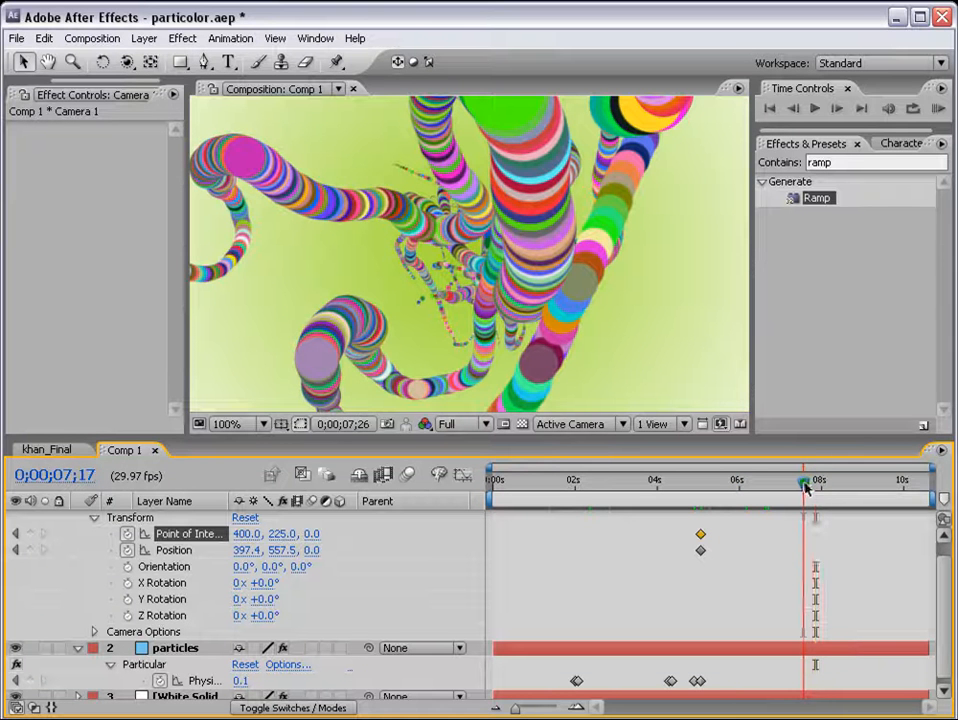
pyautogui.click(702, 681)
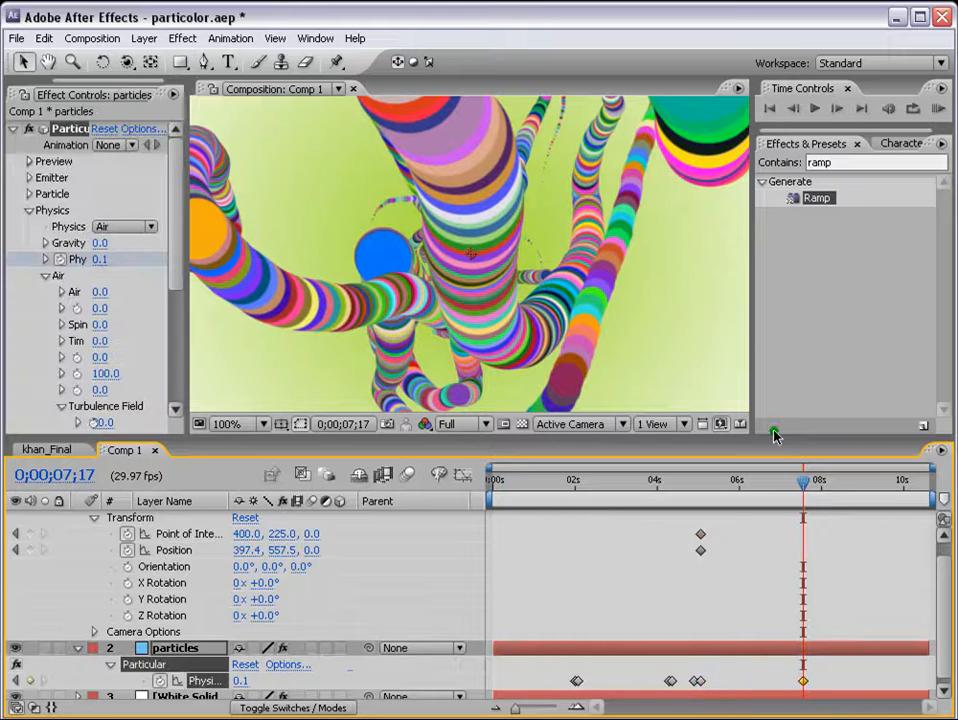
# Copy the 1.0 Physics Time keyframe from 0;00;04;27 to 0;00;08;07 and widen the effect controls area slightly.
pyautogui.moveTo(803, 487); pyautogui.dragTo(830, 487)
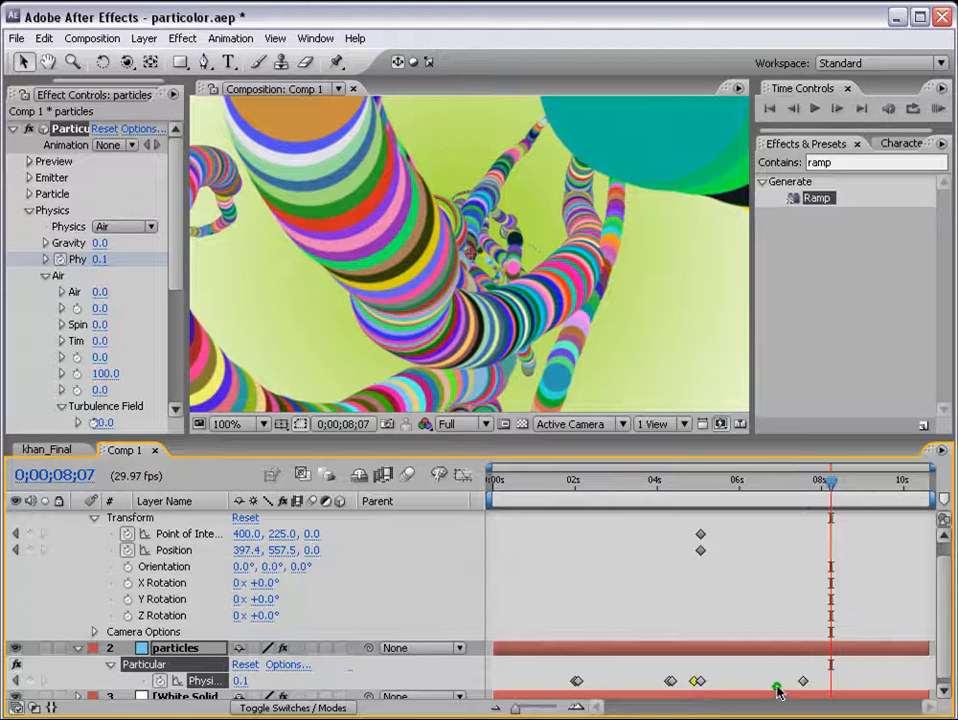
pyautogui.moveTo(187, 280); pyautogui.dragTo(197, 280)
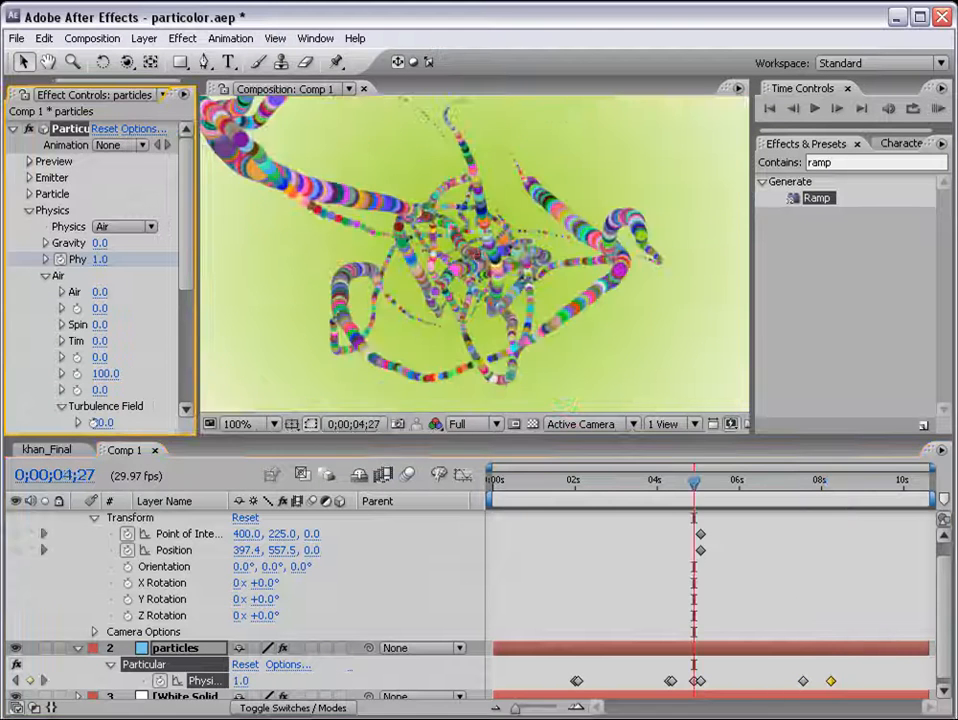
pyautogui.moveTo(686, 484); pyautogui.dragTo(831, 495)
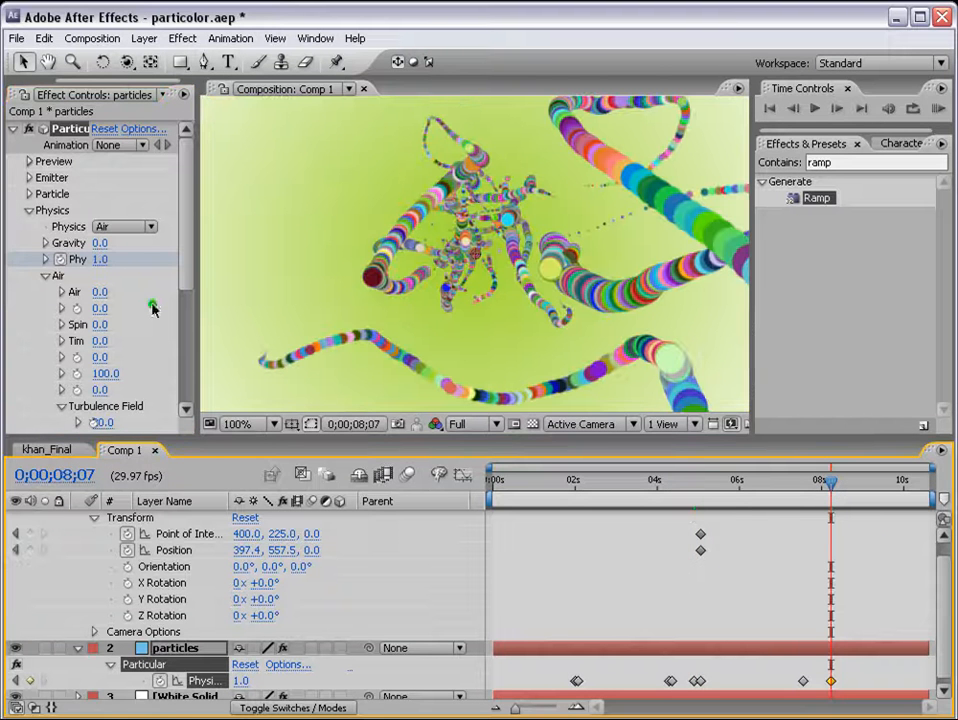
# Move Camera 1's Position and Point of Interest keyframes to 0;00;07;17, in line with the end of the second slowdown.
pyautogui.click(802, 485)
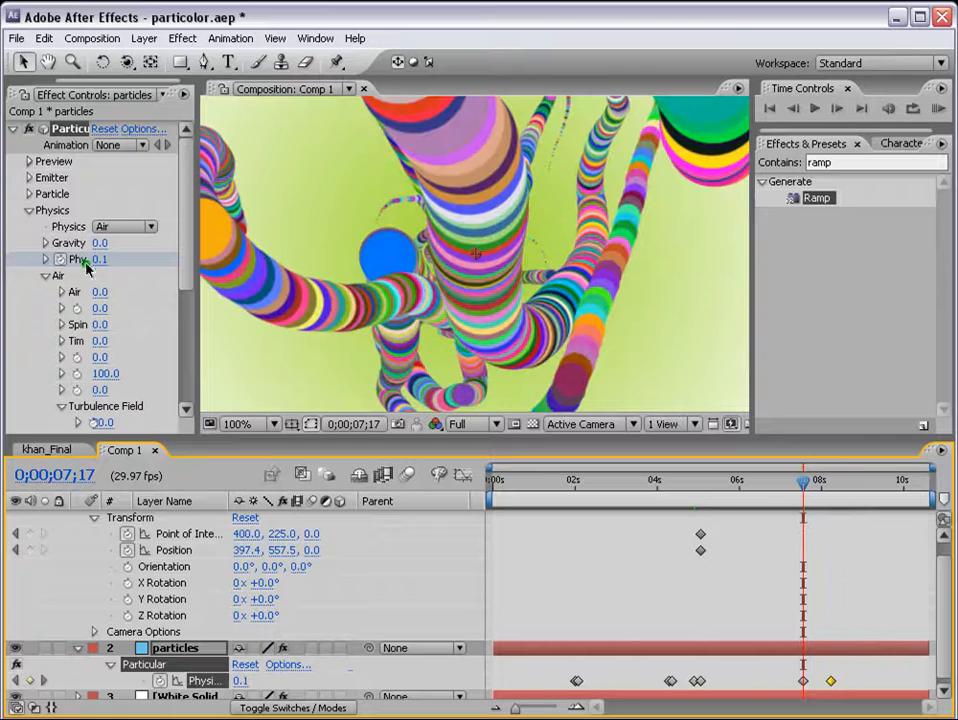
pyautogui.moveTo(803, 488); pyautogui.dragTo(831, 484)
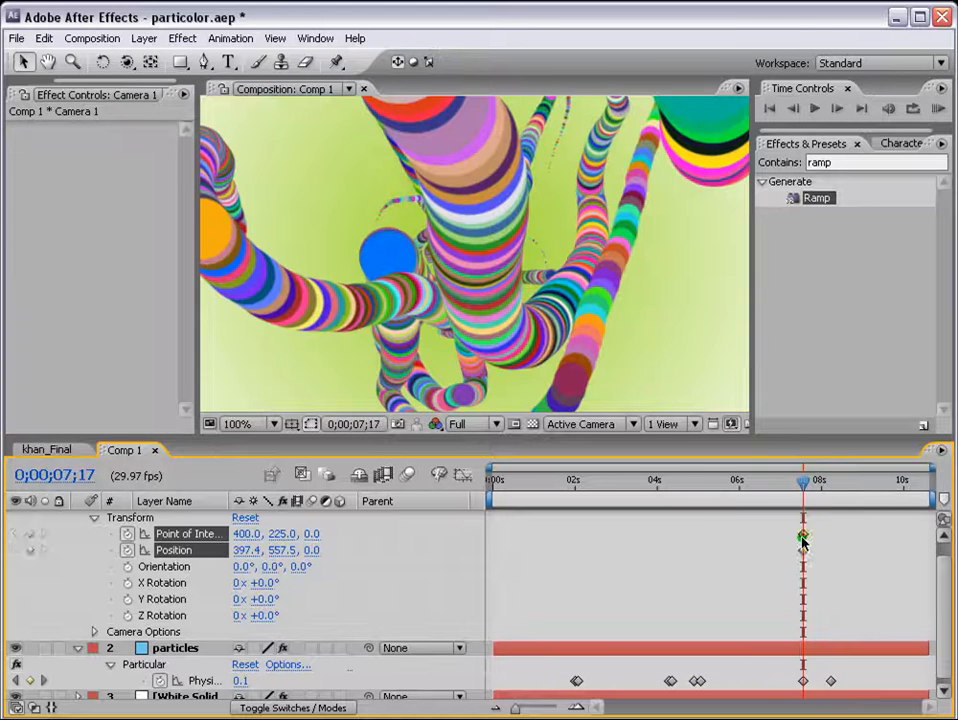
pyautogui.hotkey('ctrl', 'z')
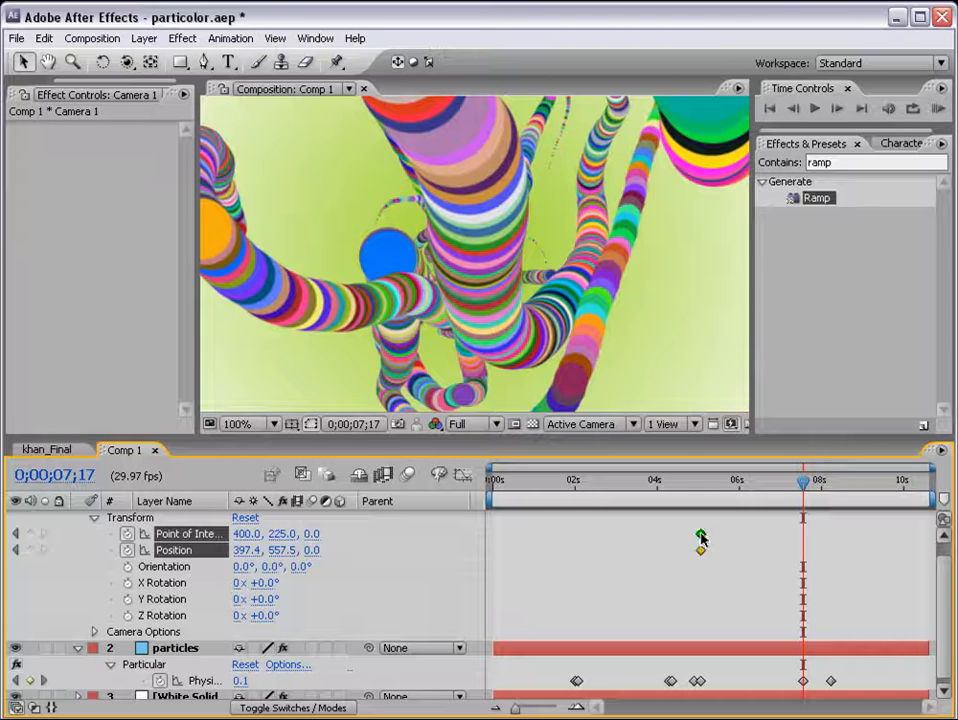
pyautogui.moveTo(758, 540); pyautogui.dragTo(803, 540)
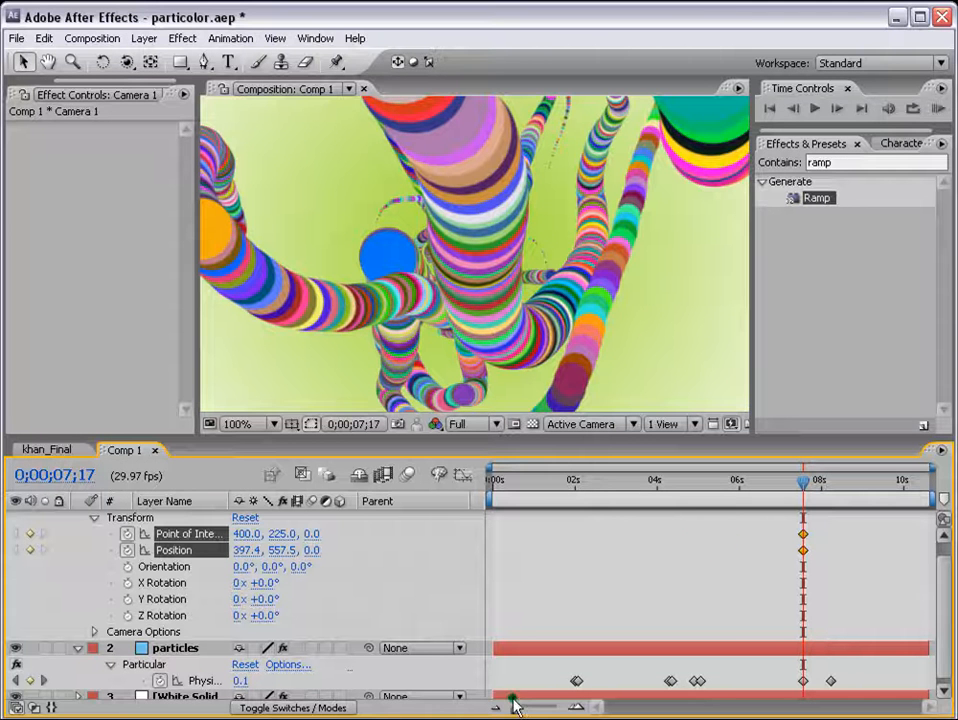
# At 0;00;08;07, track Camera 1 forward through the particles to about Position 400.5, 157.5, 0.0 and Point of Interest 403.2, -175.0, 0.0.
pyautogui.moveTo(803, 482); pyautogui.dragTo(815, 484)
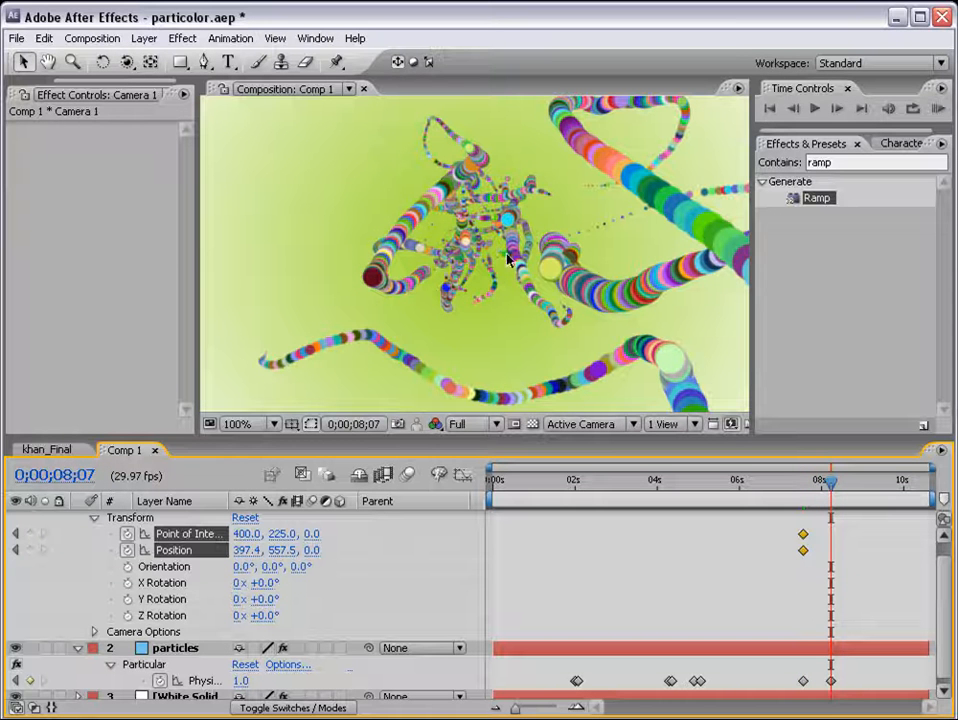
pyautogui.press('c')
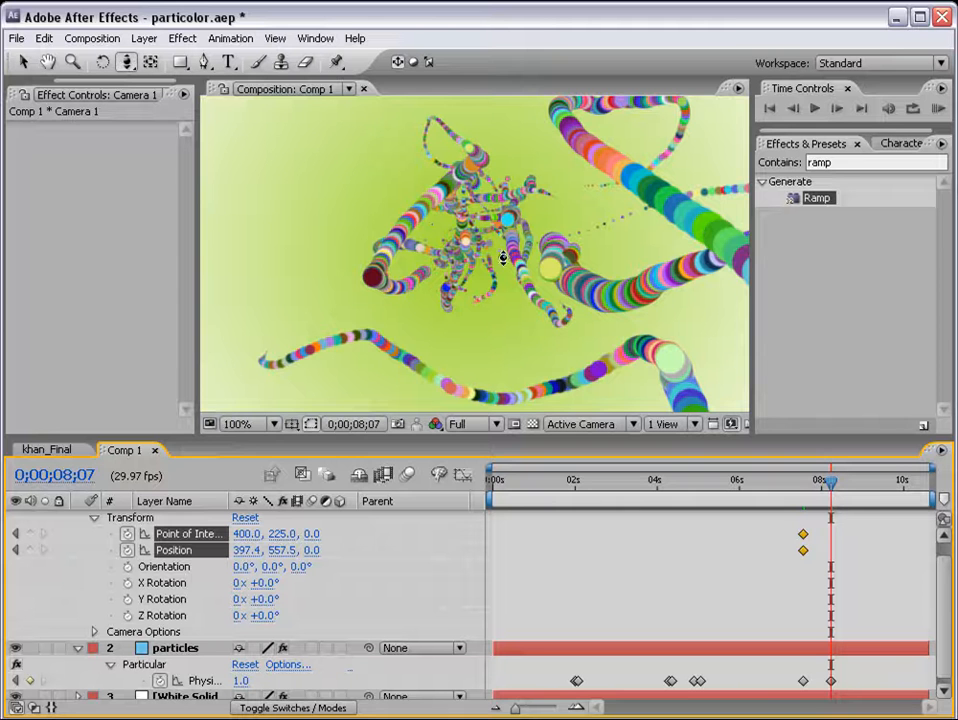
pyautogui.moveTo(497, 262); pyautogui.dragTo(488, 221)
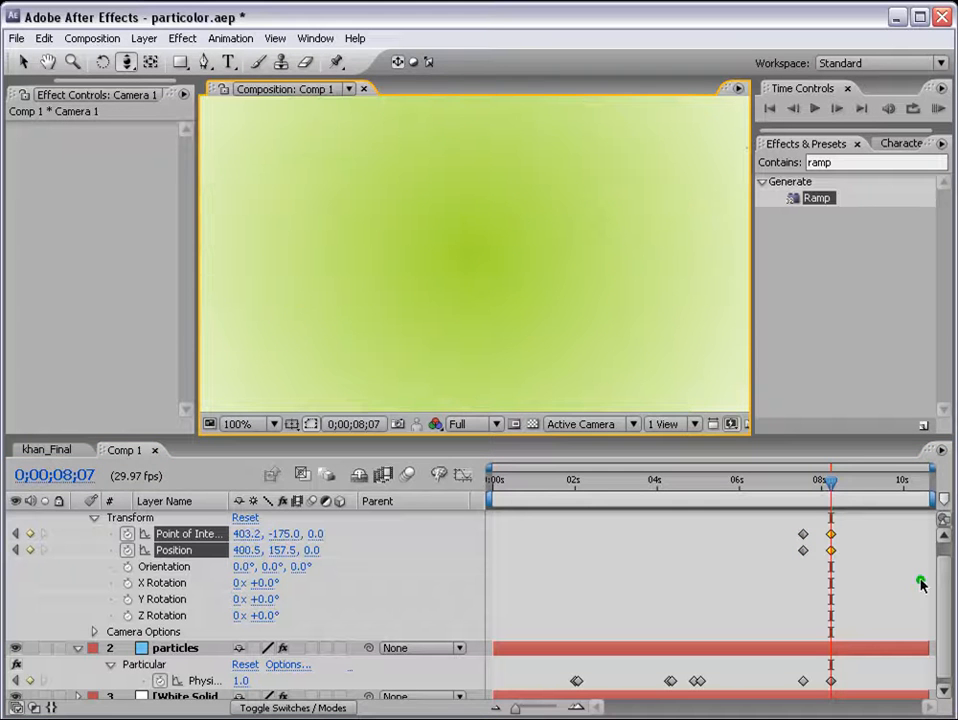
# RAM preview the composition and scrub through both slowdowns to review the particle and camera motion.
pyautogui.click(932, 108)
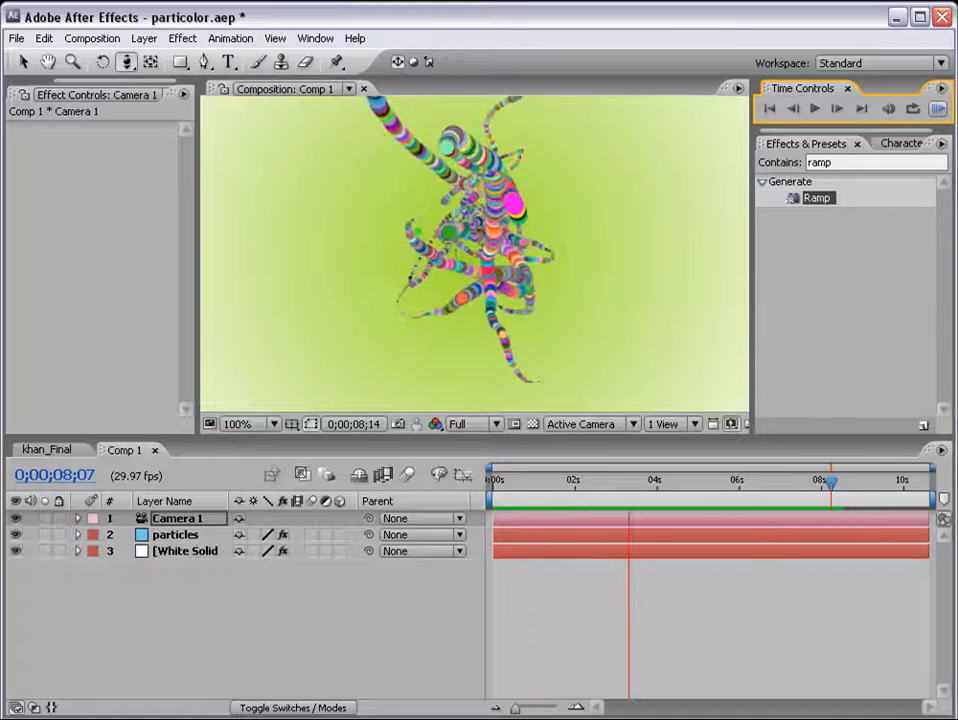
pyautogui.click(742, 482)
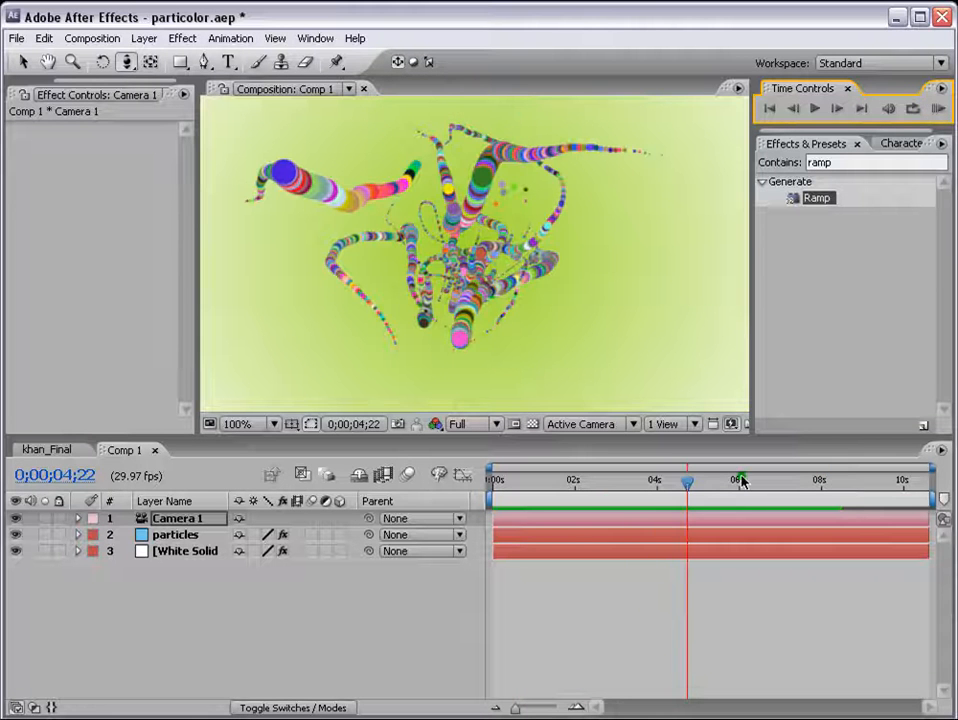
pyautogui.click(568, 482)
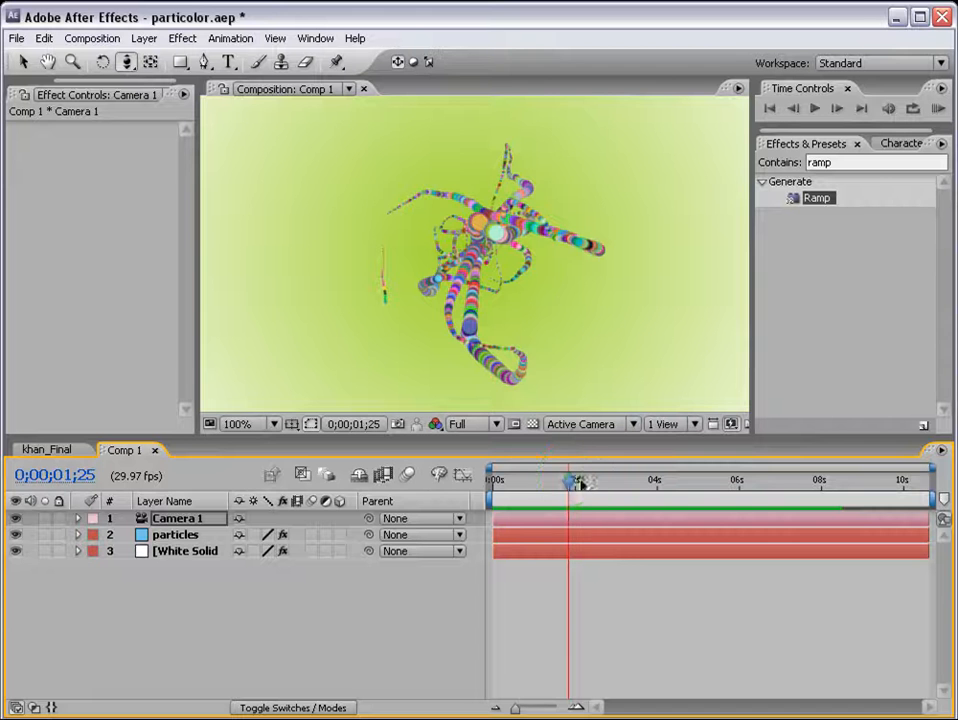
pyautogui.moveTo(579, 483); pyautogui.dragTo(590, 483)
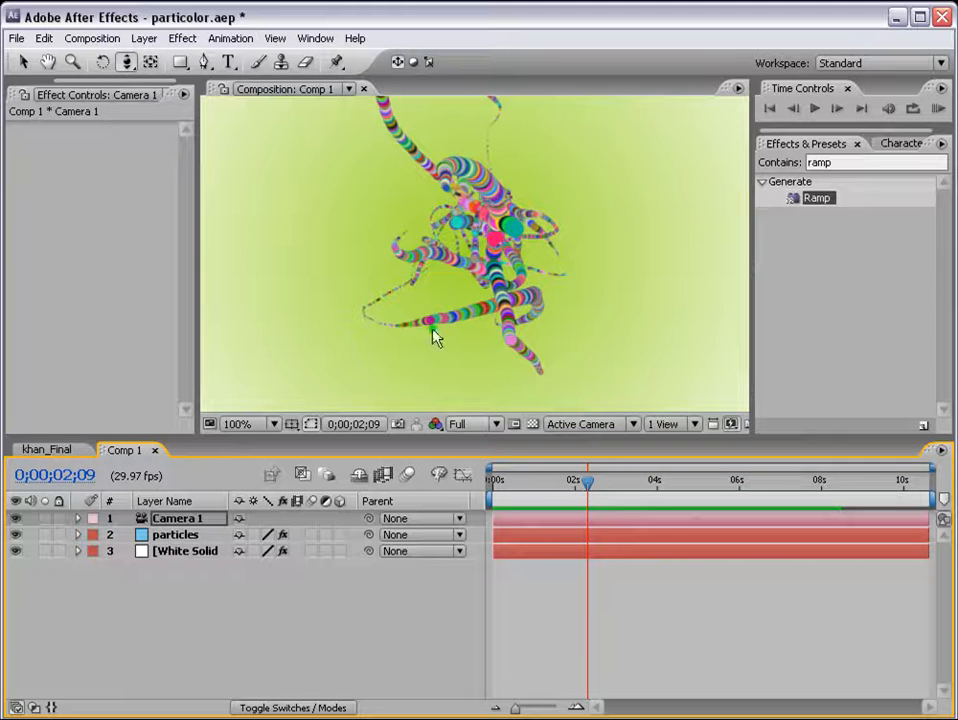
pyautogui.moveTo(577, 485); pyautogui.dragTo(613, 486)
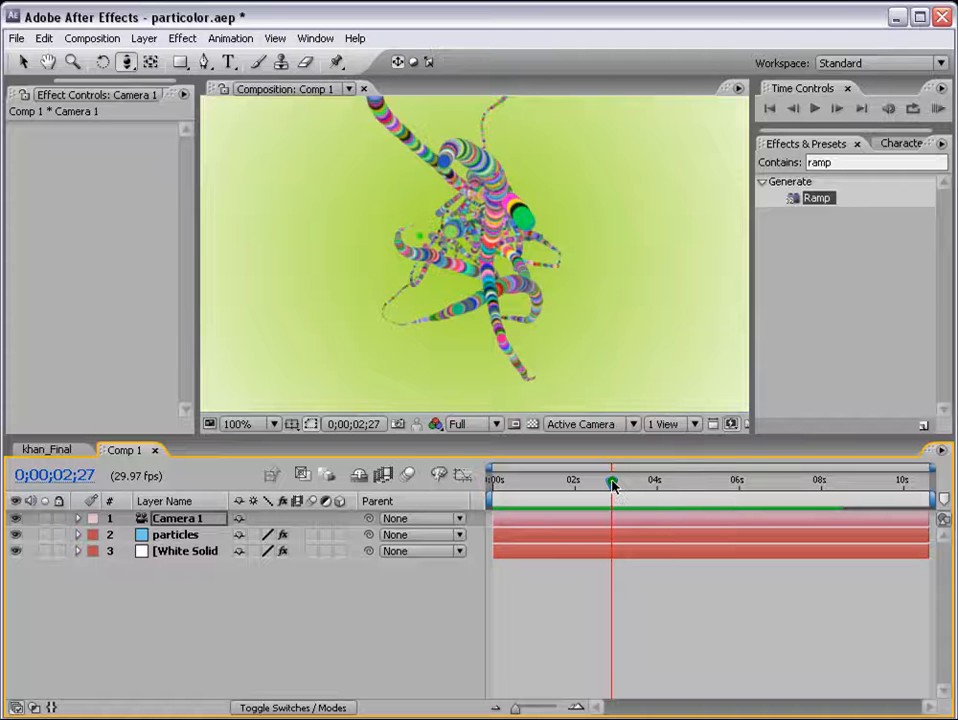
pyautogui.moveTo(613, 485); pyautogui.dragTo(701, 590)
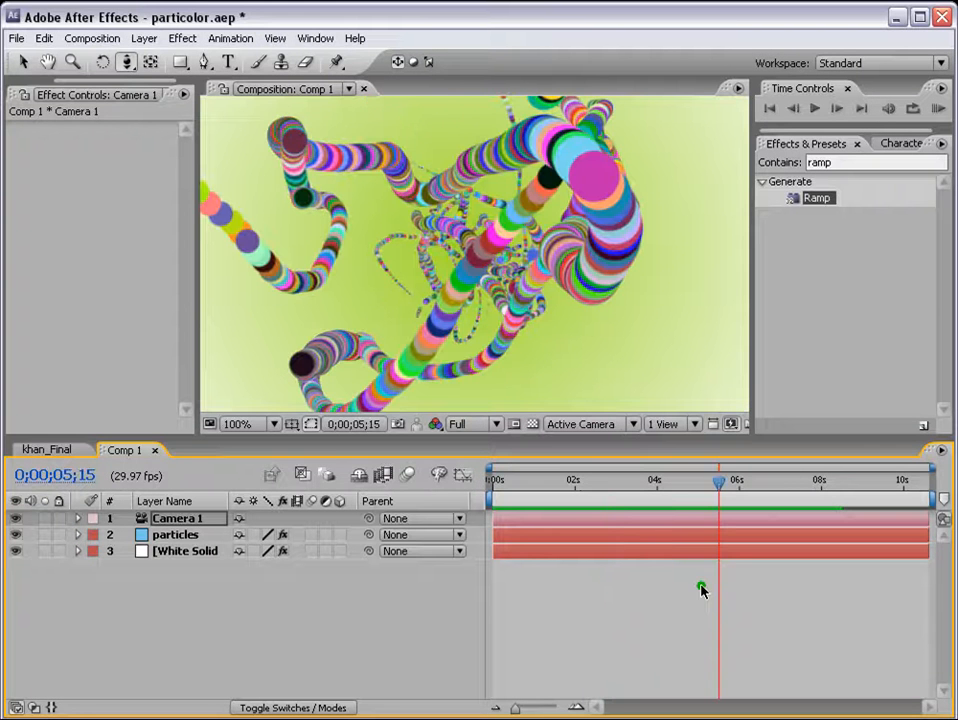